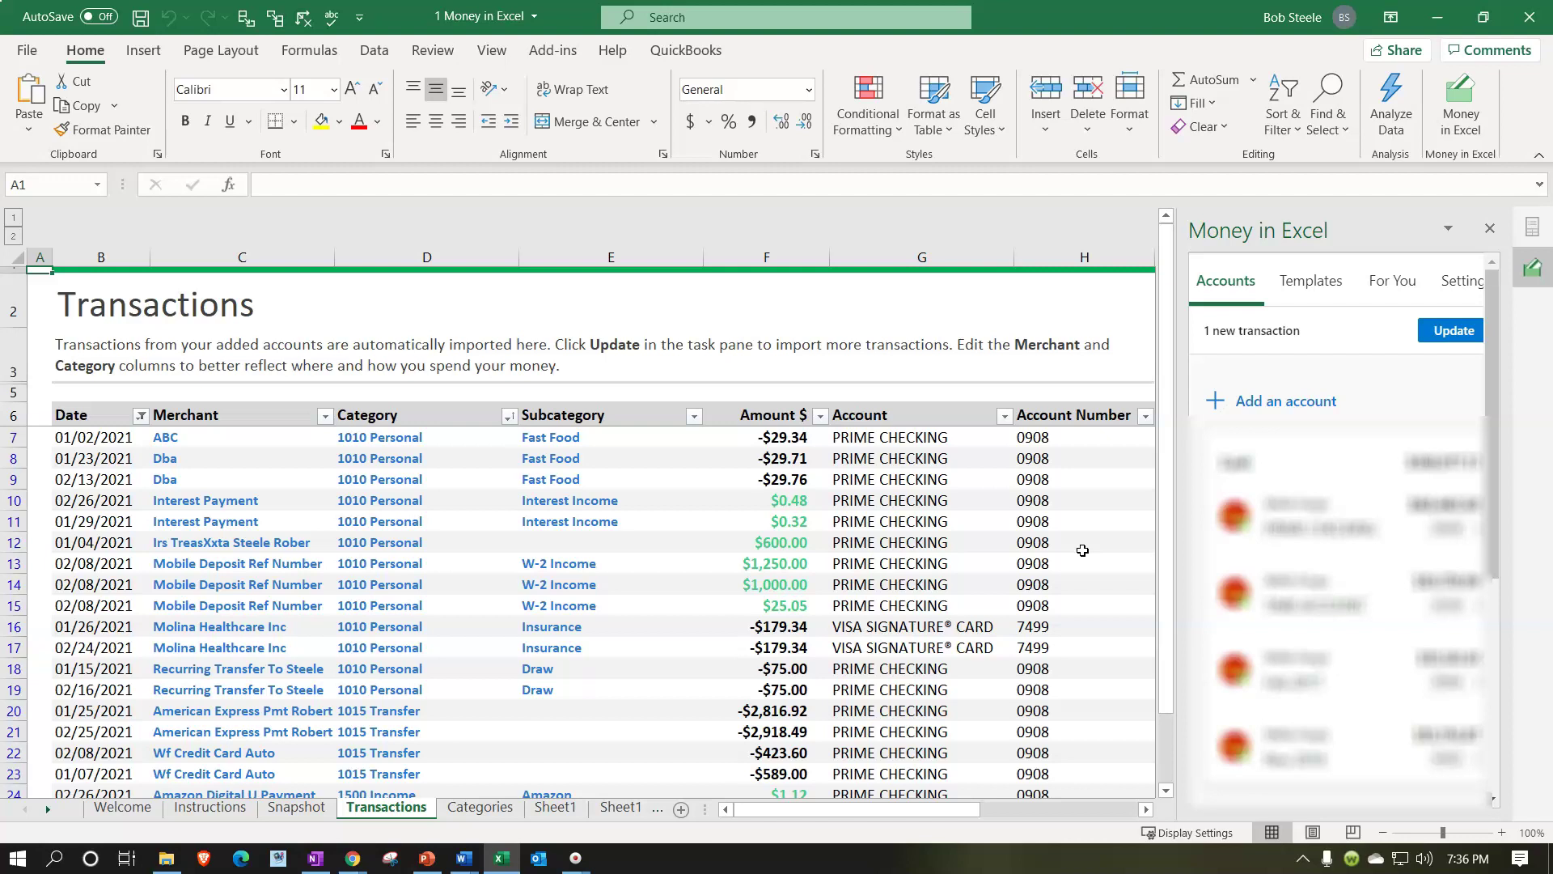
Look over the available new-workbook templates, including Money in Excel, and return to the Transactions sheet
click(28, 53)
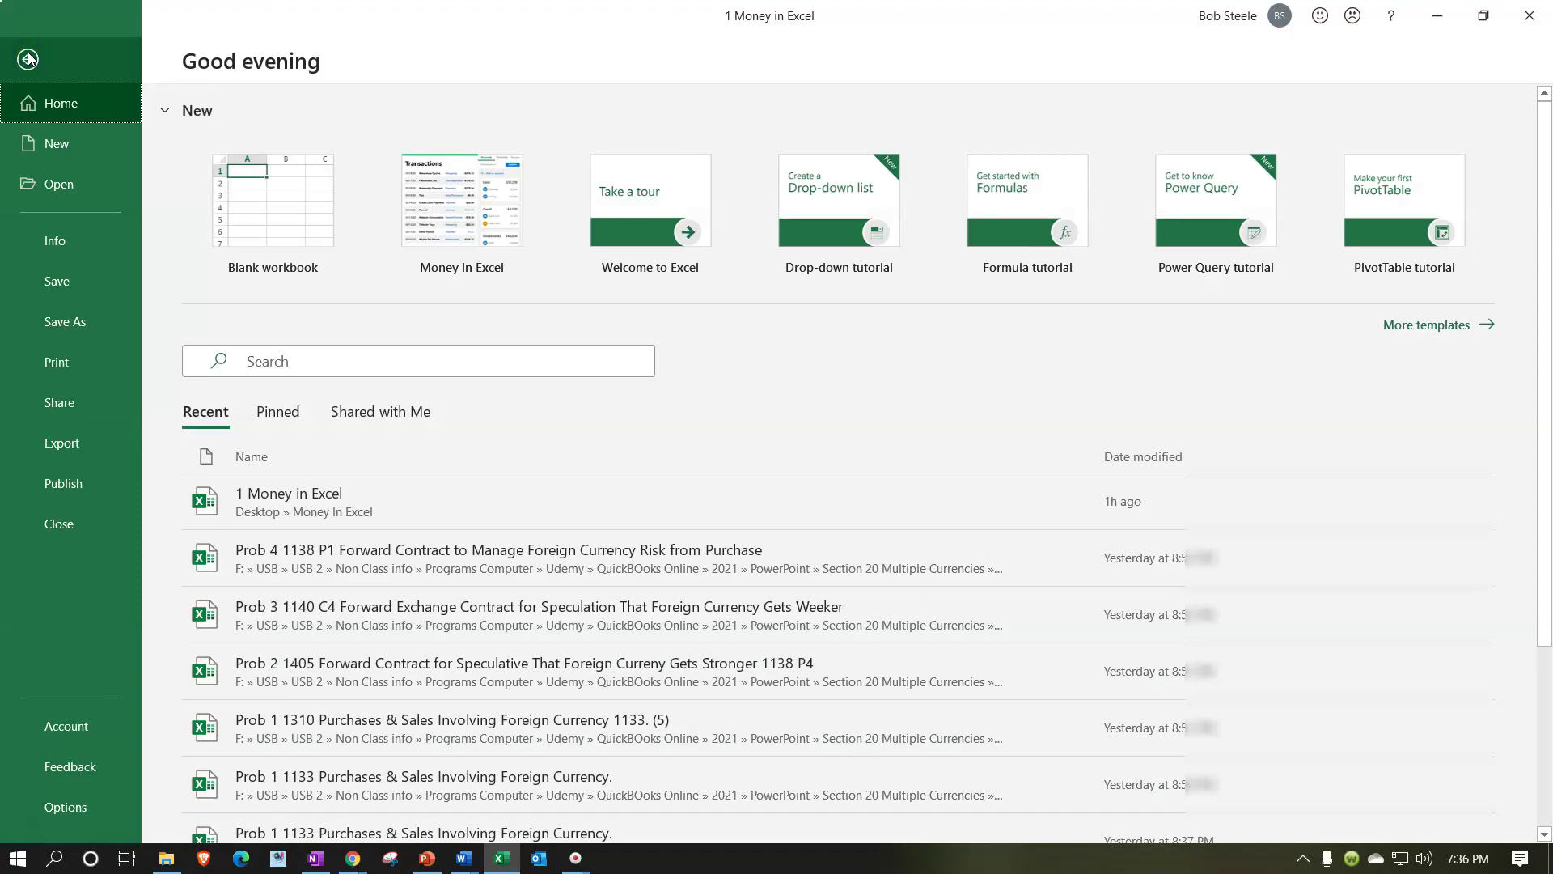
click(60, 143)
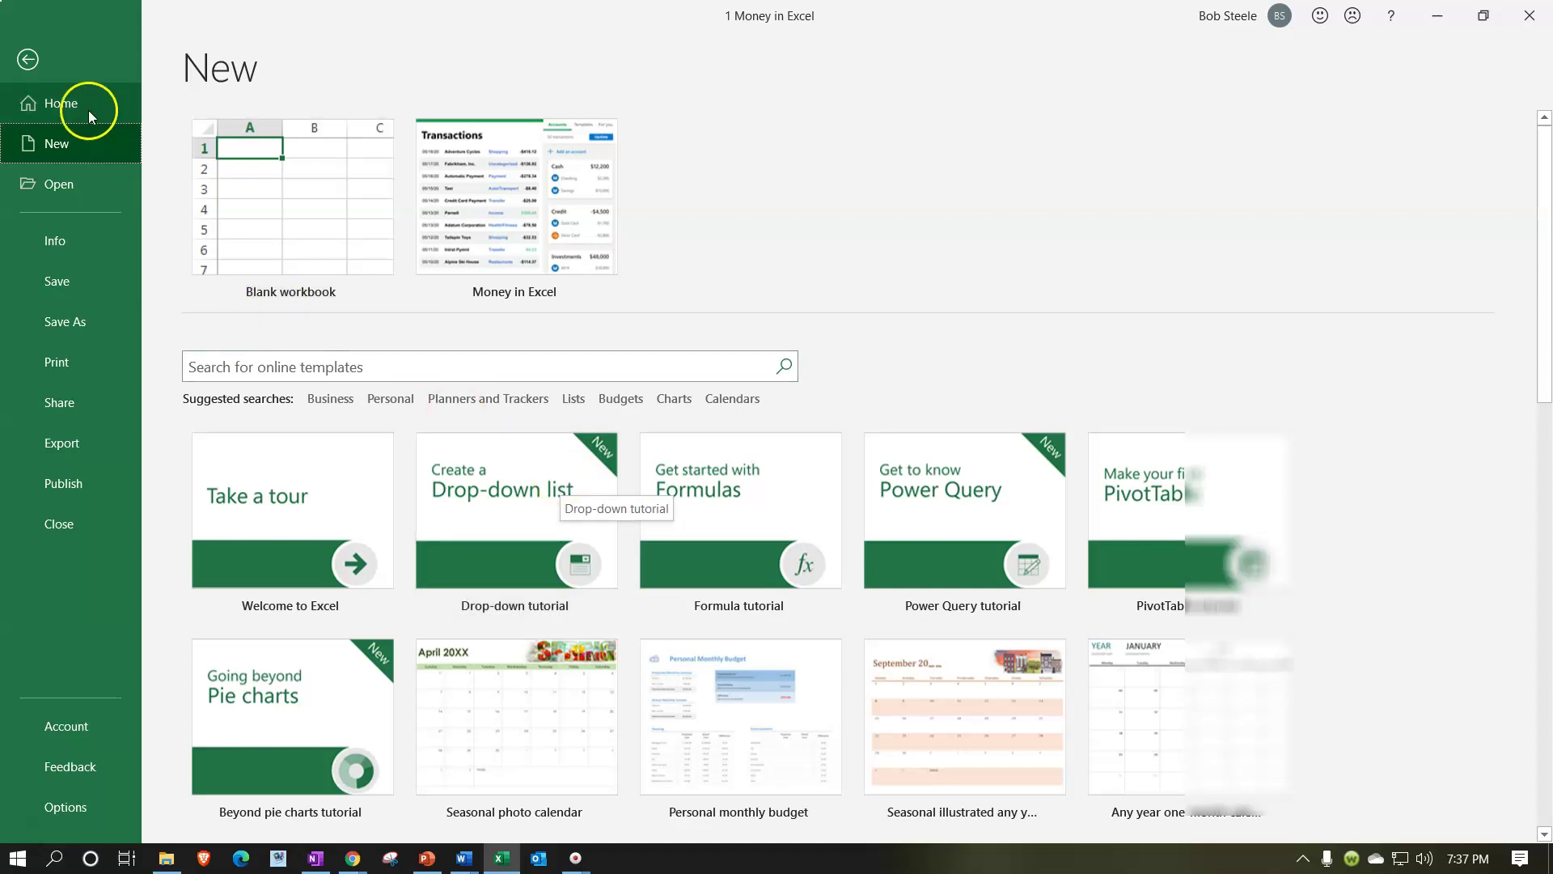
click(27, 59)
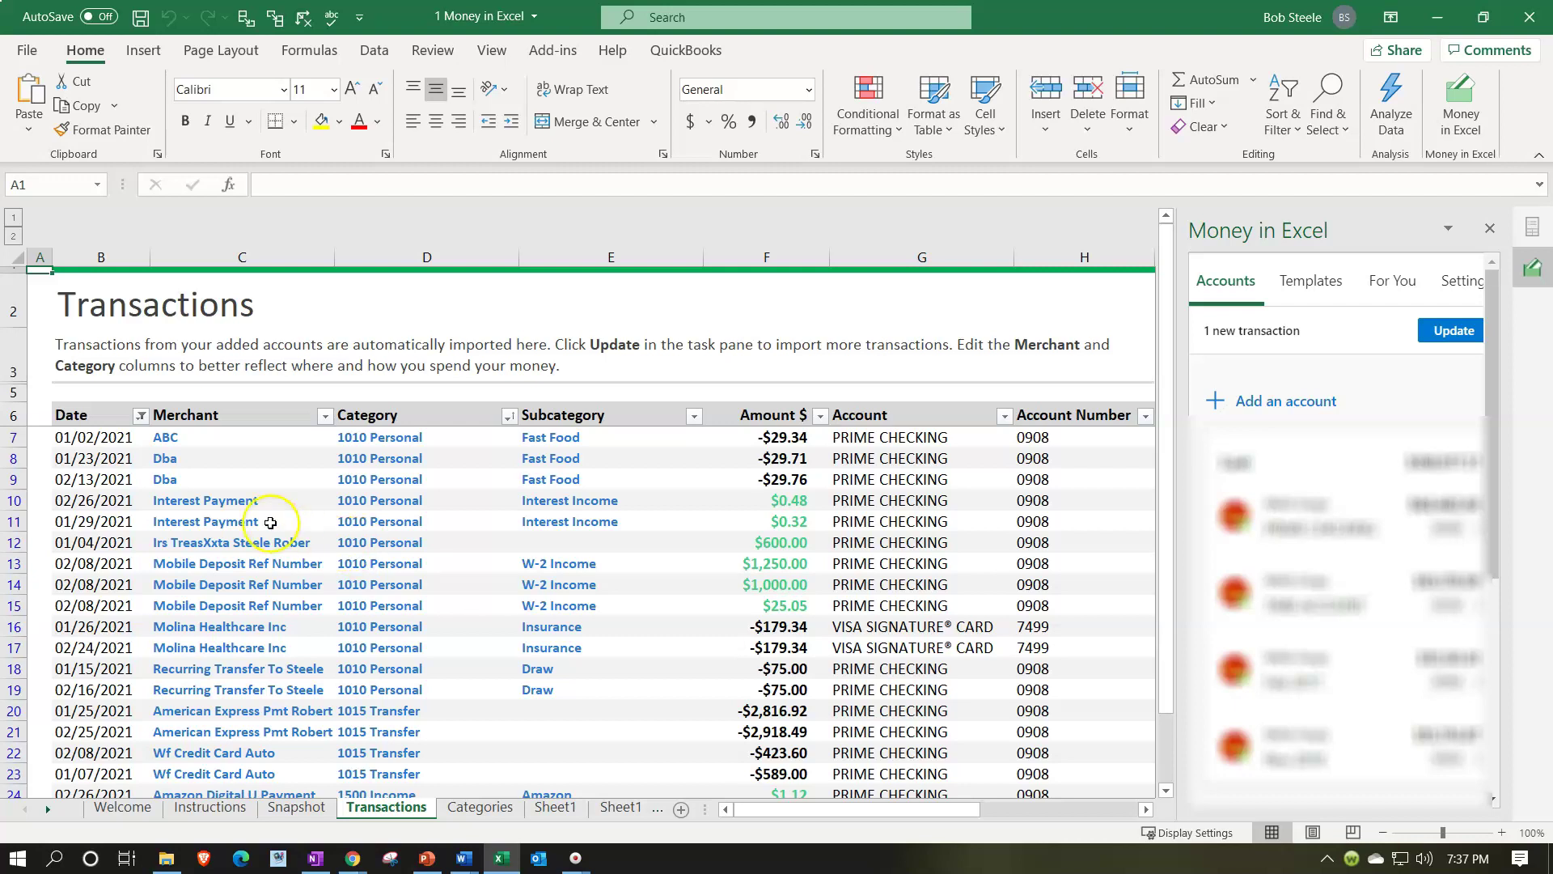
Examine the category and subcategory assignments of the personal entries in the Transactions table
click(380, 459)
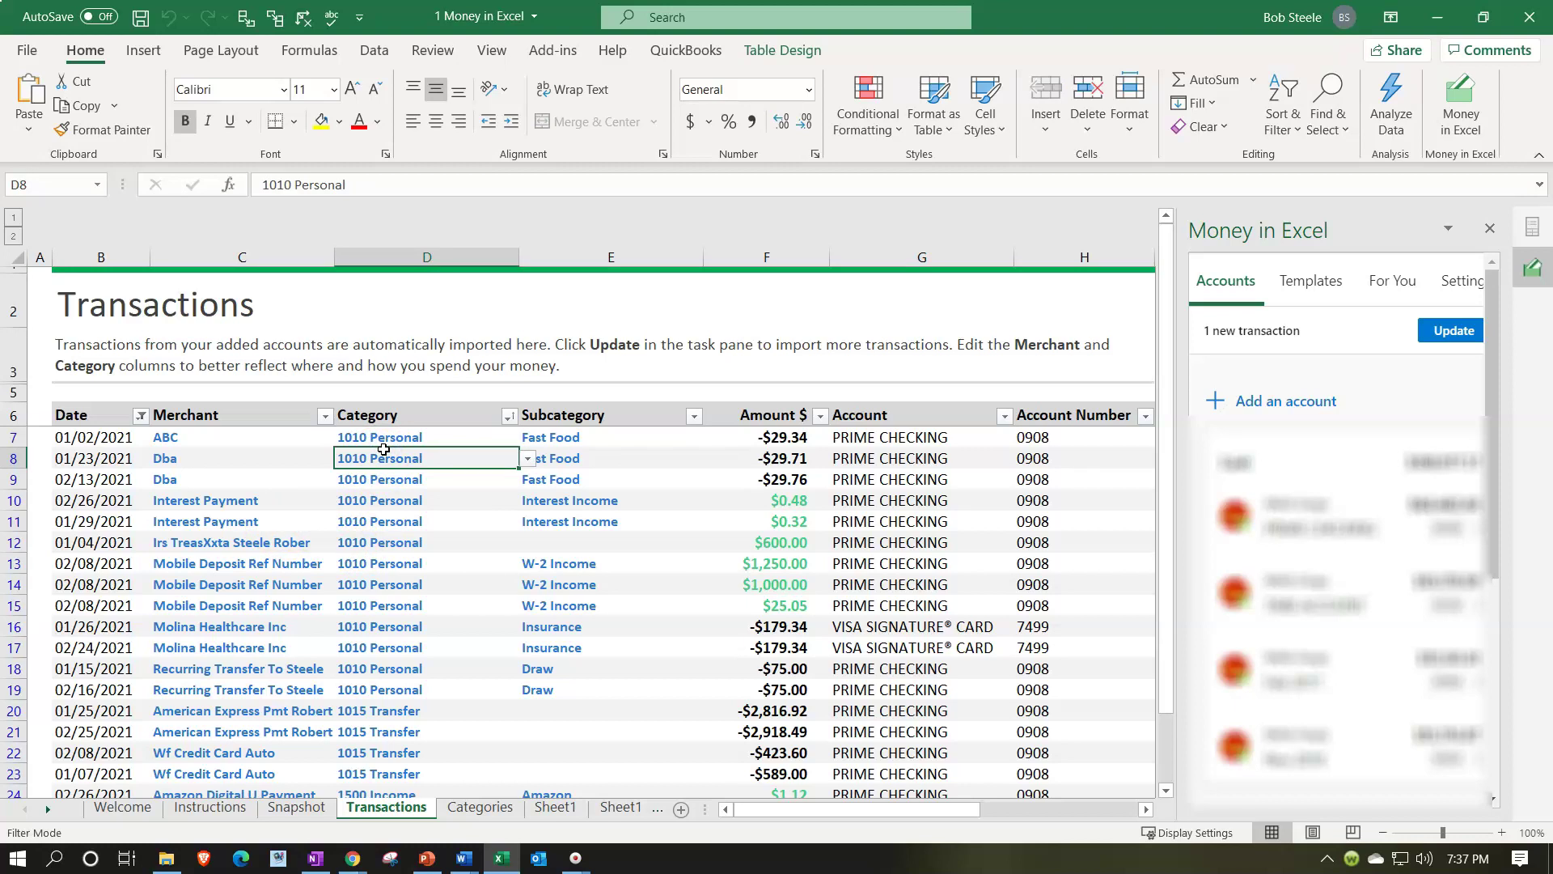
click(563, 538)
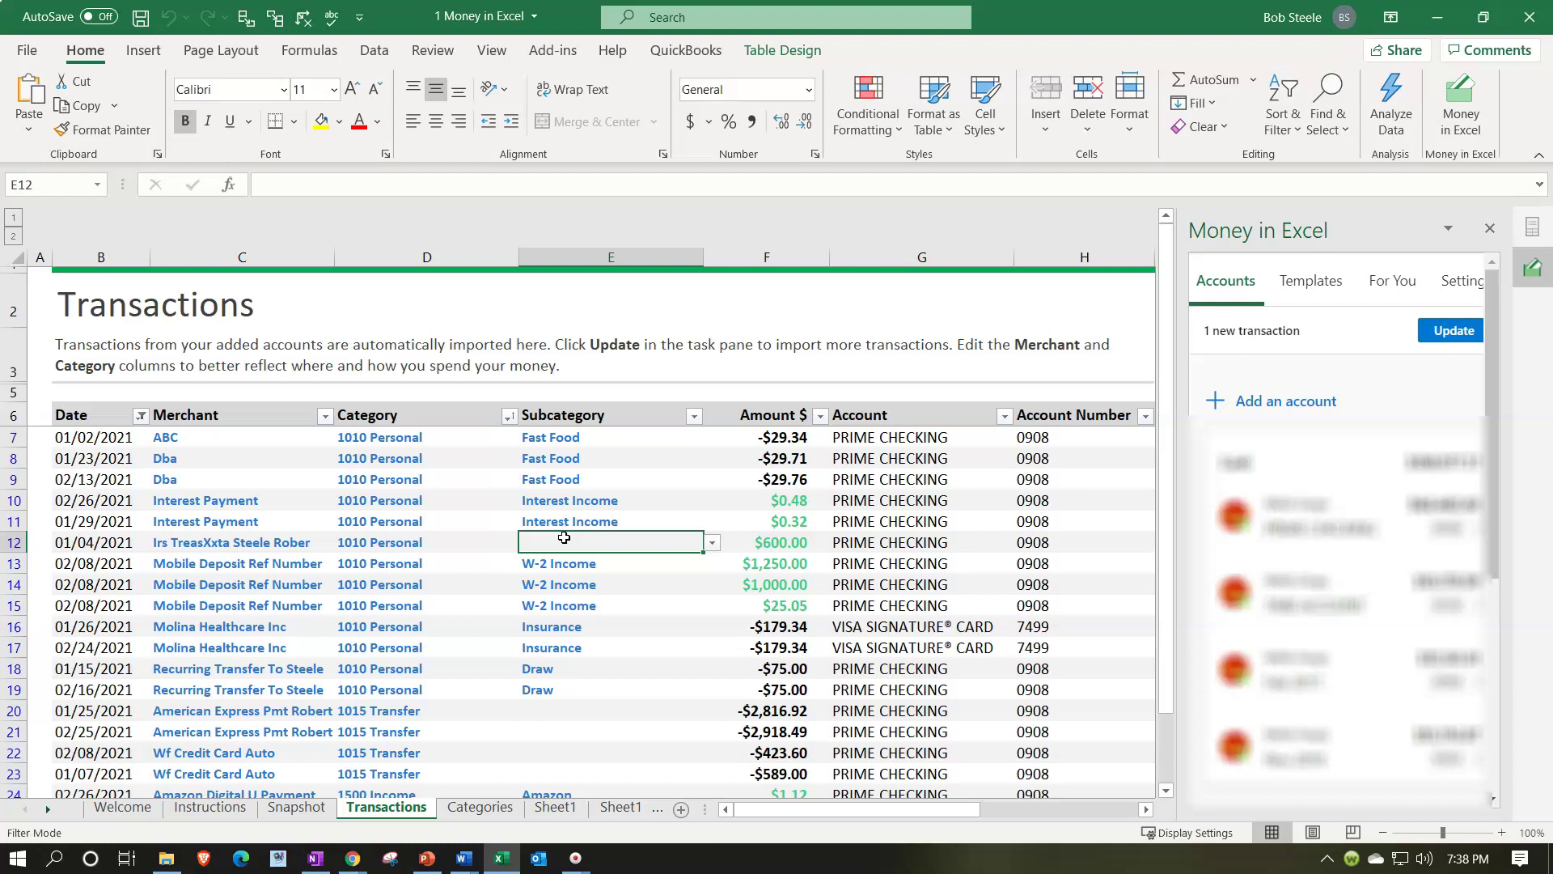
click(475, 575)
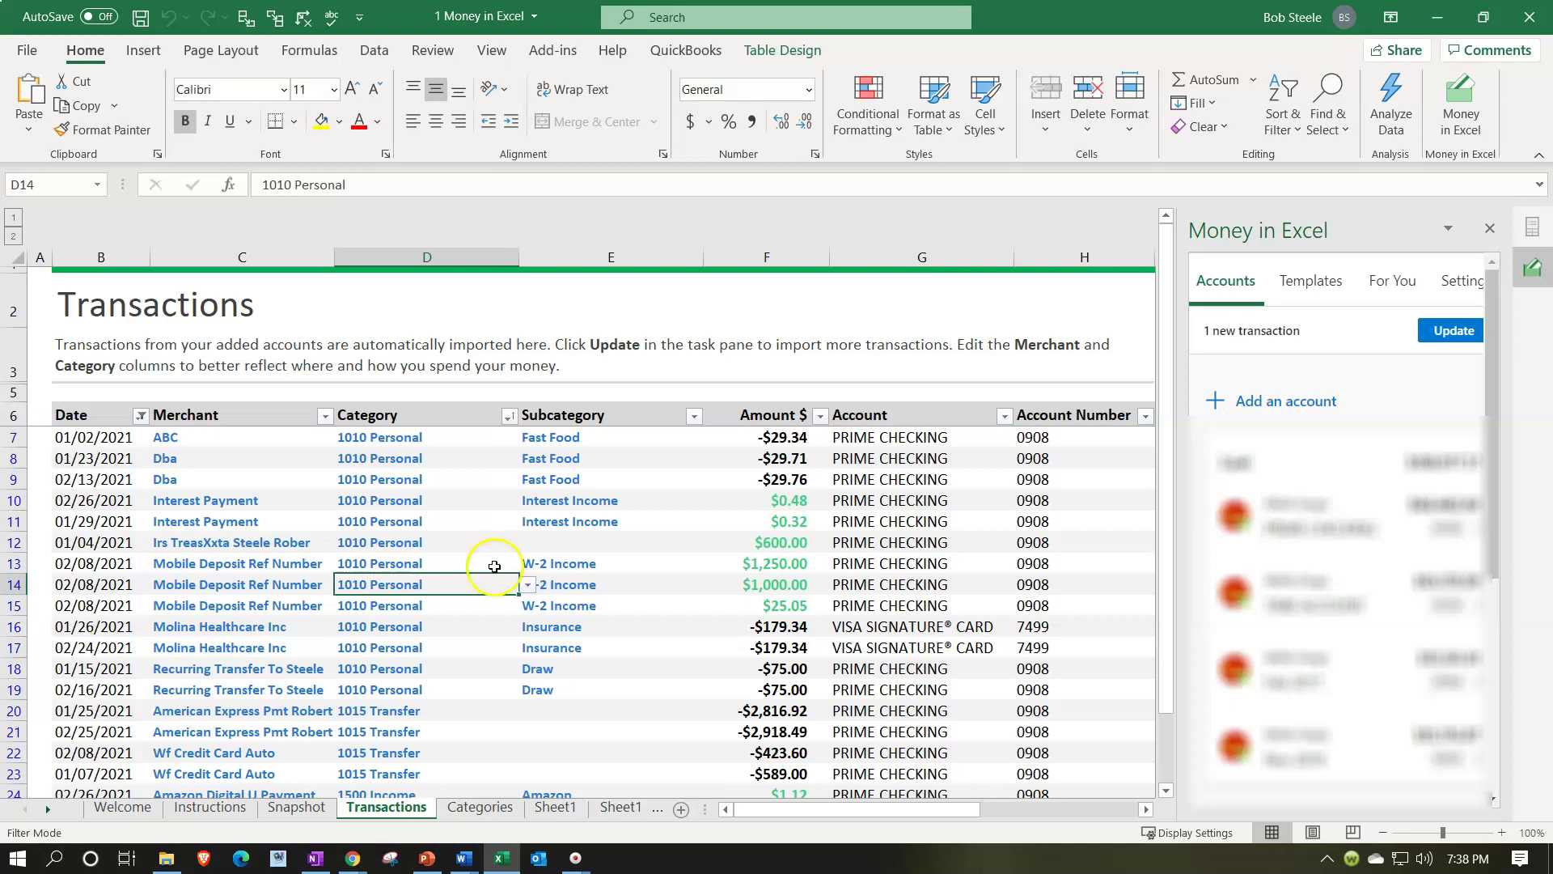
click(544, 537)
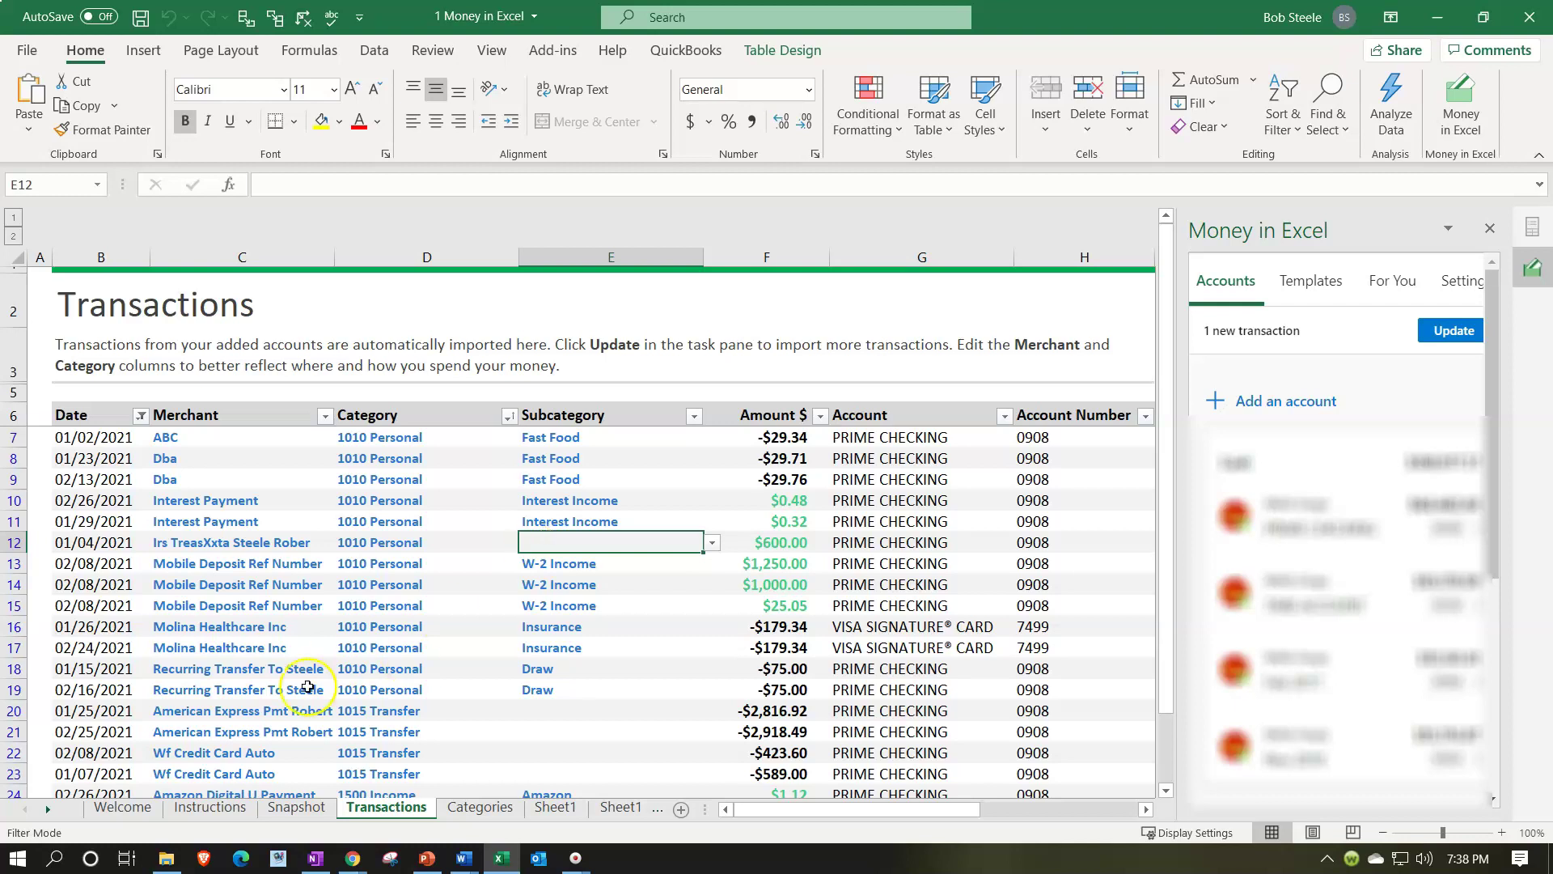
Switch to the Sheet1 (3) worksheet and close the Money in Excel pane
click(51, 808)
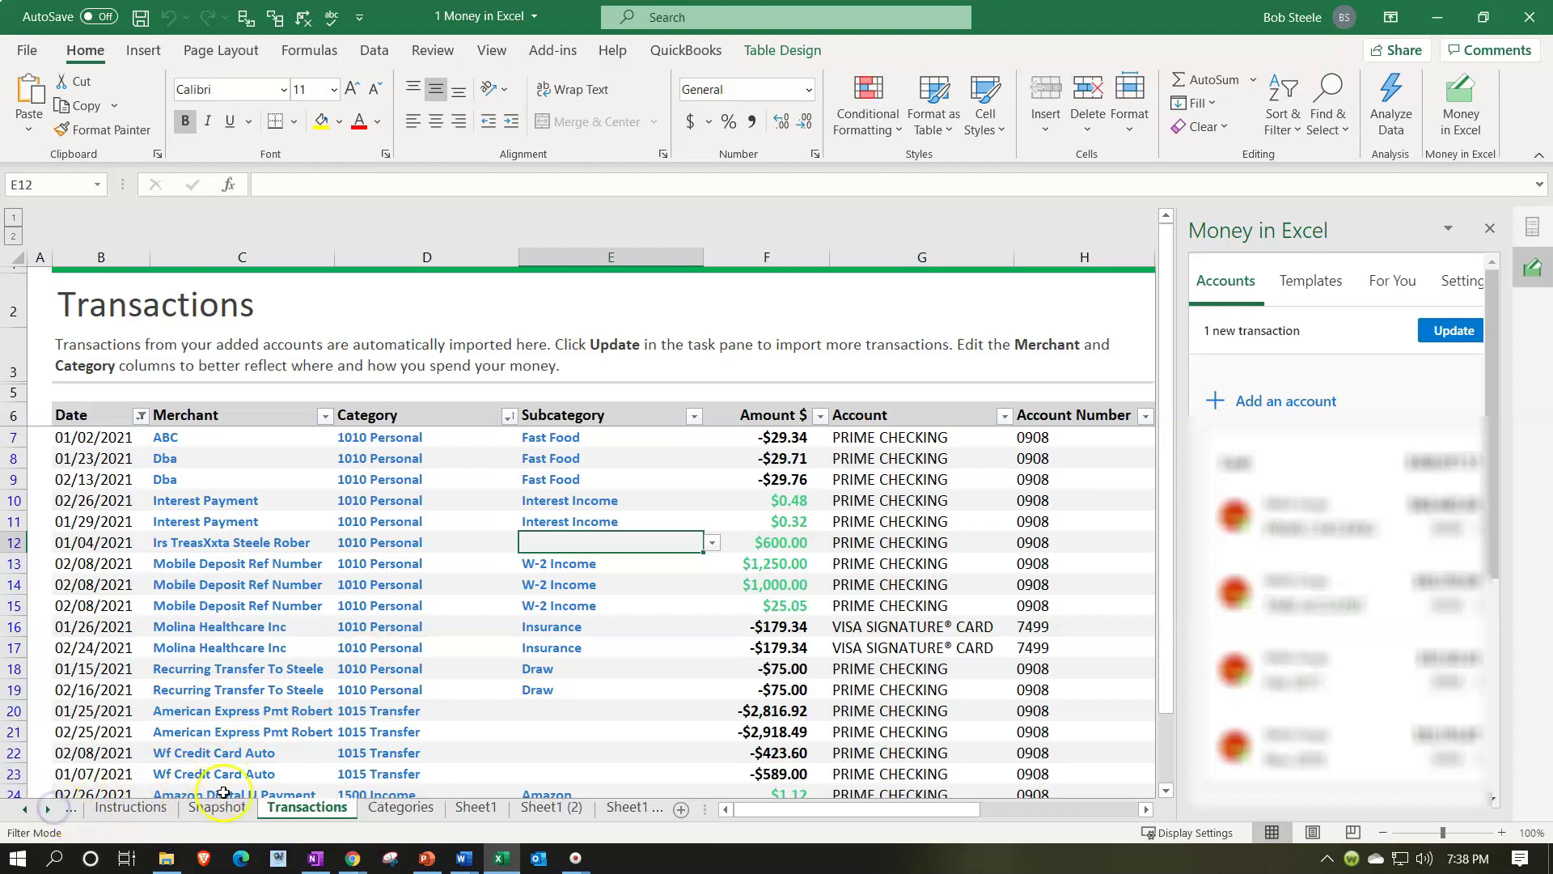
click(611, 806)
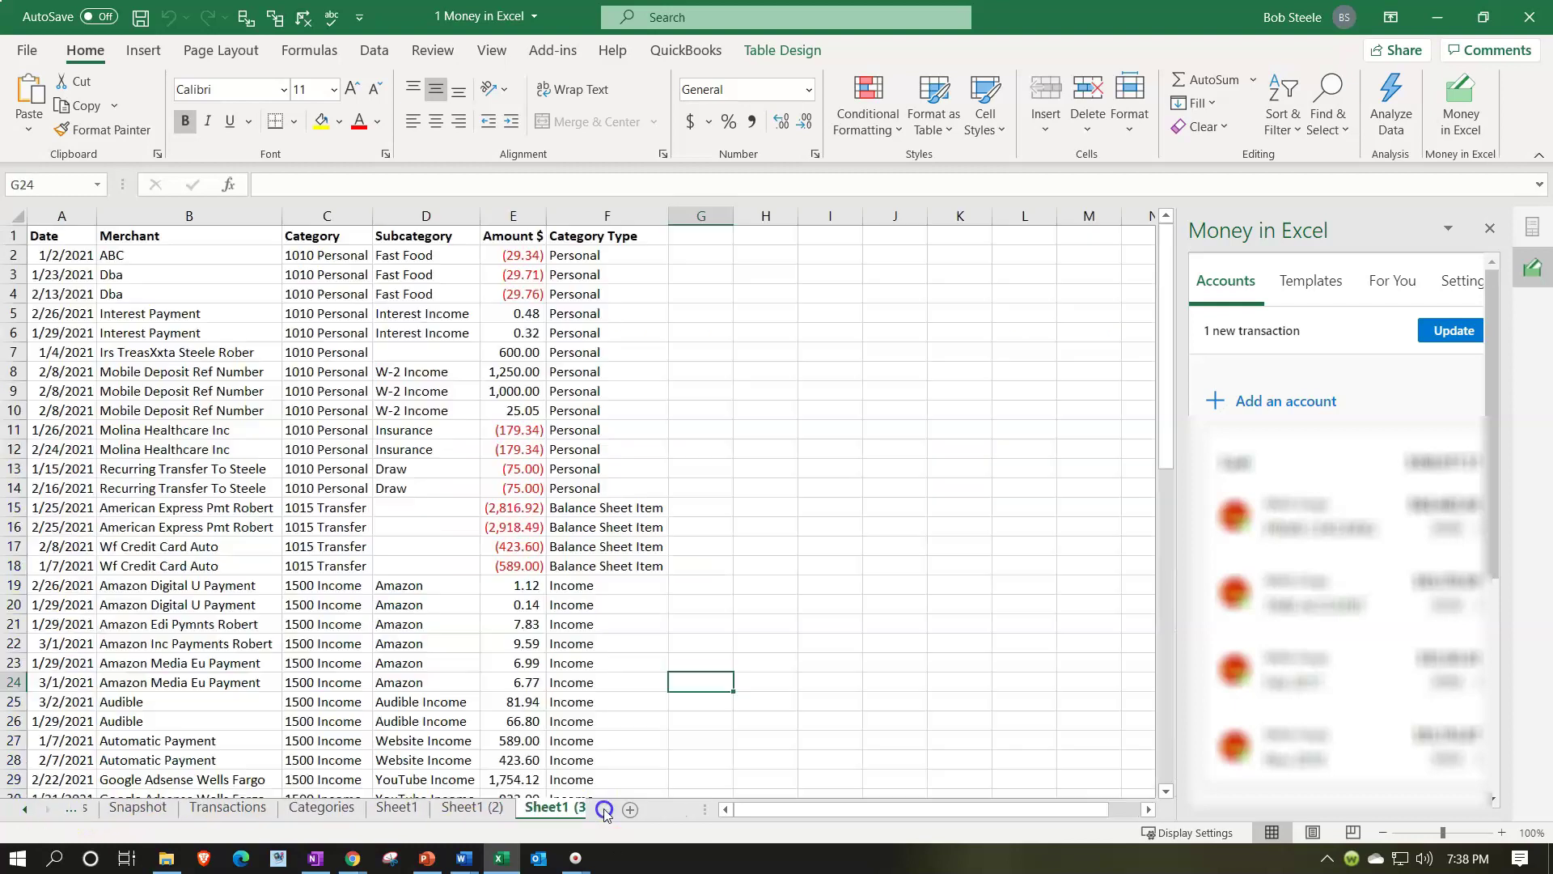
click(454, 620)
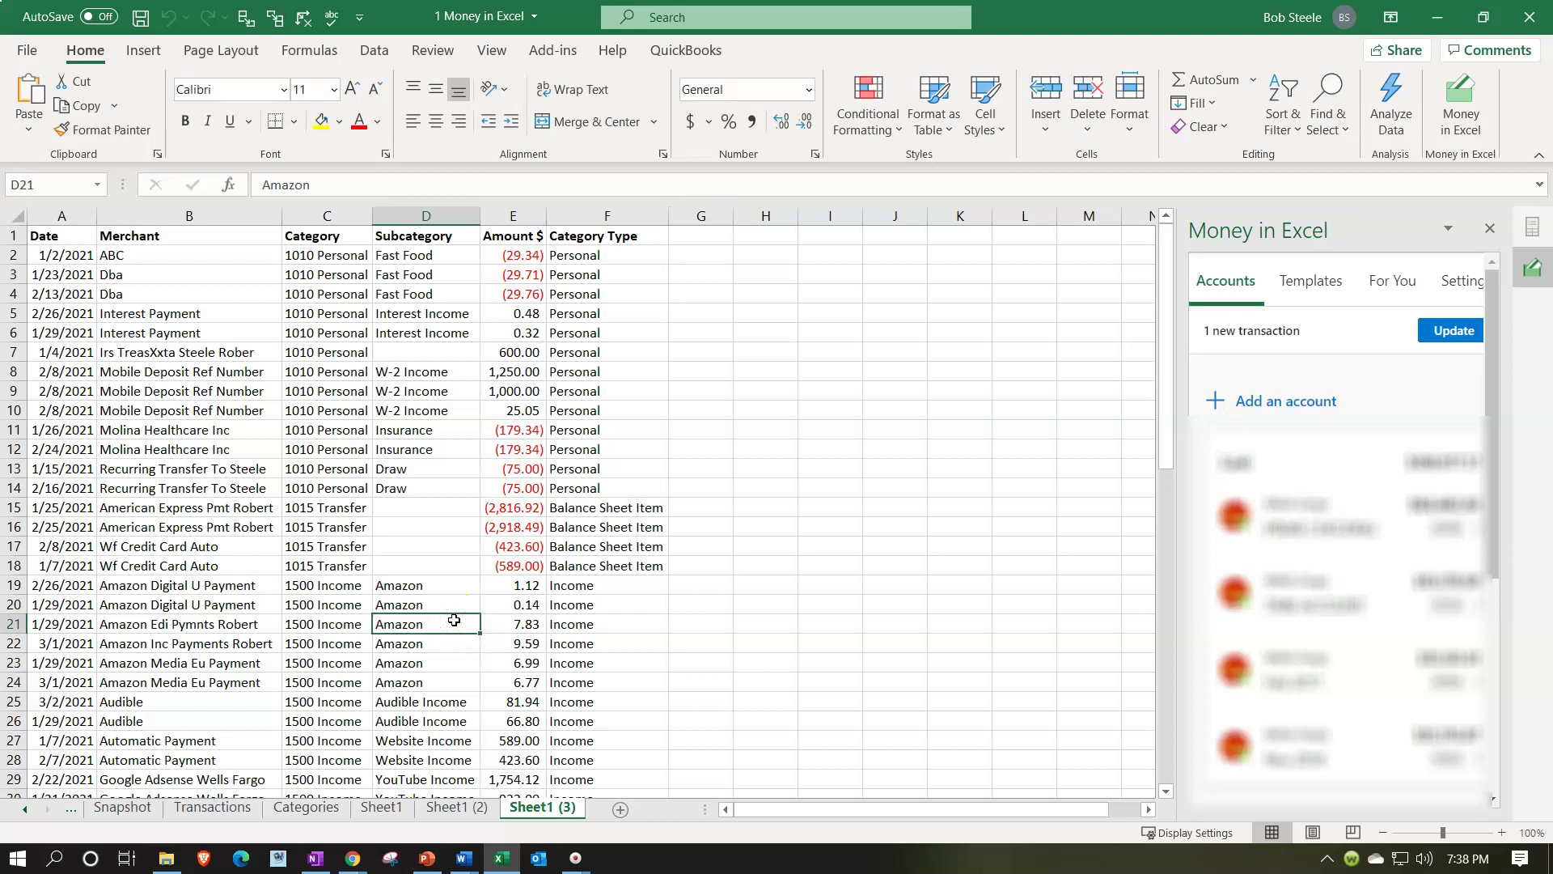
click(219, 334)
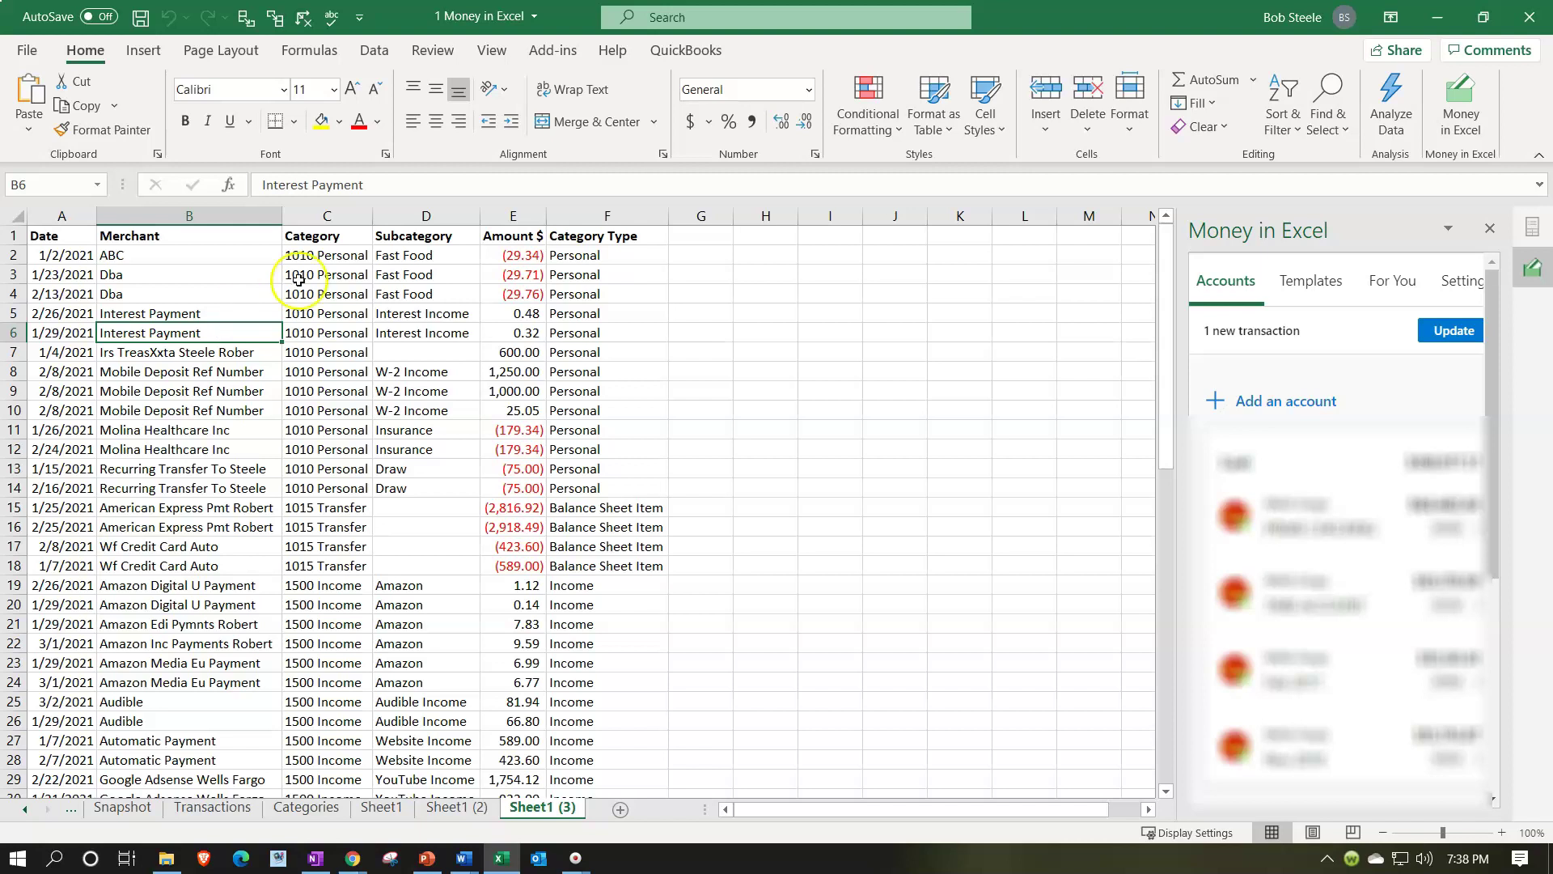
click(1488, 232)
click(1489, 231)
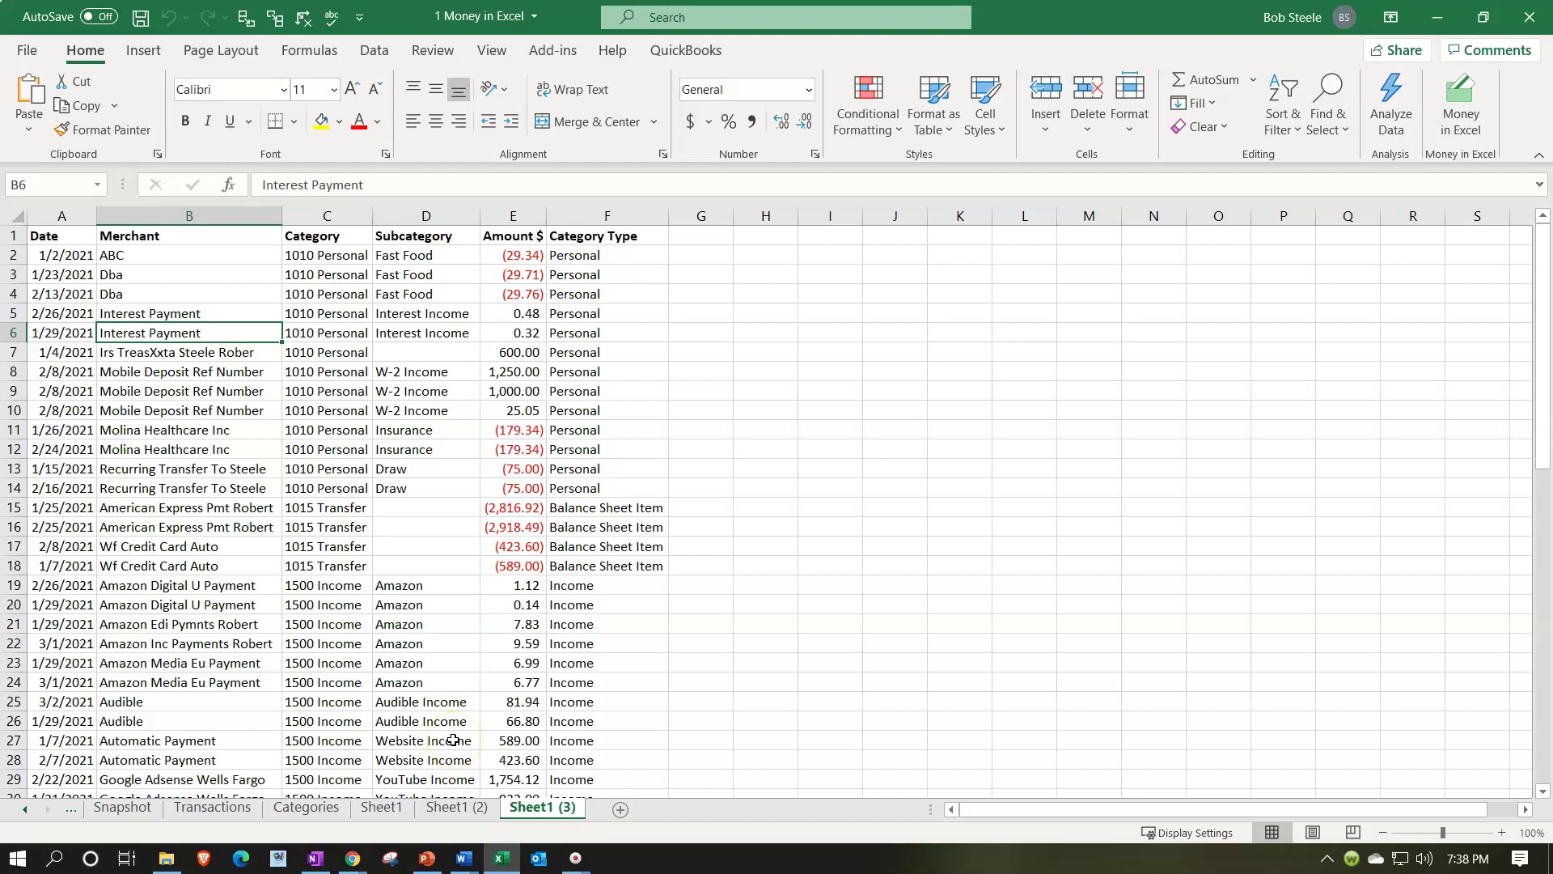
Review Sheet1's transactions and its category summary in H44:I51, as well as the table on Sheet1 (2)
click(381, 807)
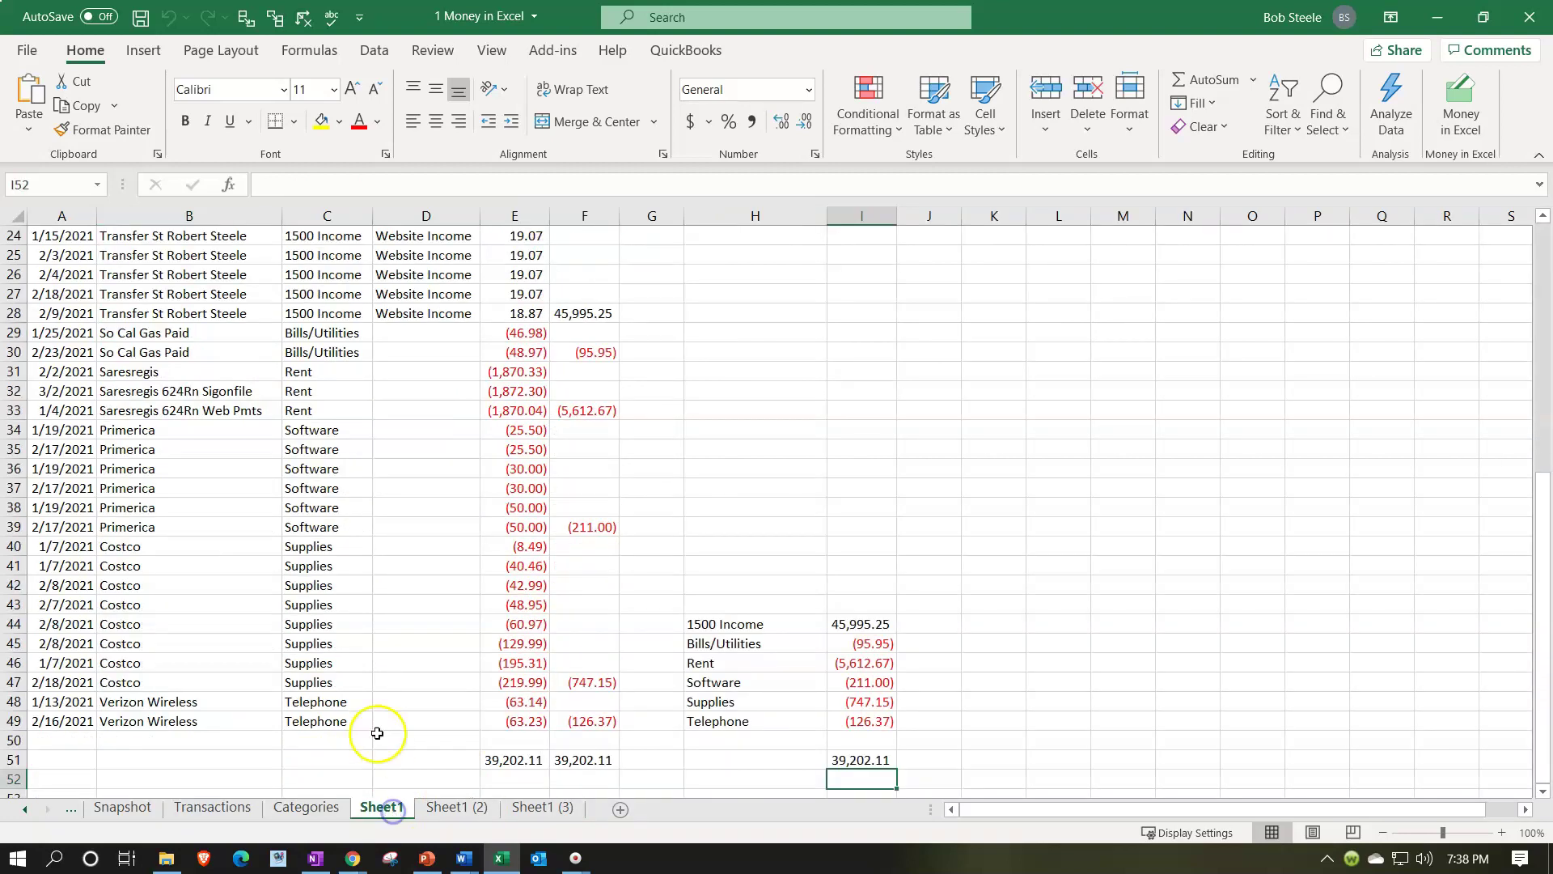
scroll(362, 686, up, 4)
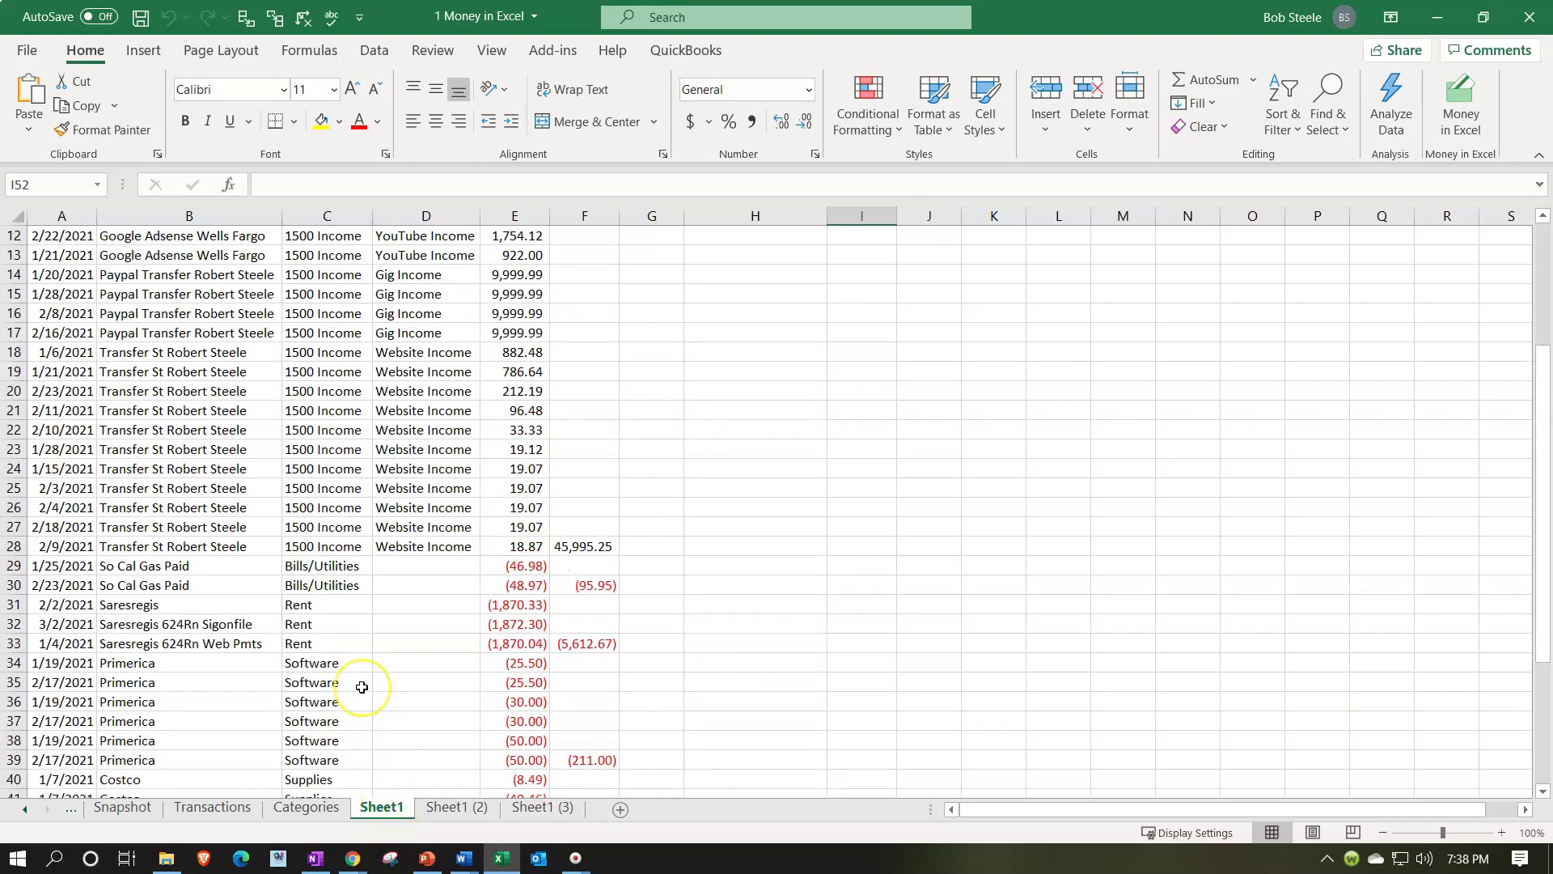
scroll(361, 687, up, 4)
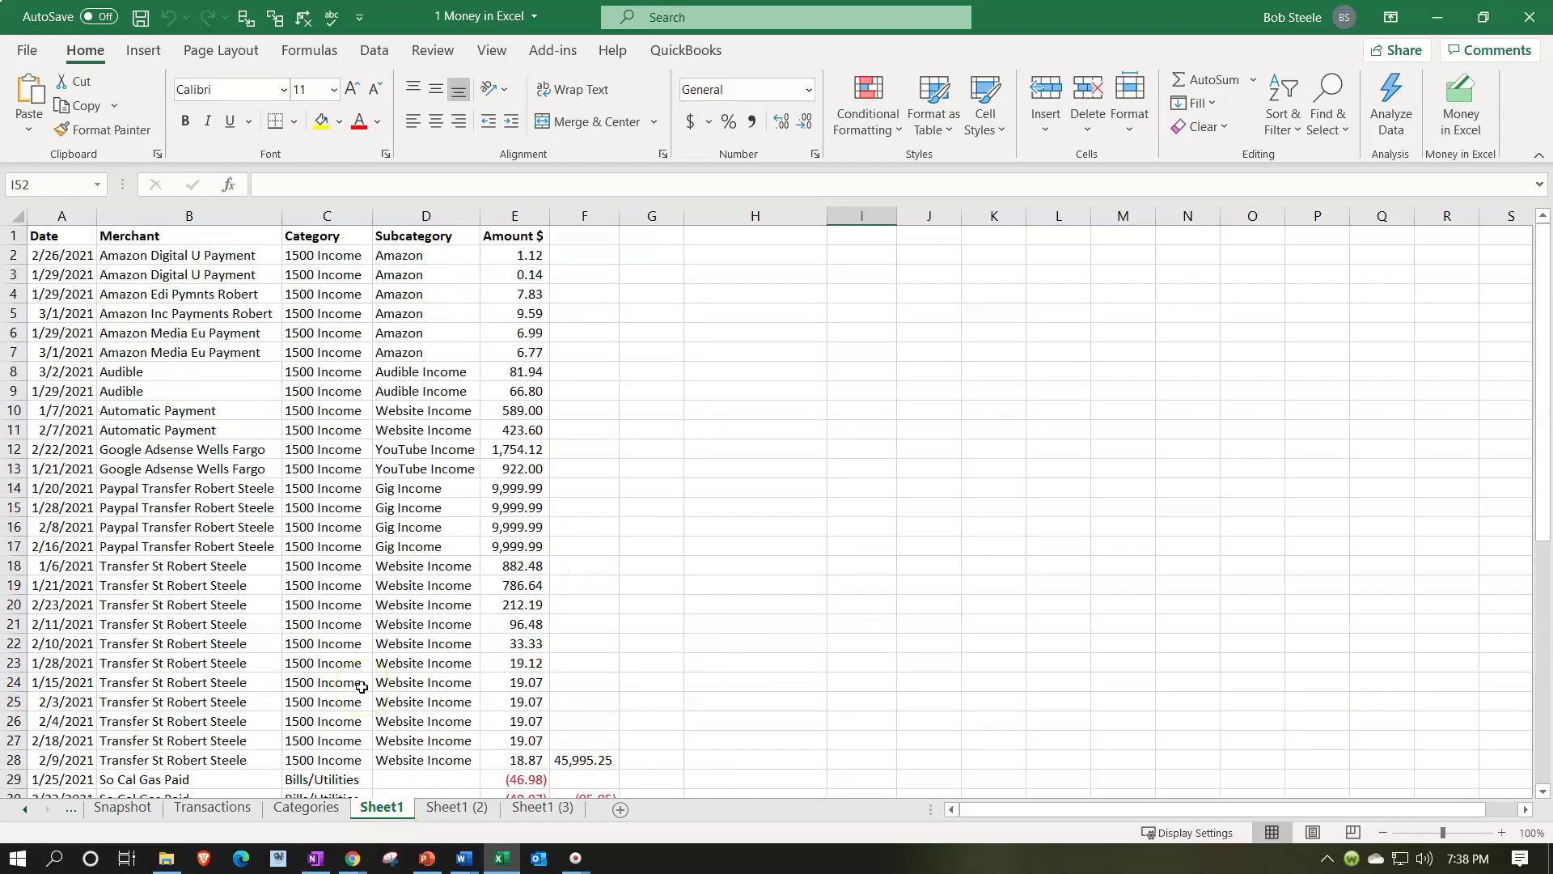
scroll(362, 686, down, 6)
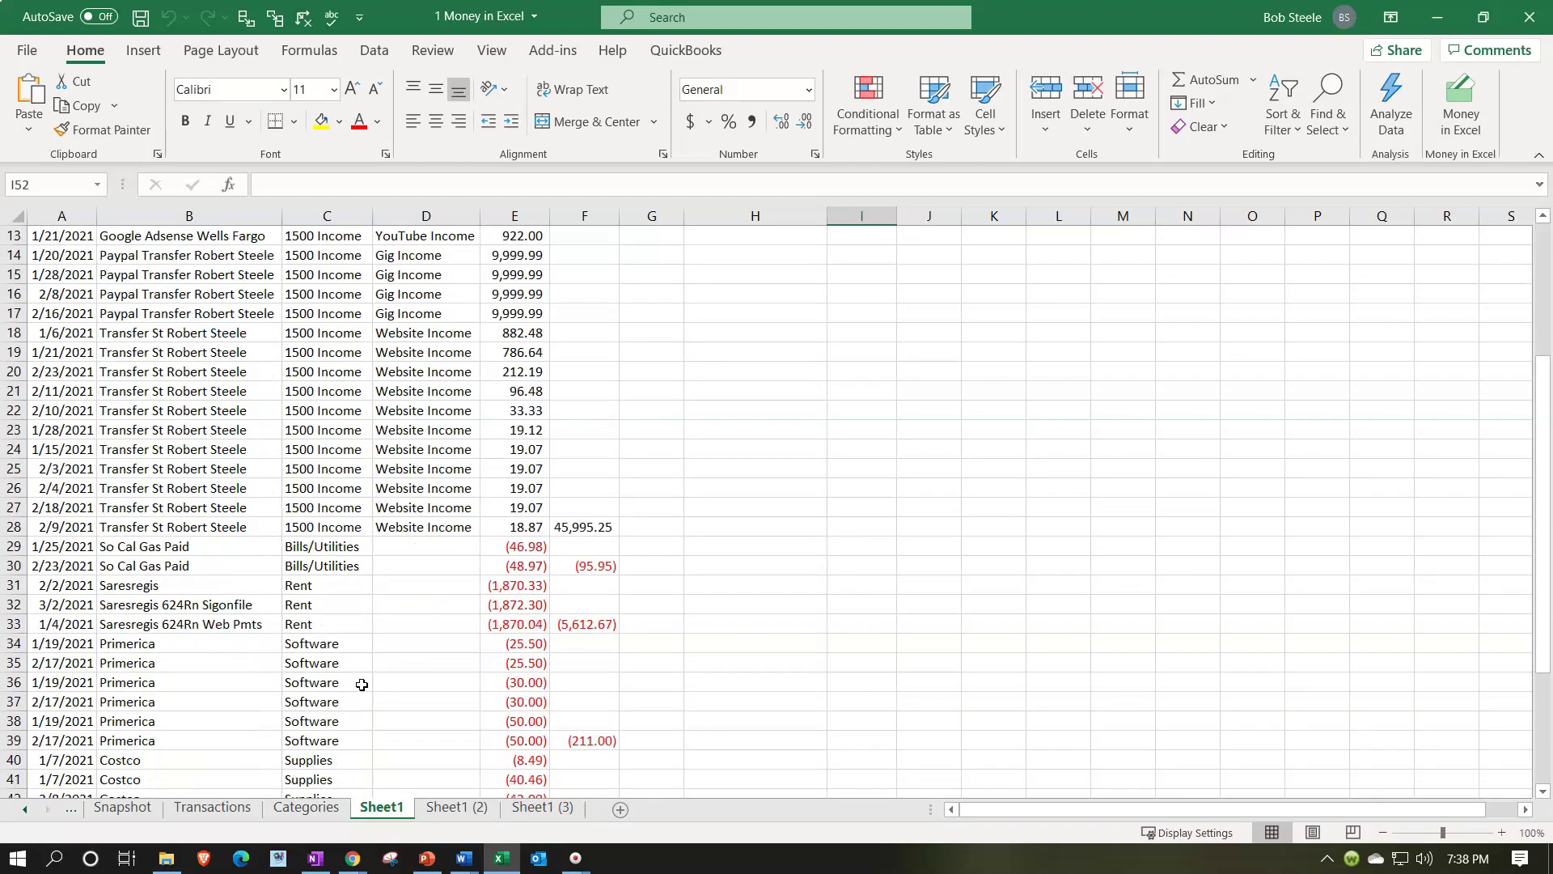
scroll(362, 687, down, 3)
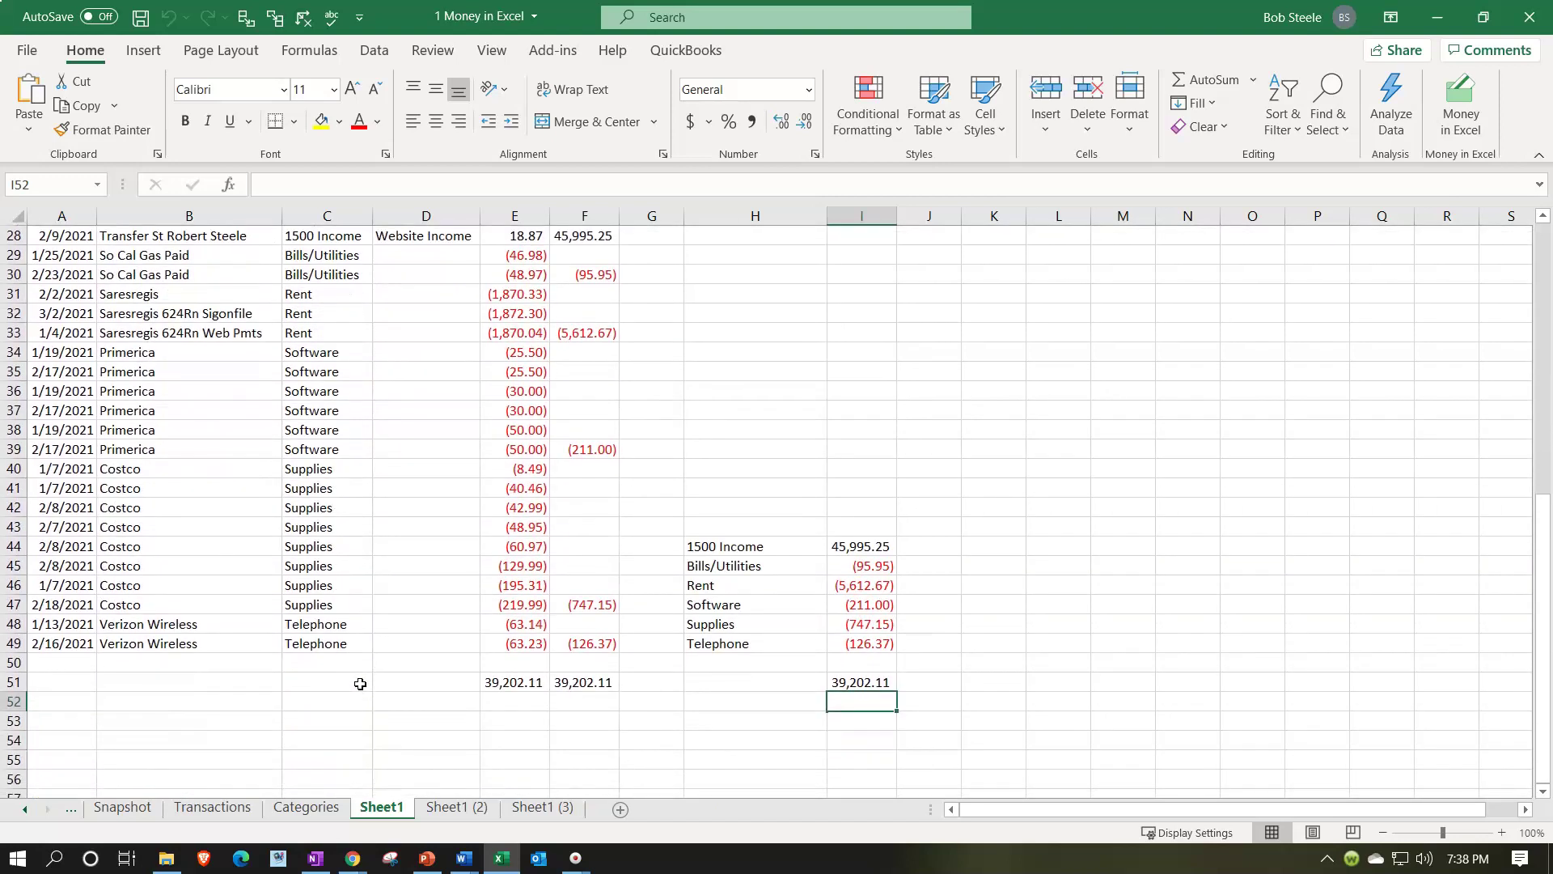
drag(720, 547, 845, 674)
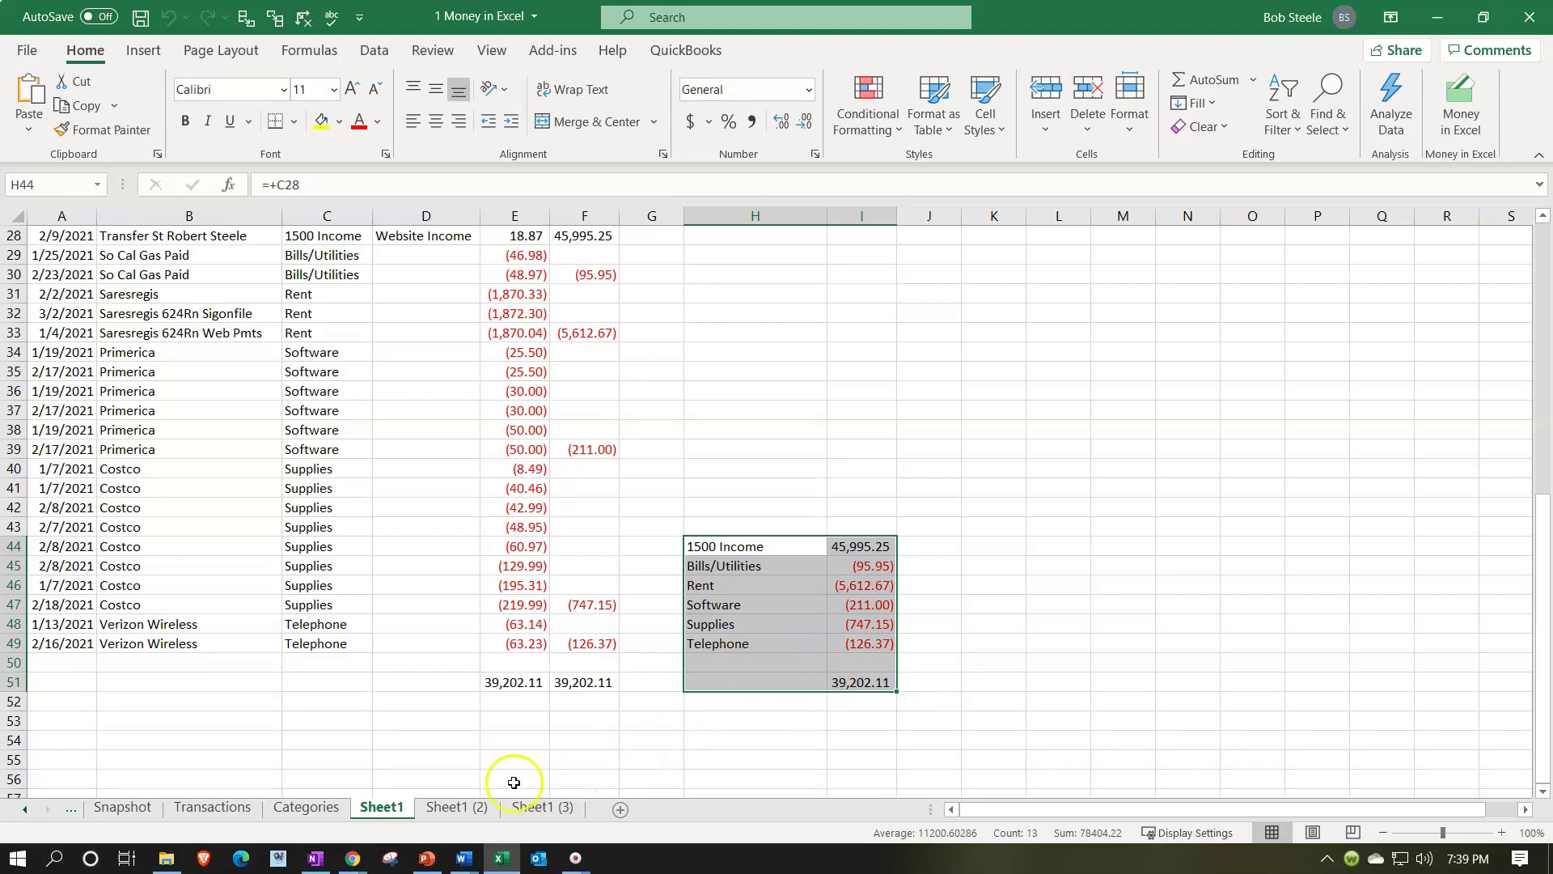
click(468, 806)
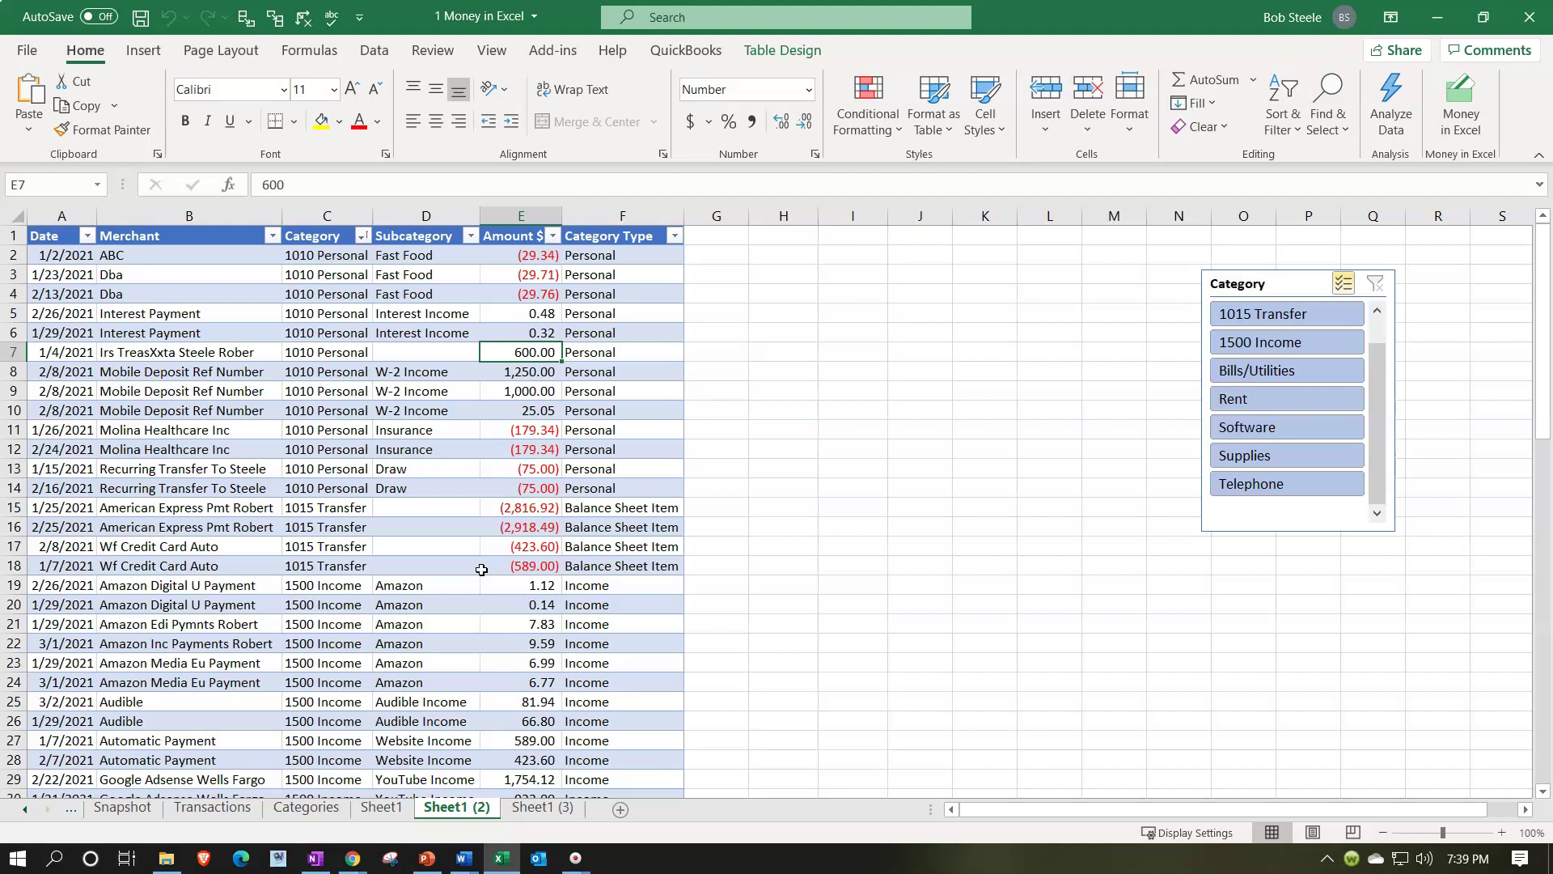
Create a PivotTable on a new worksheet from Sheet1 (3) range A1:F66, with Category as rows and Amount $ as summed values
click(543, 807)
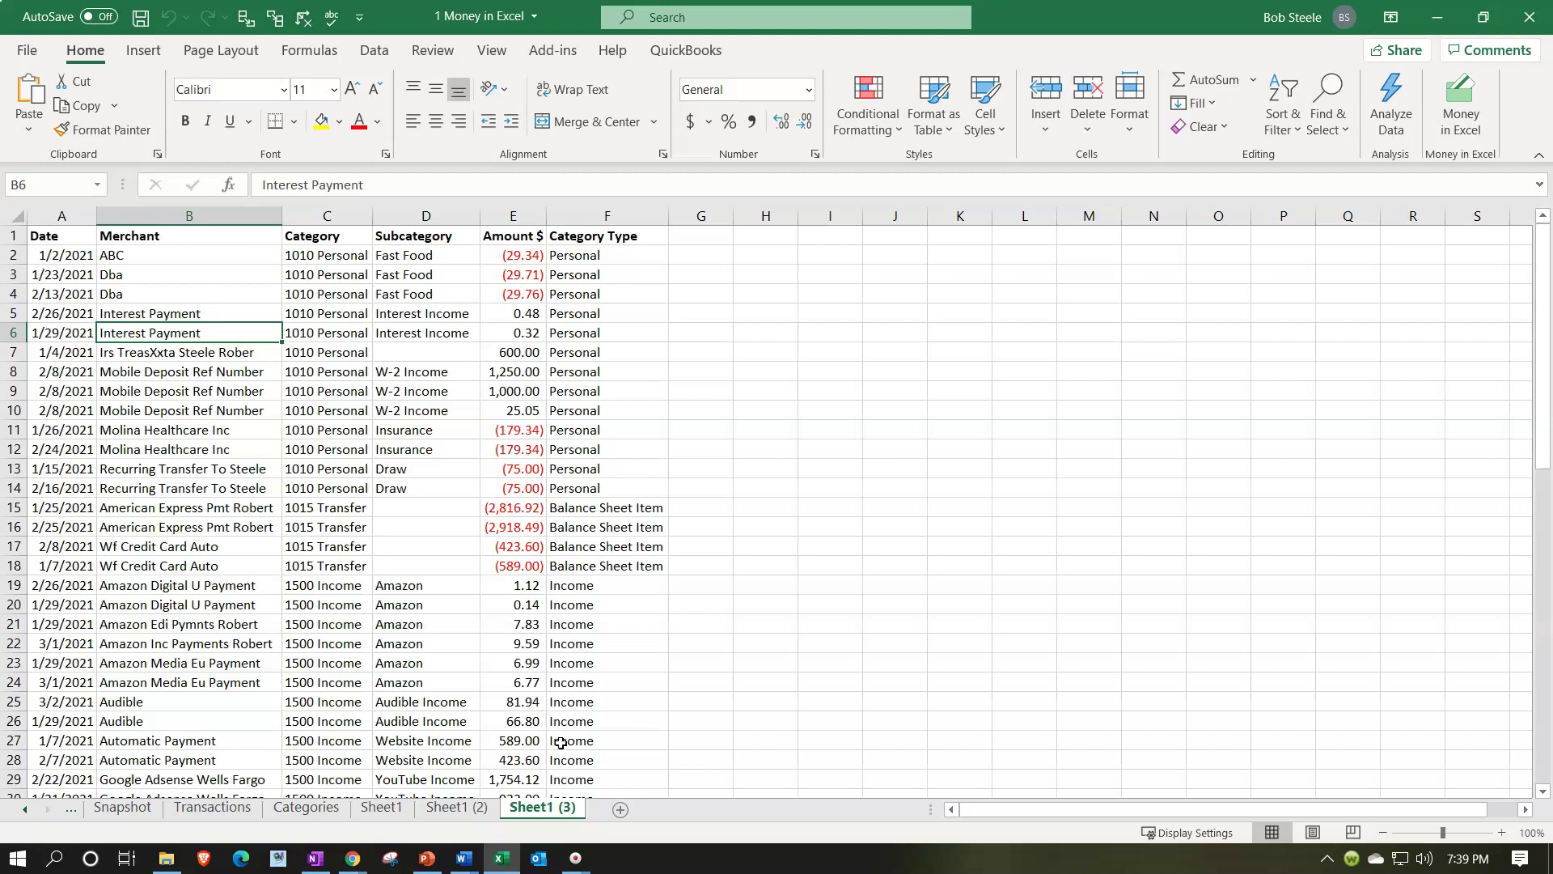
drag(47, 236, 541, 743)
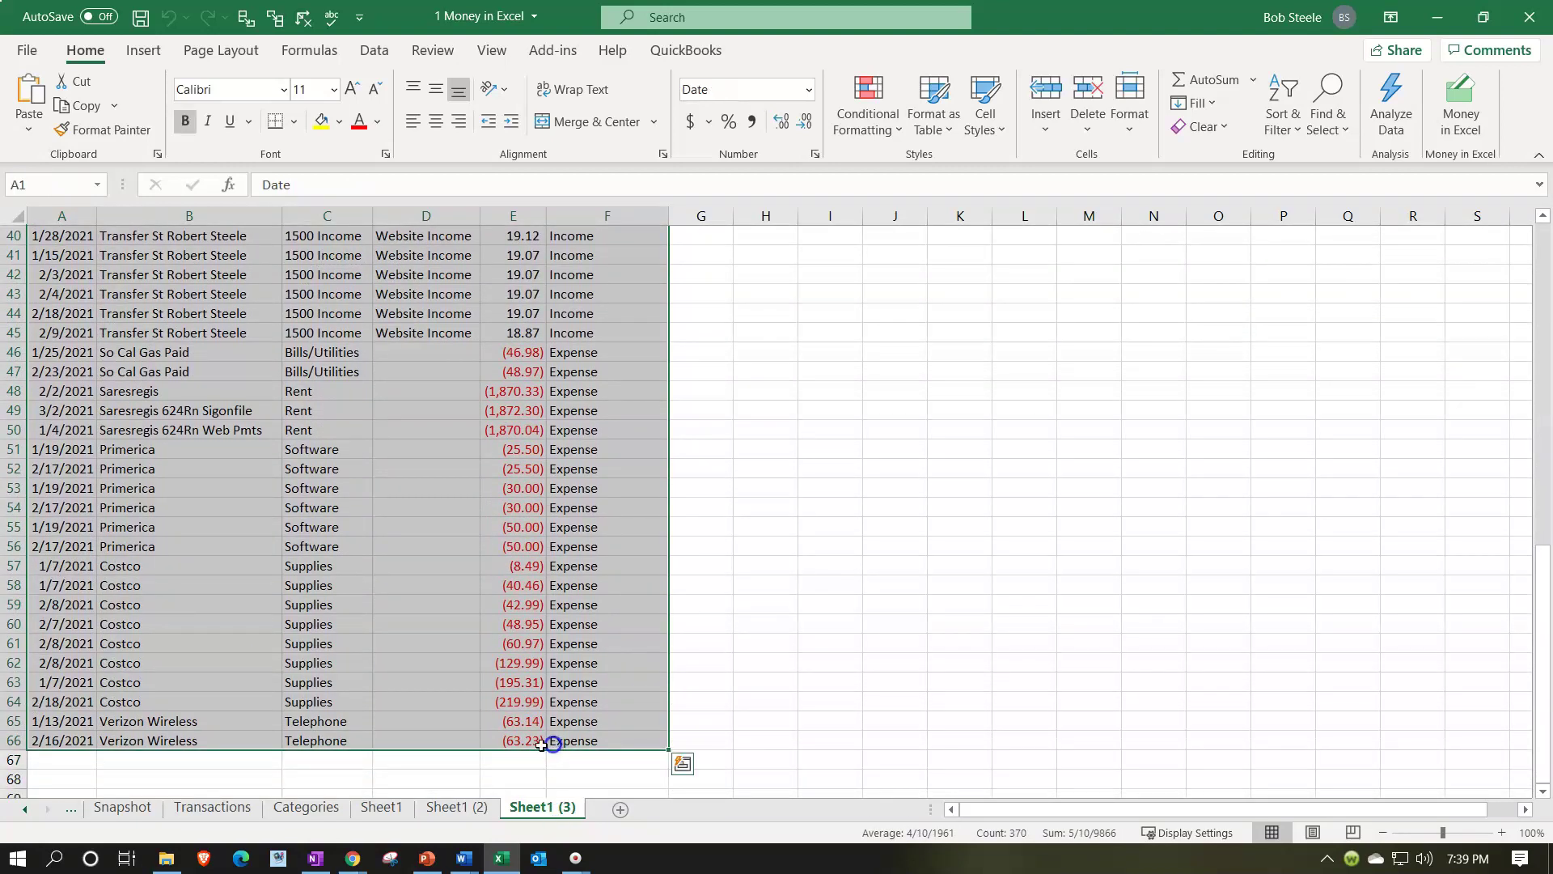
click(146, 55)
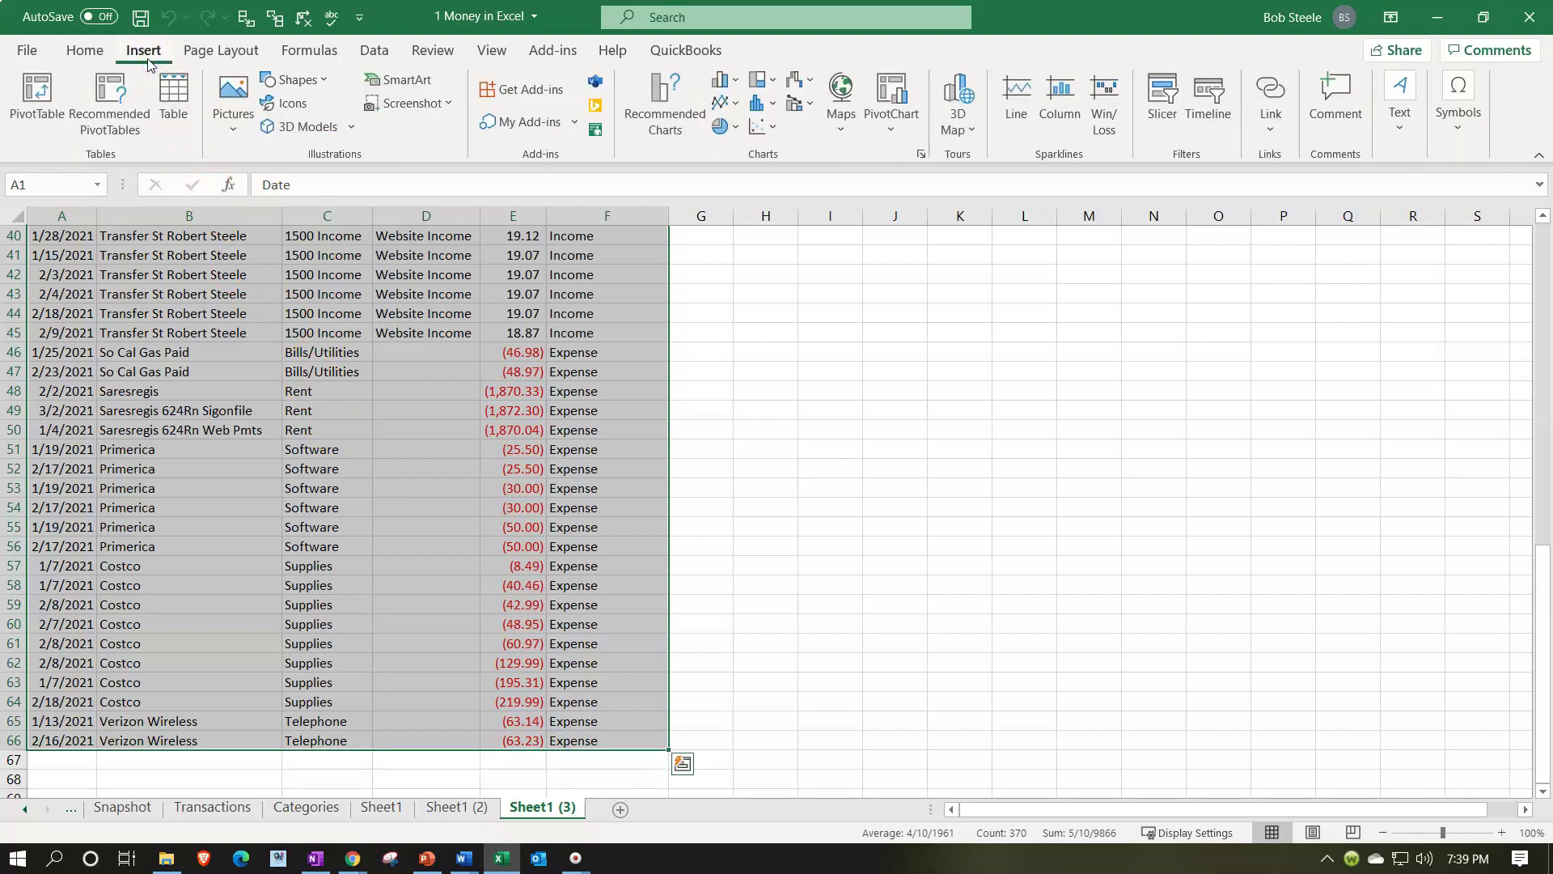
click(19, 109)
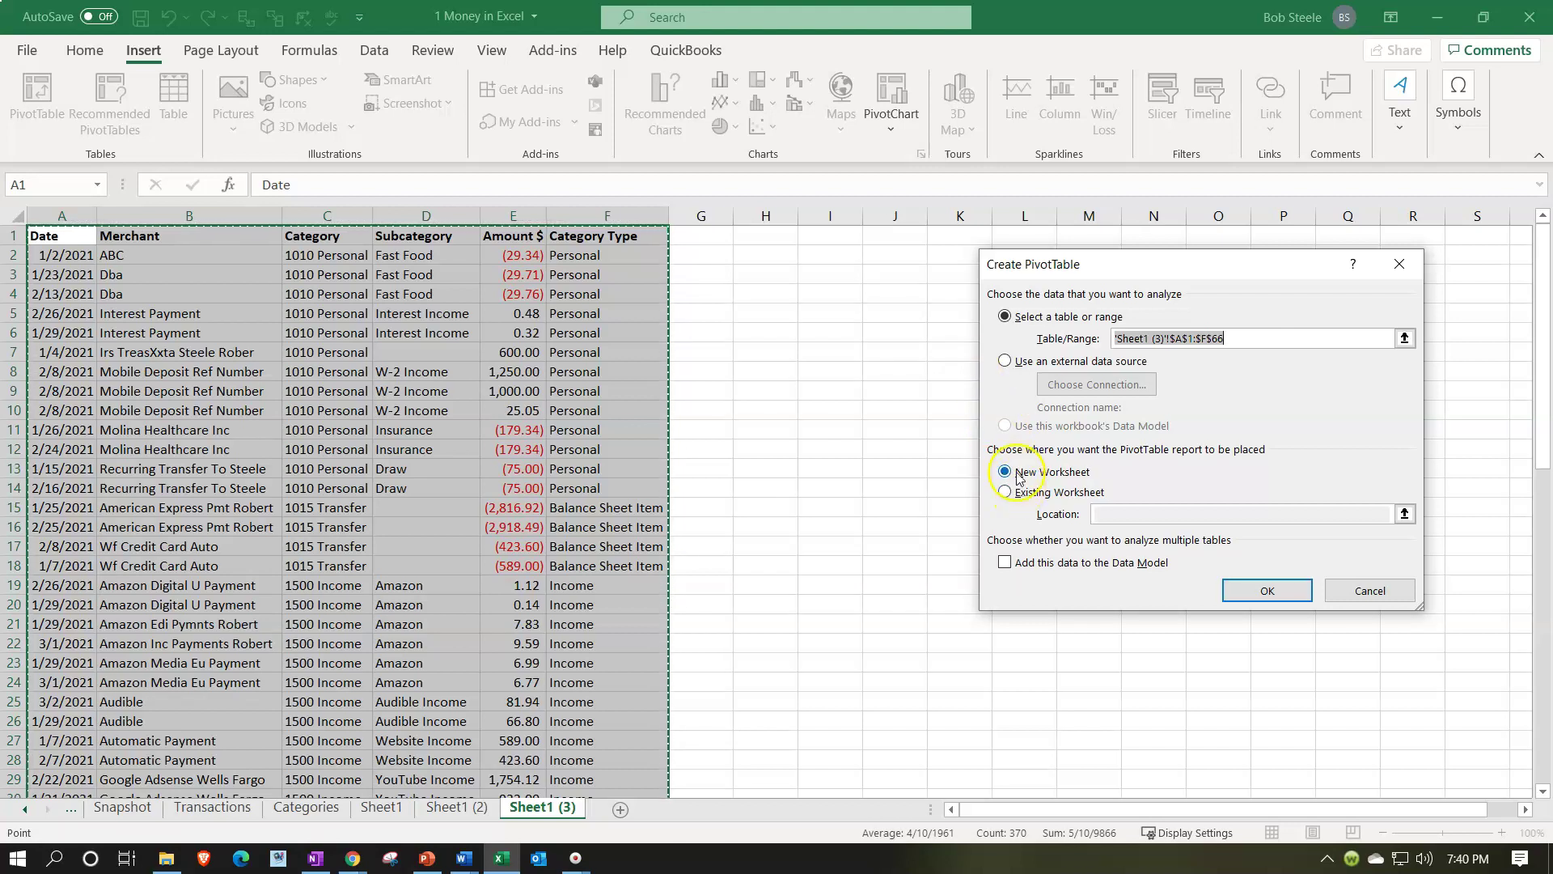
click(1267, 590)
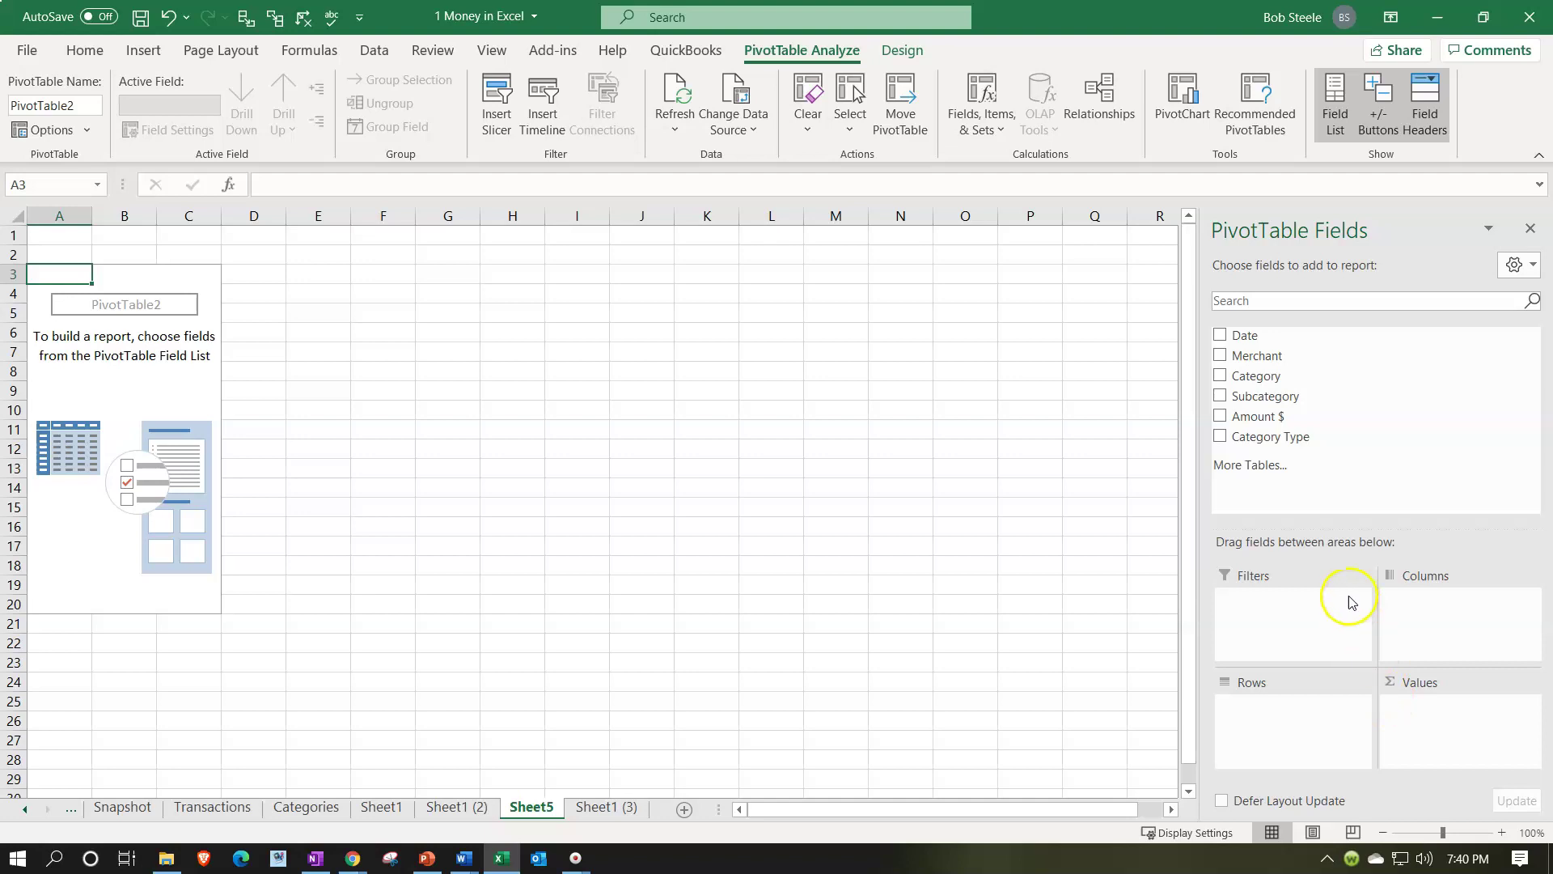
click(1222, 377)
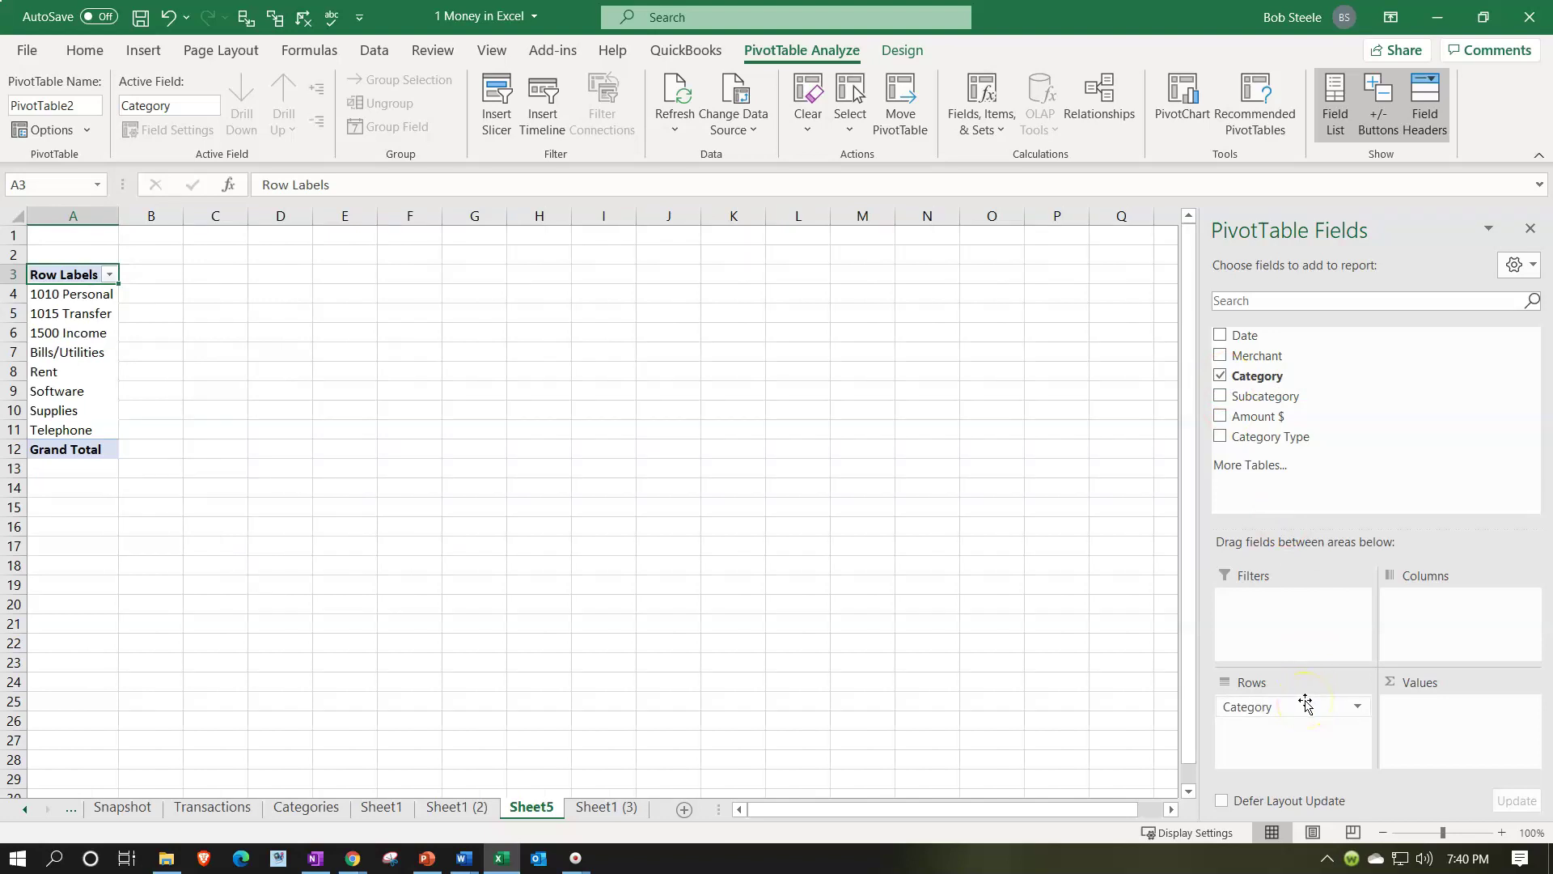
click(1220, 417)
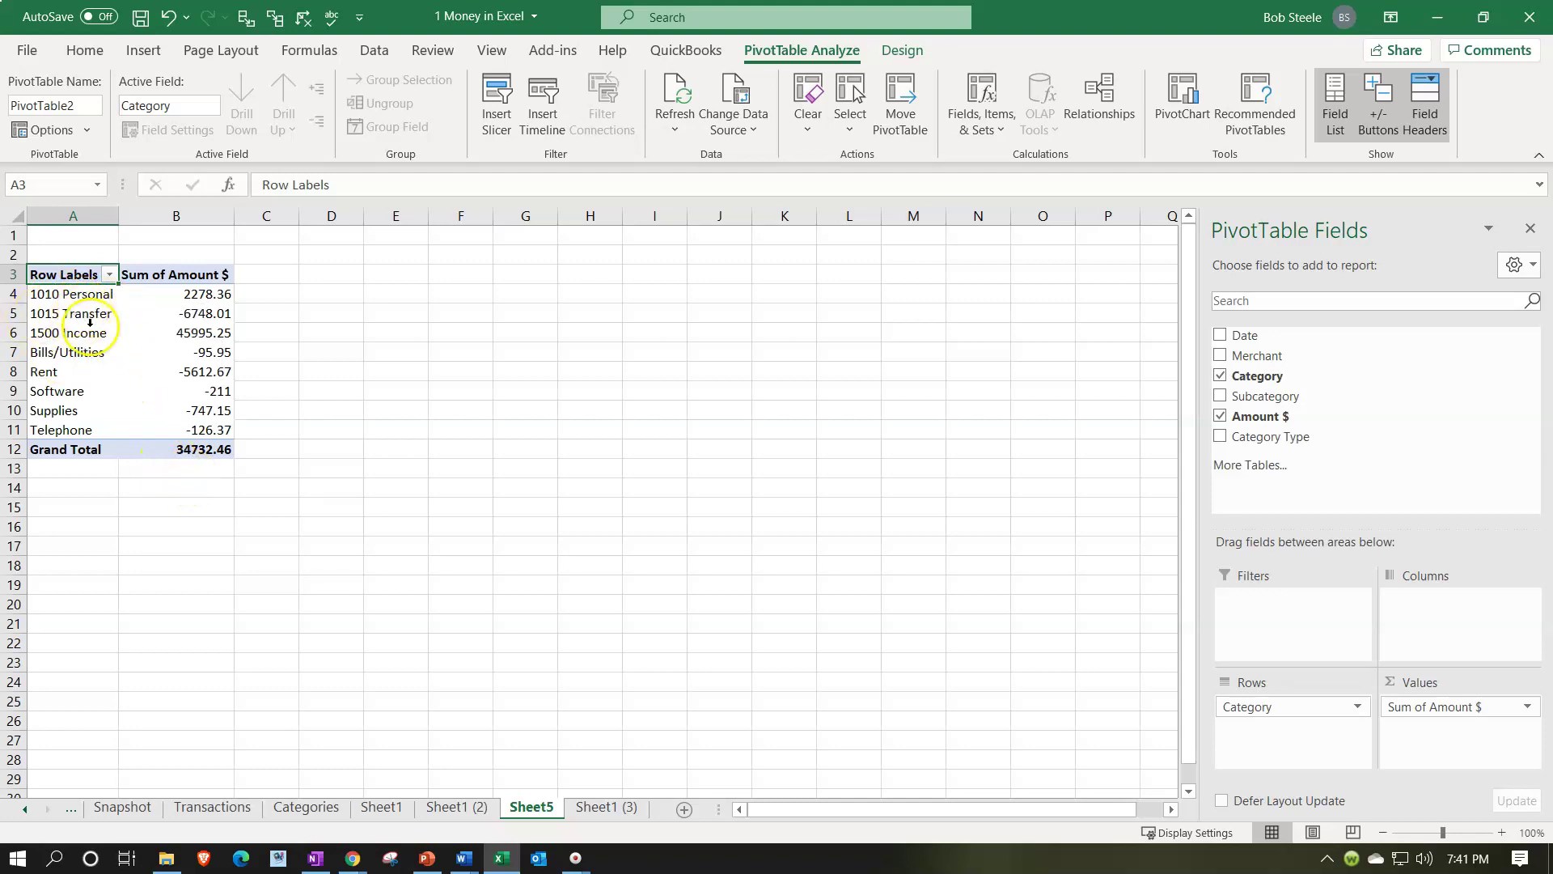
Copy the PivotTable's 1500 Income through Telephone rows (A6:B11) to F5 and widen column G
drag(184, 334, 190, 428)
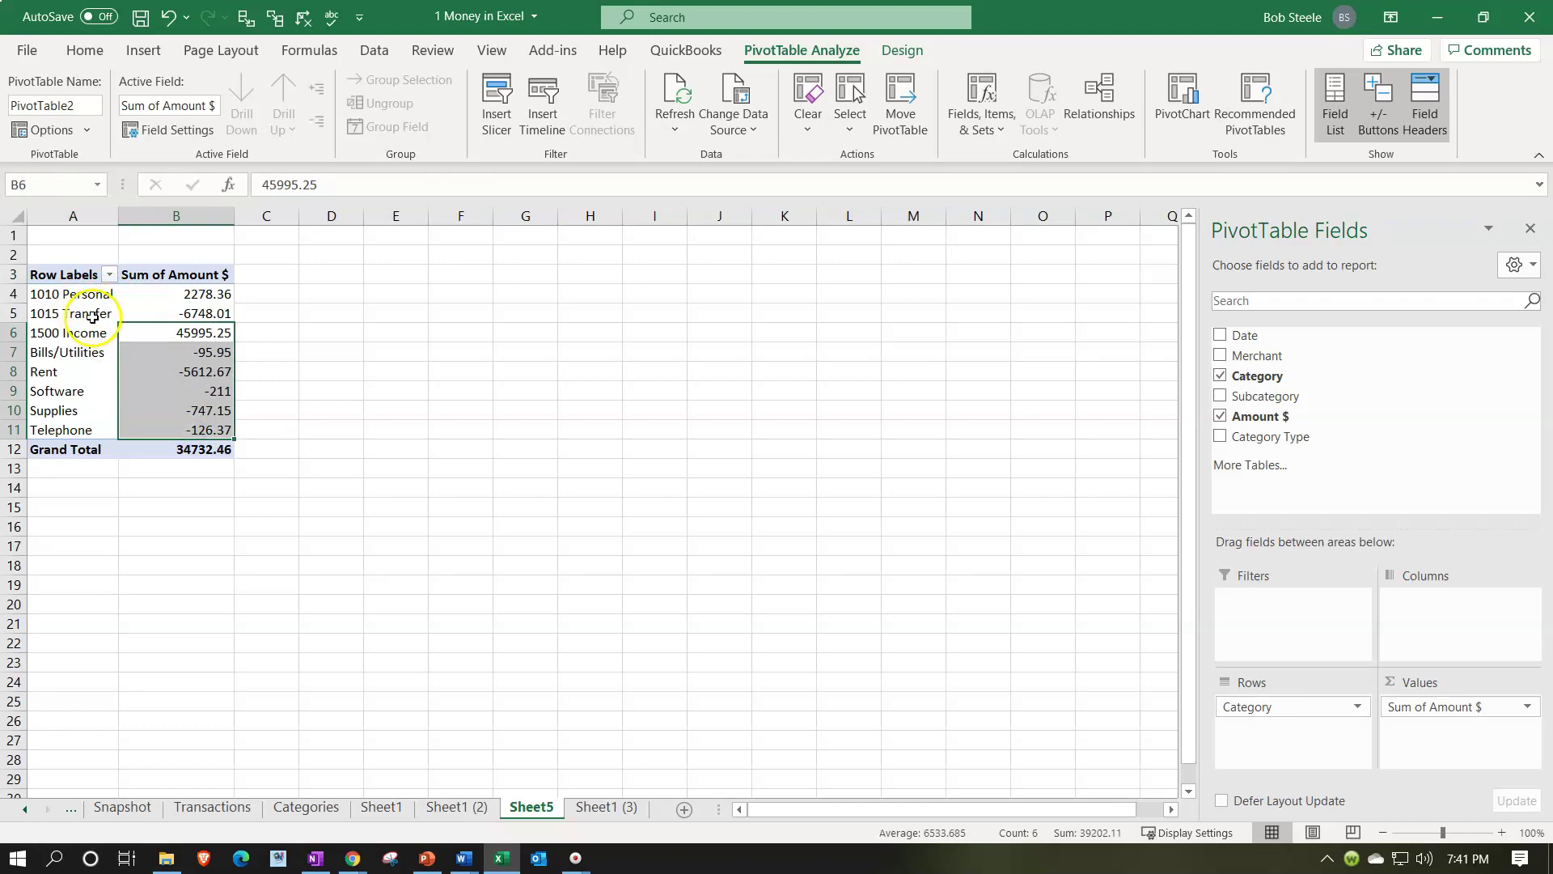
drag(78, 334, 156, 427)
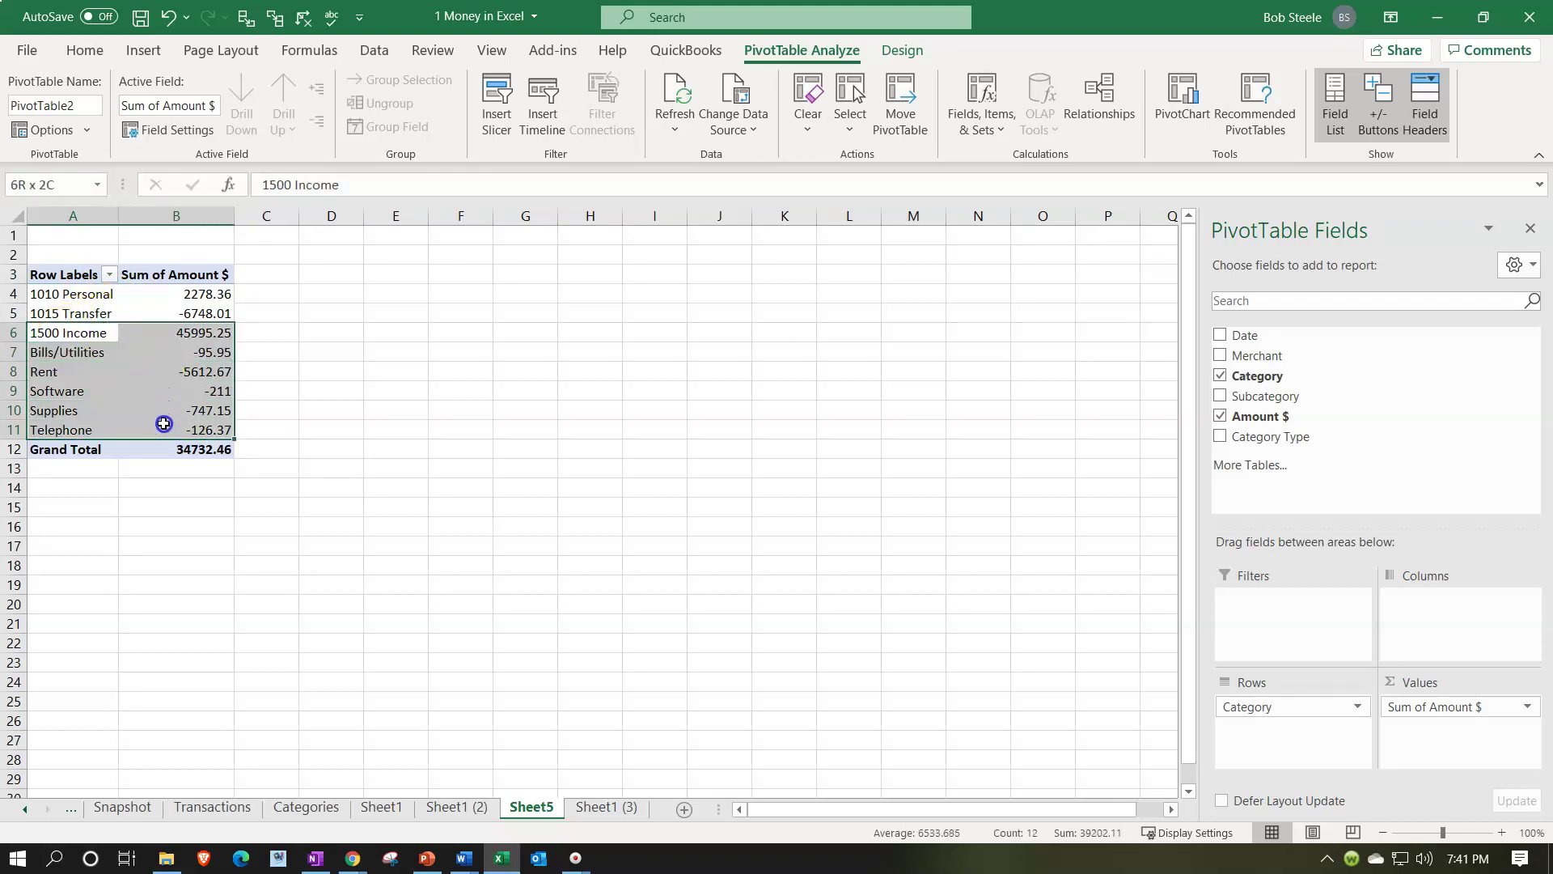
key(ctrl+c)
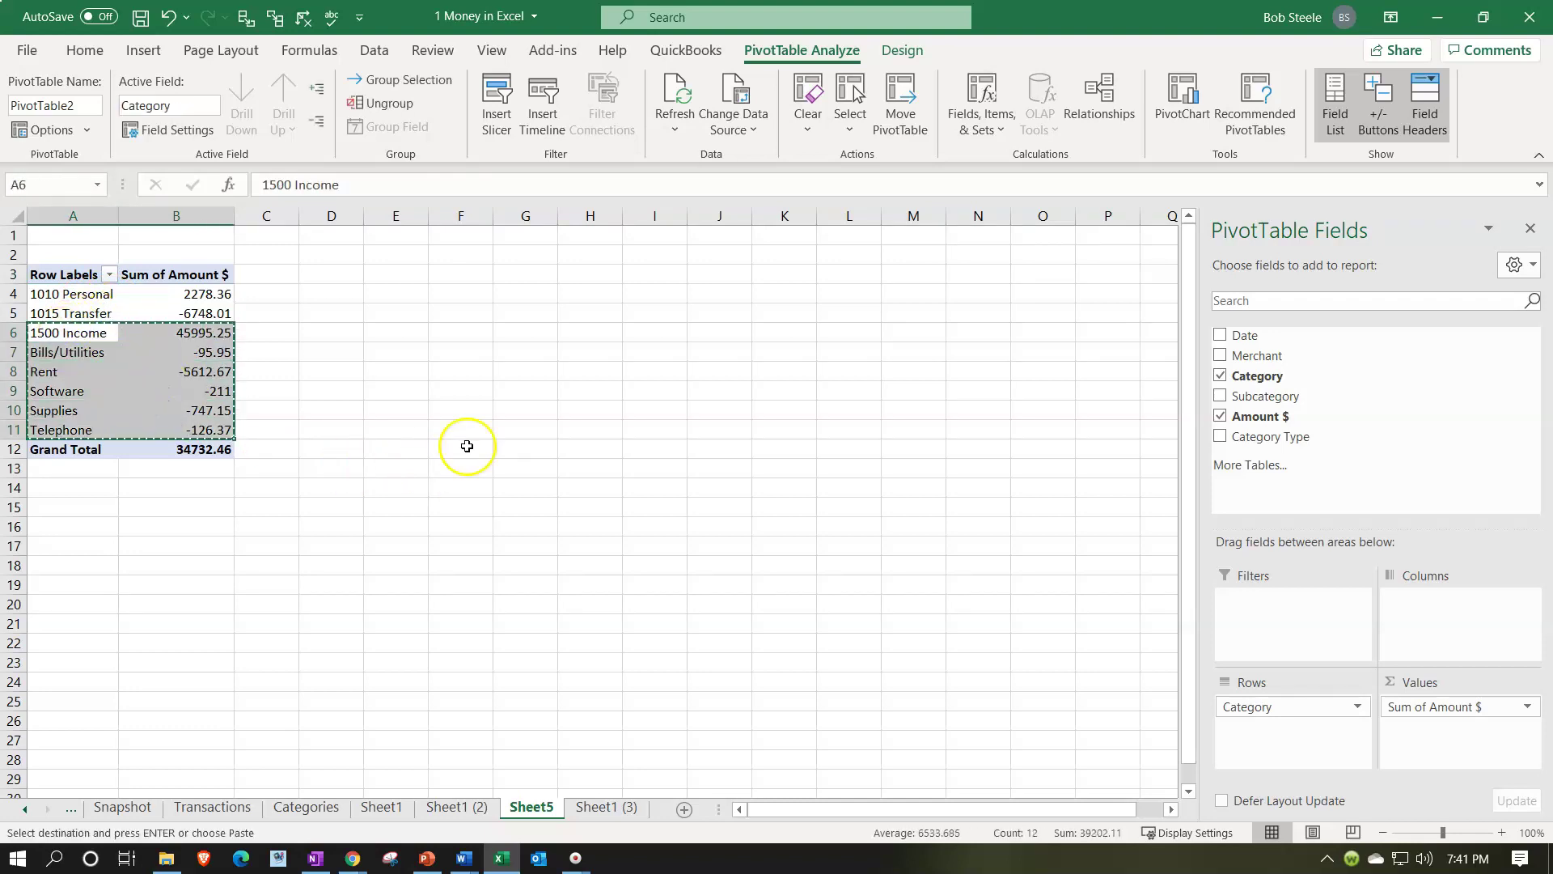
click(469, 313)
key(ctrl+v)
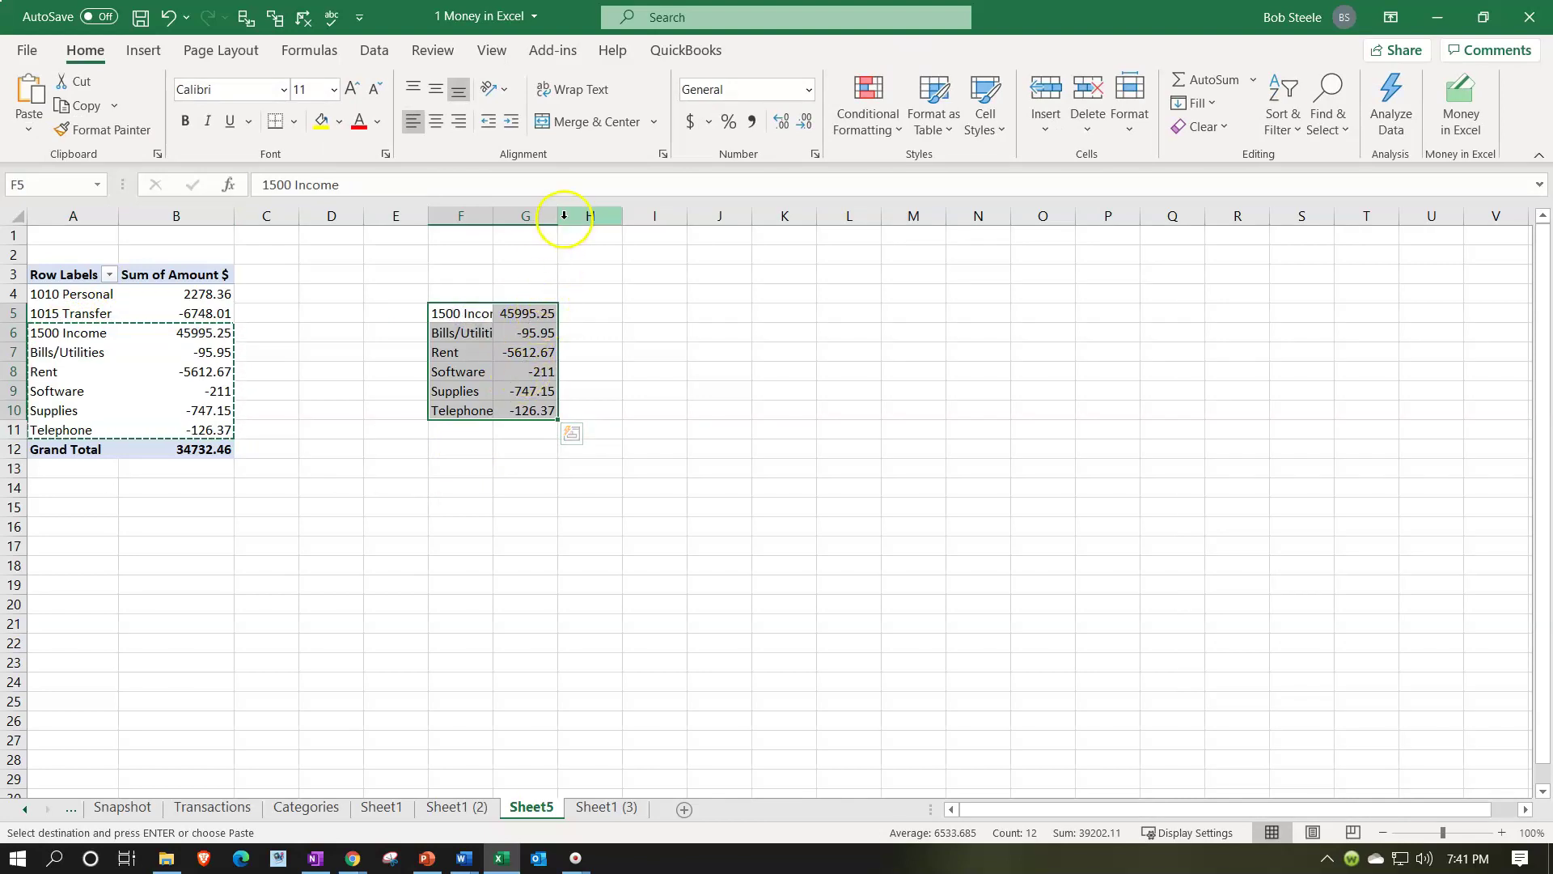
click(530, 216)
drag(558, 217, 597, 218)
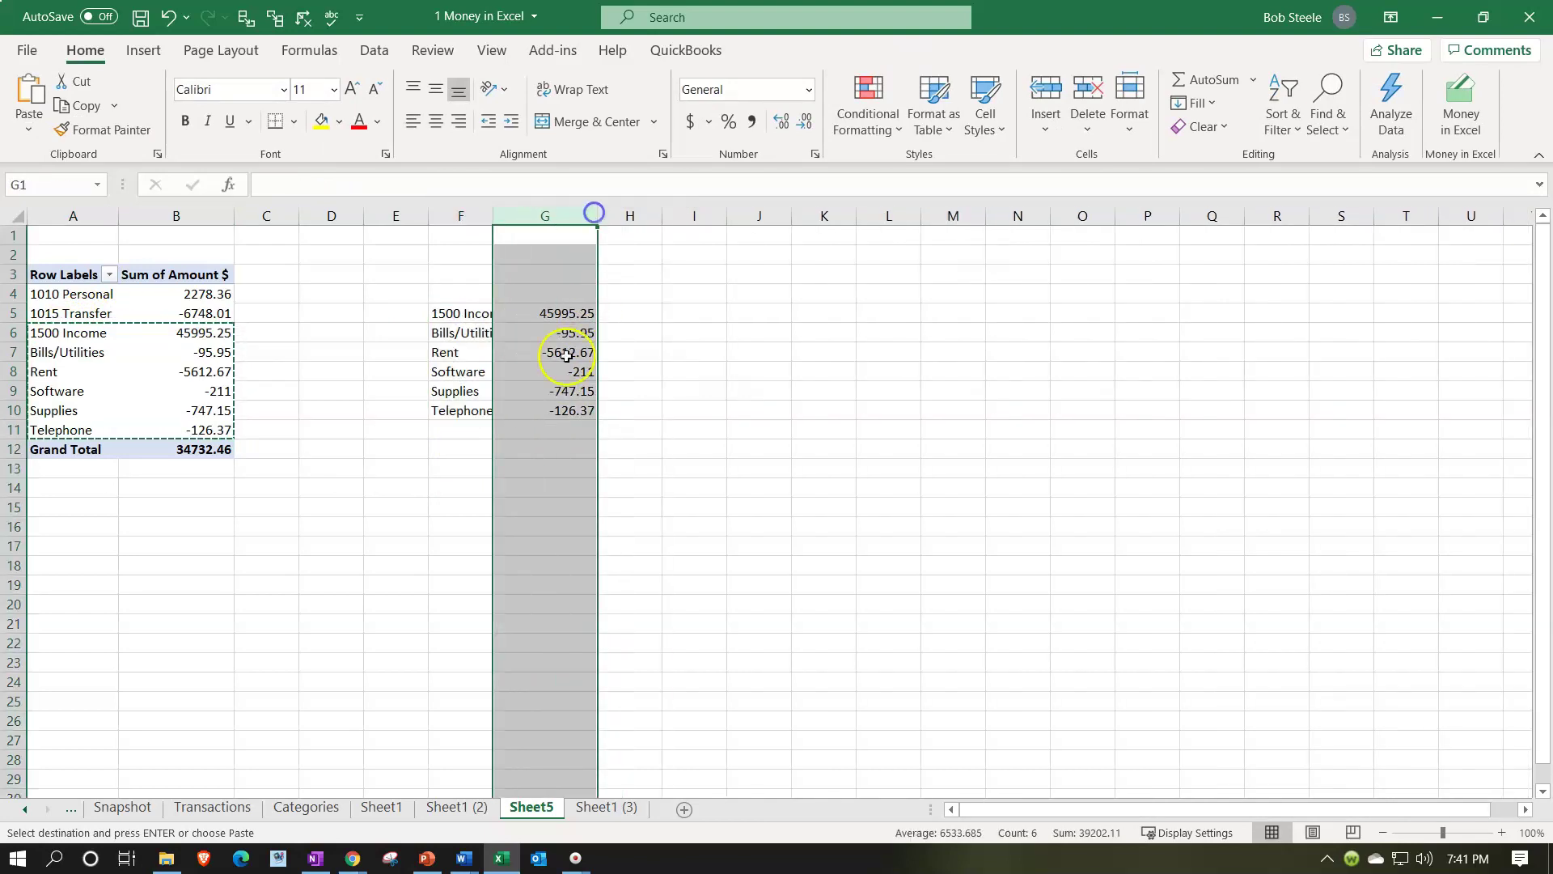
Total the copied income and expense amounts G5:G10 with a SUM formula in G11
click(540, 431)
text(=sum()
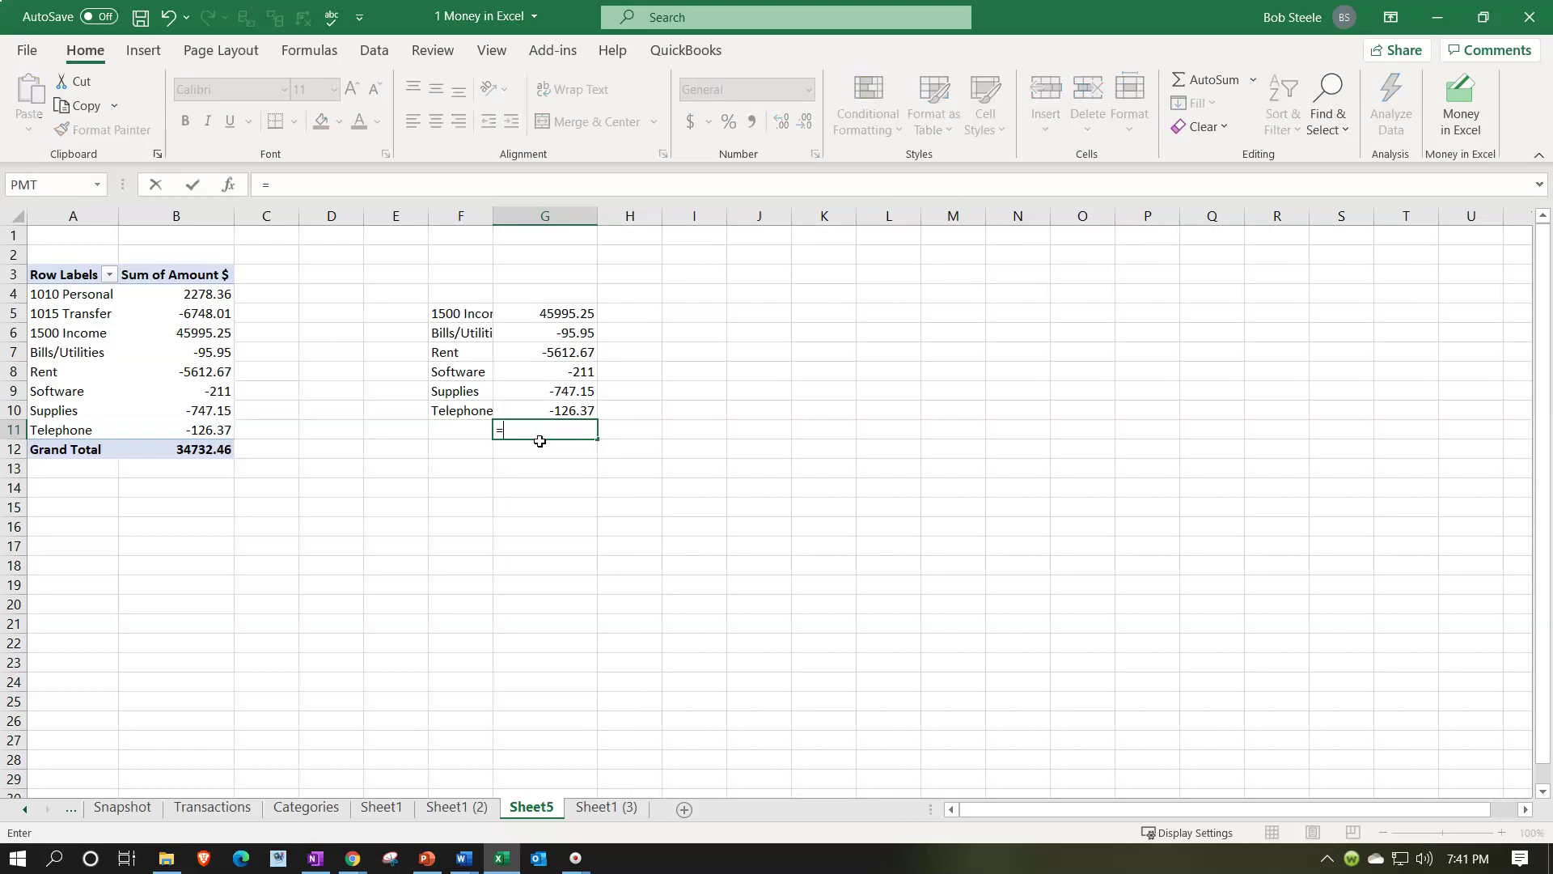
key(Up)
key(shift+Up)
key(shift+Up)
key(shift+Up)
key(shift+Up)
key(shift+Up)
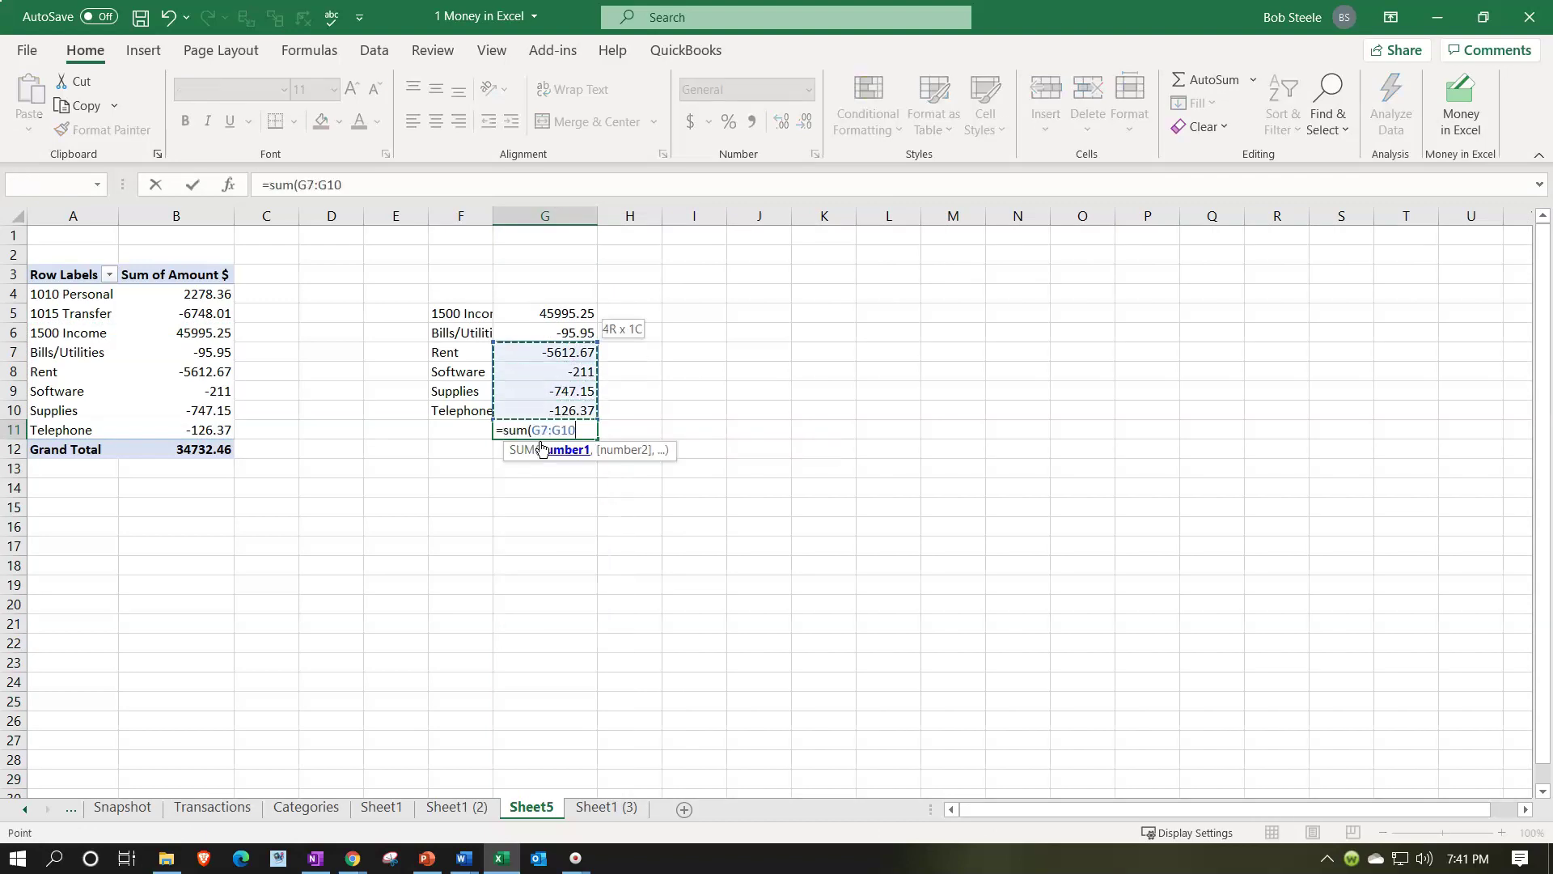
key(Return)
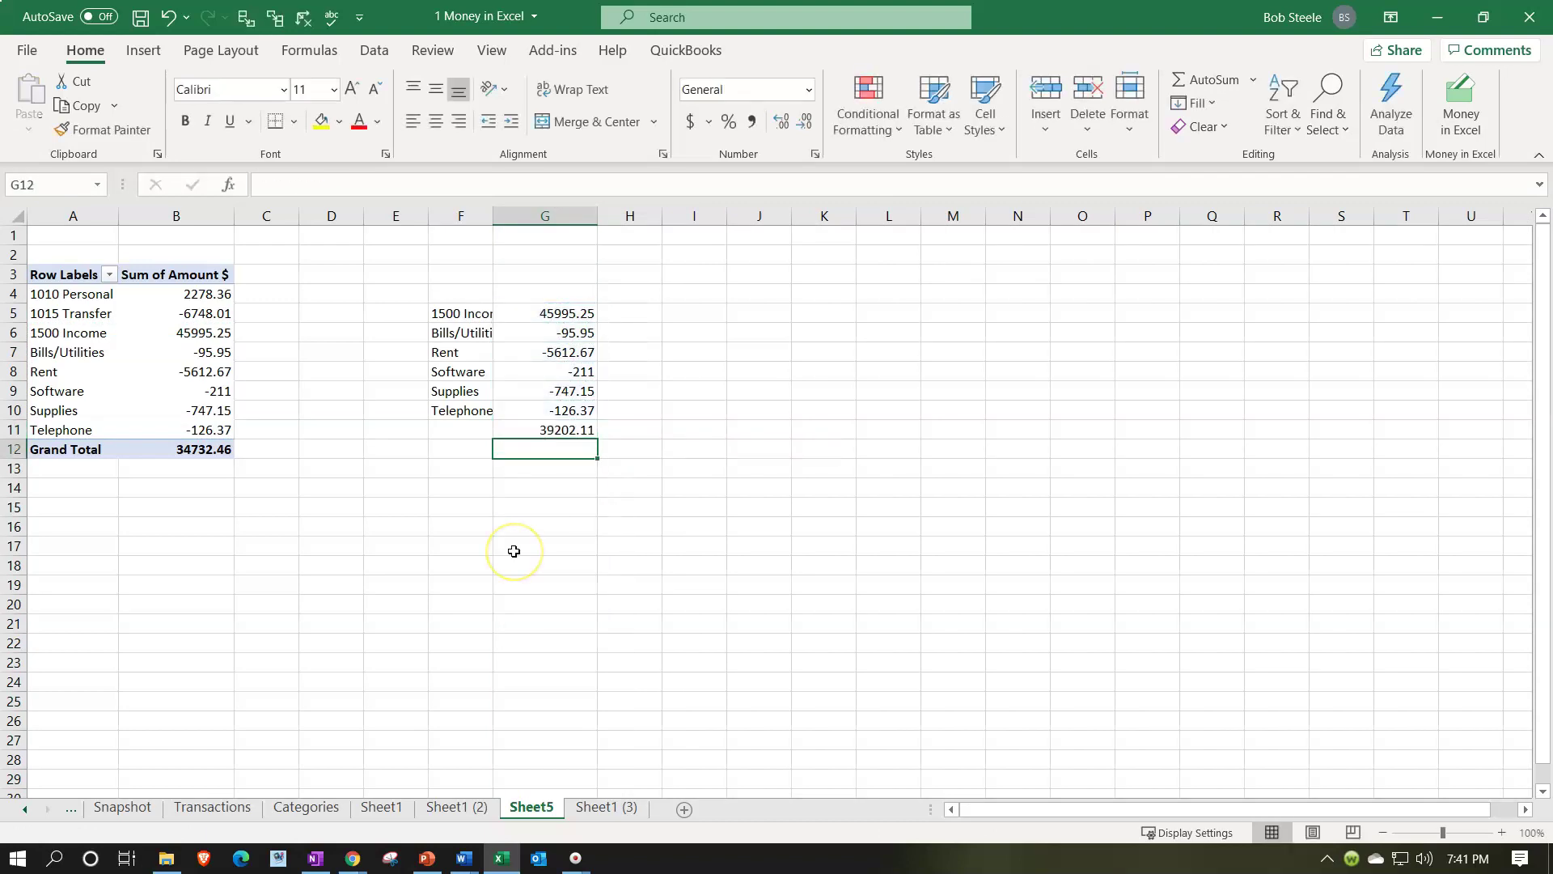
Compare the copied PivotTable total on Sheet5 with the manual category summary in H68:I75 on Sheet1 (2)
click(462, 808)
scroll(581, 641, down, 12)
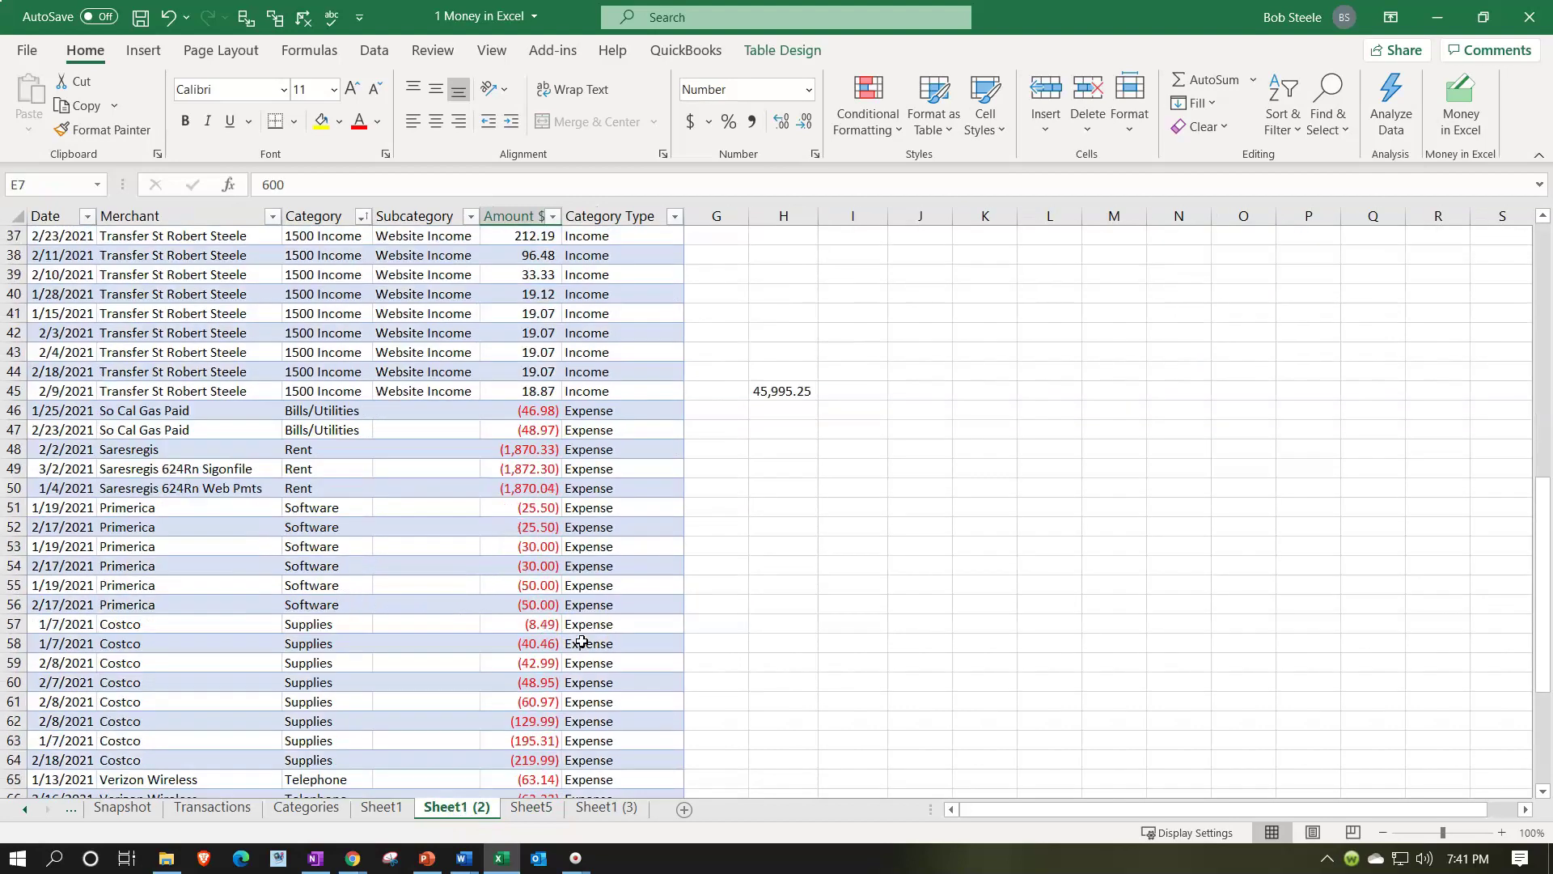
scroll(581, 642, down, 4)
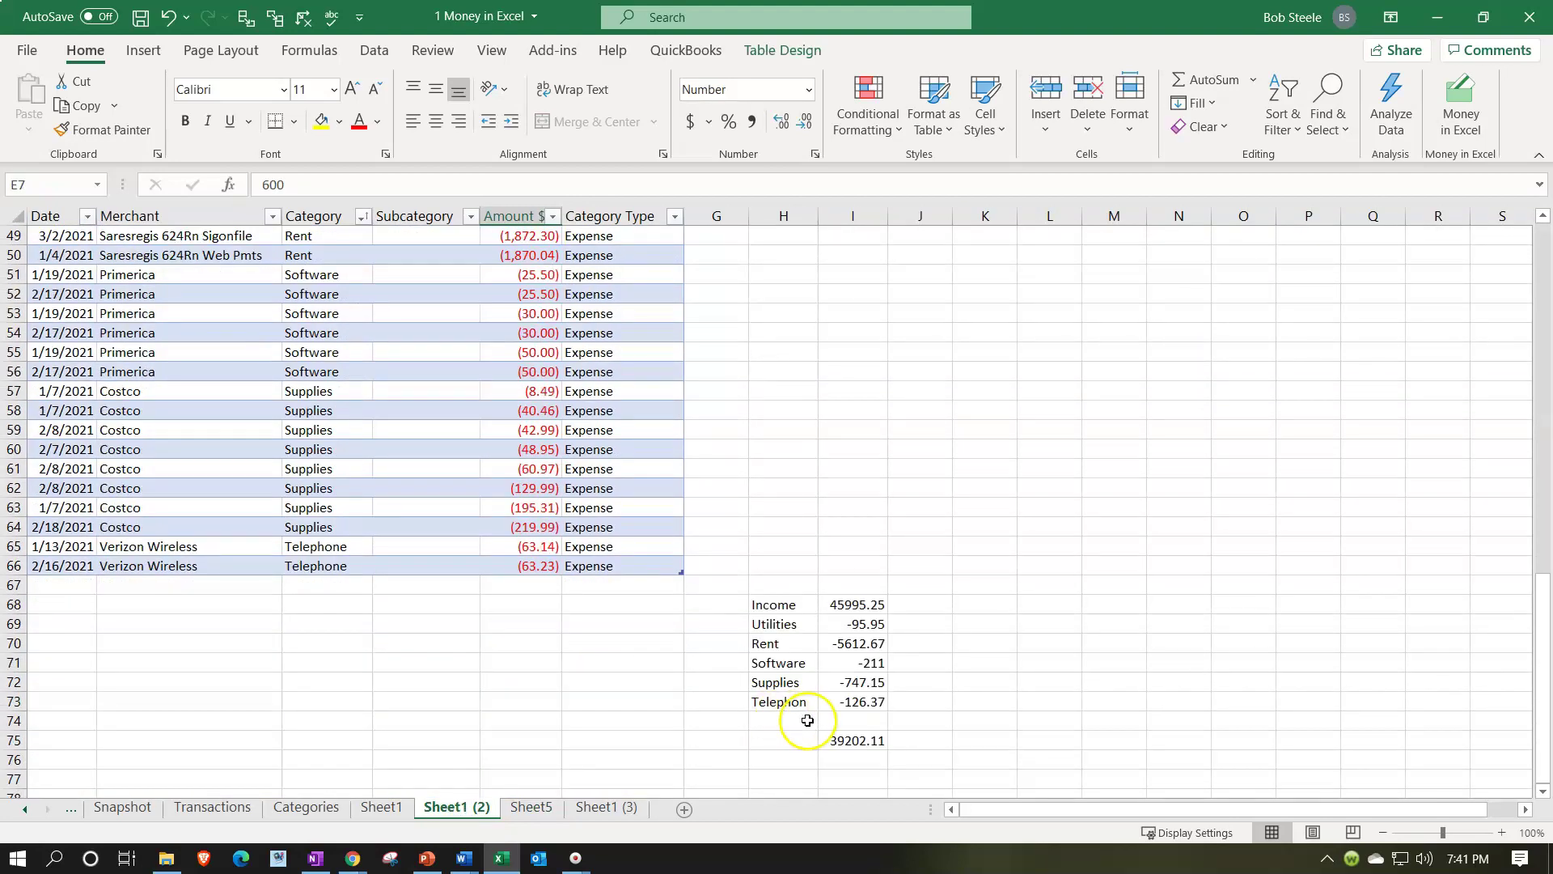
click(548, 806)
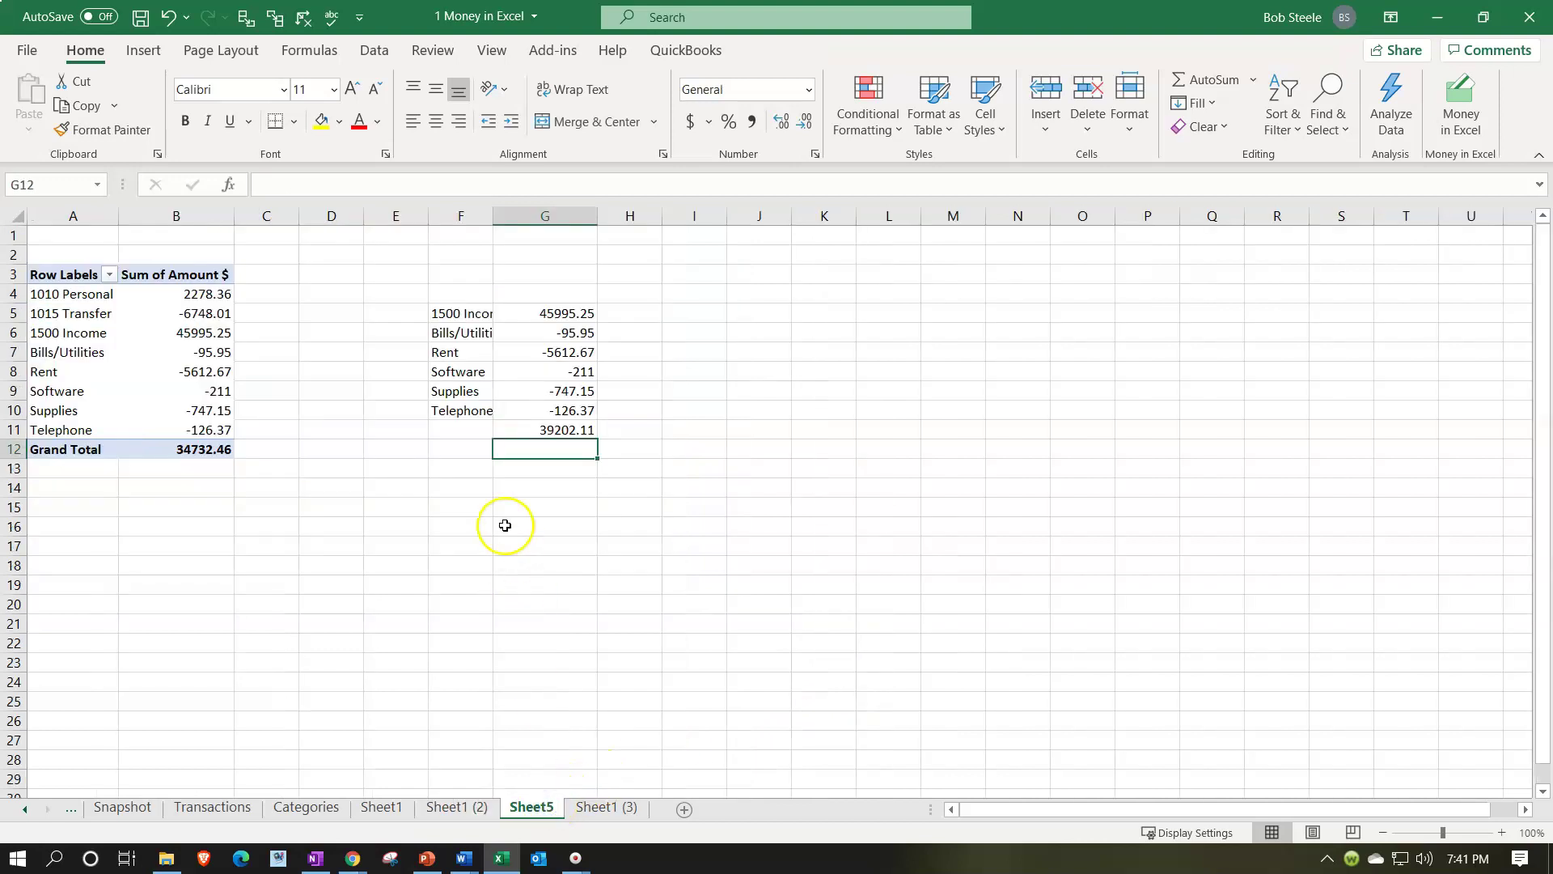
Undo the SUM formula, the column G widening and the pasted category rows on Sheet5
click(169, 18)
click(169, 17)
click(169, 18)
click(169, 18)
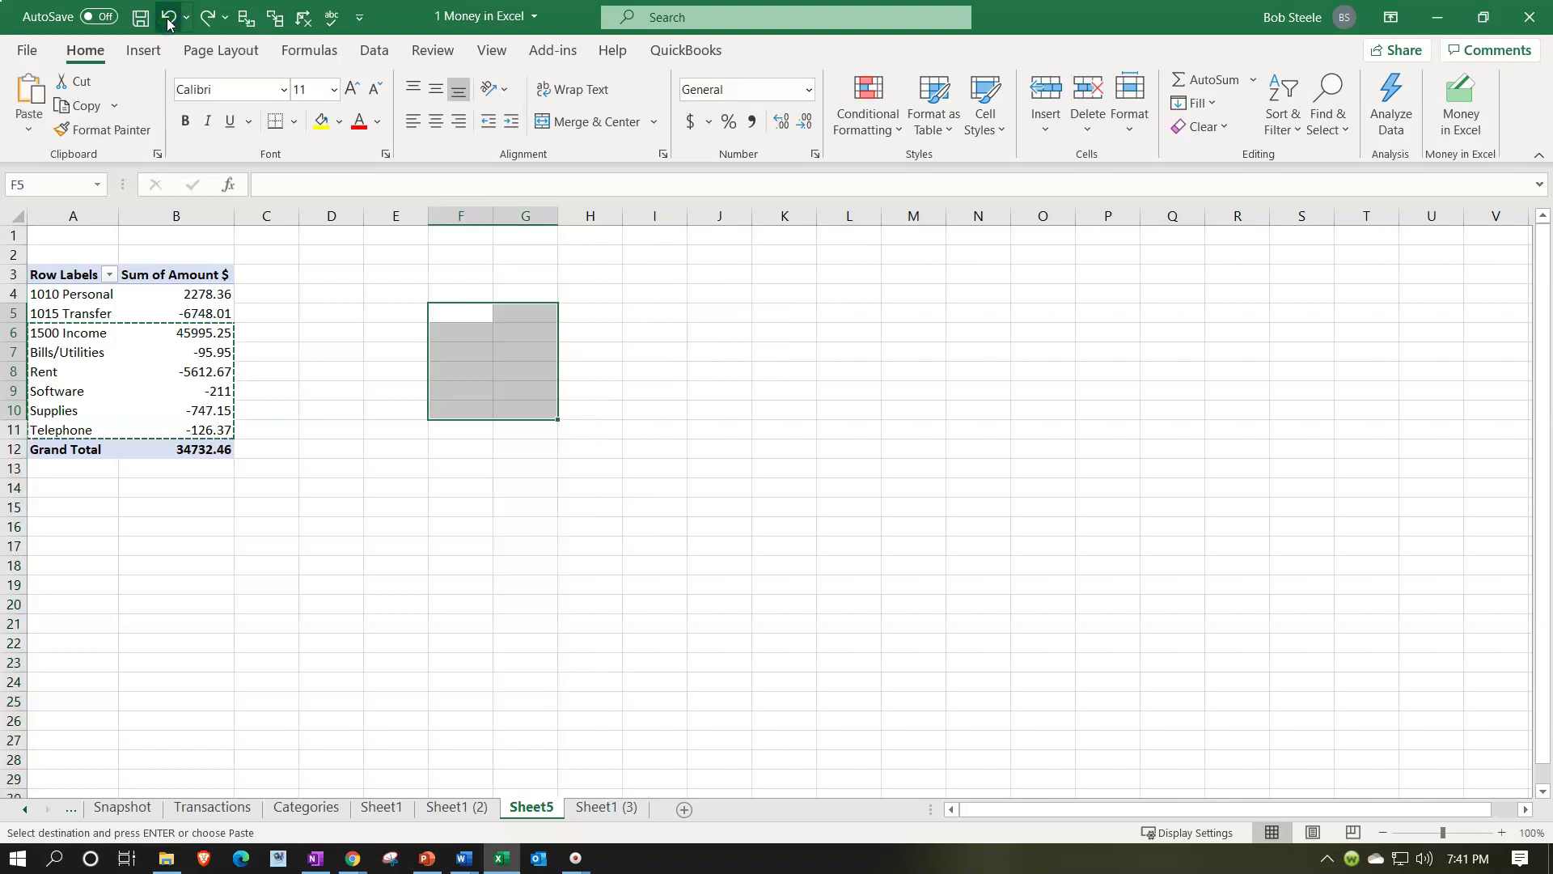
Filter the PivotTable's row labels to exclude 1010 Personal and 1015 Transfer, and clear the leftover copy selection
click(202, 299)
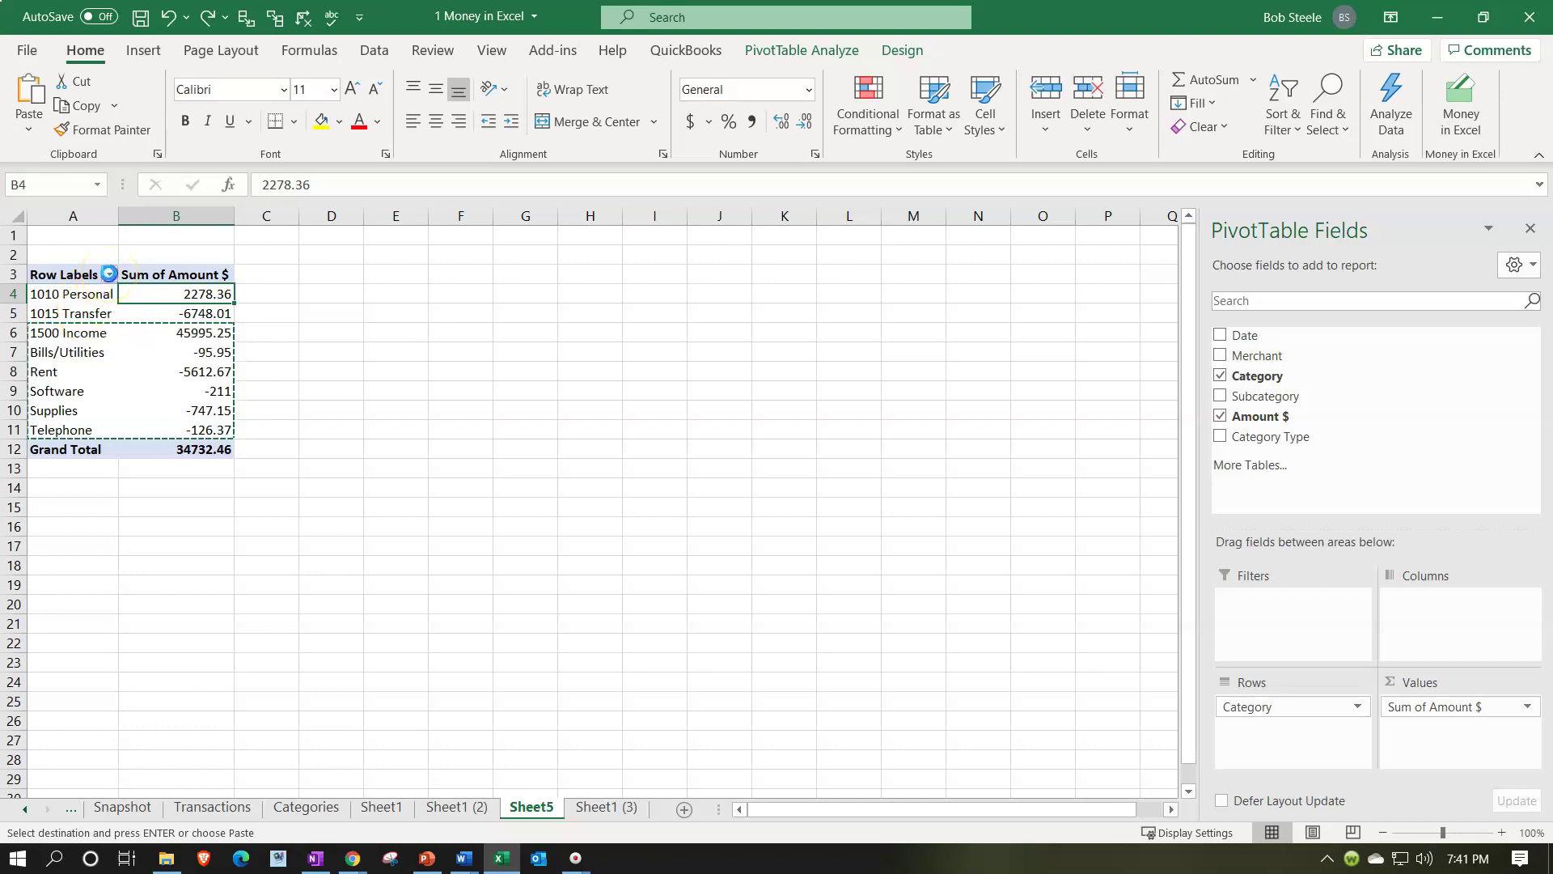
click(110, 276)
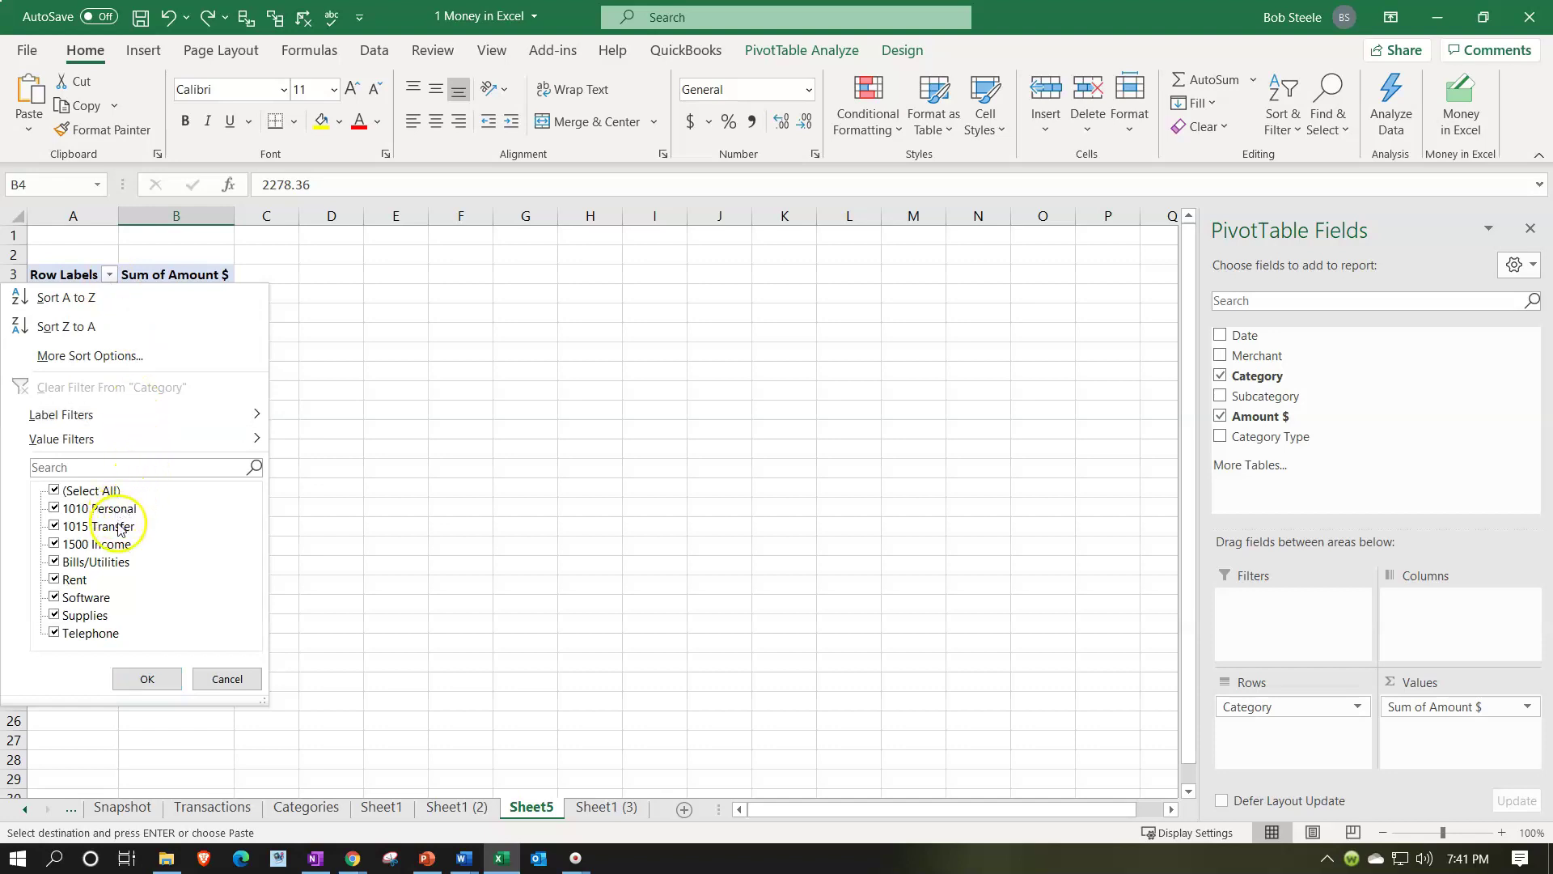
click(54, 508)
click(55, 526)
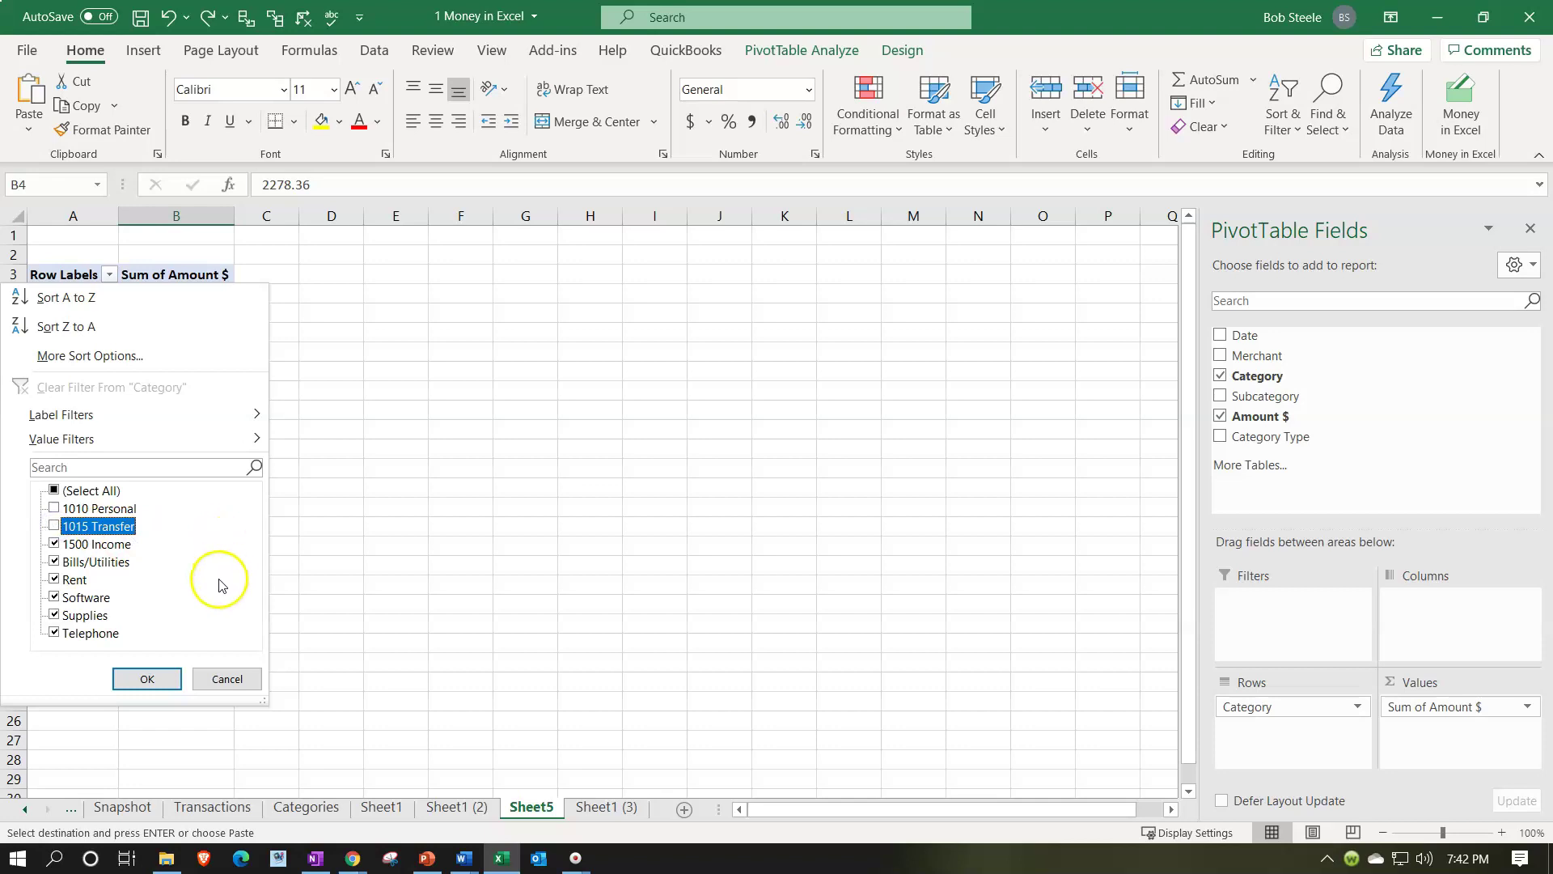
click(158, 679)
click(284, 545)
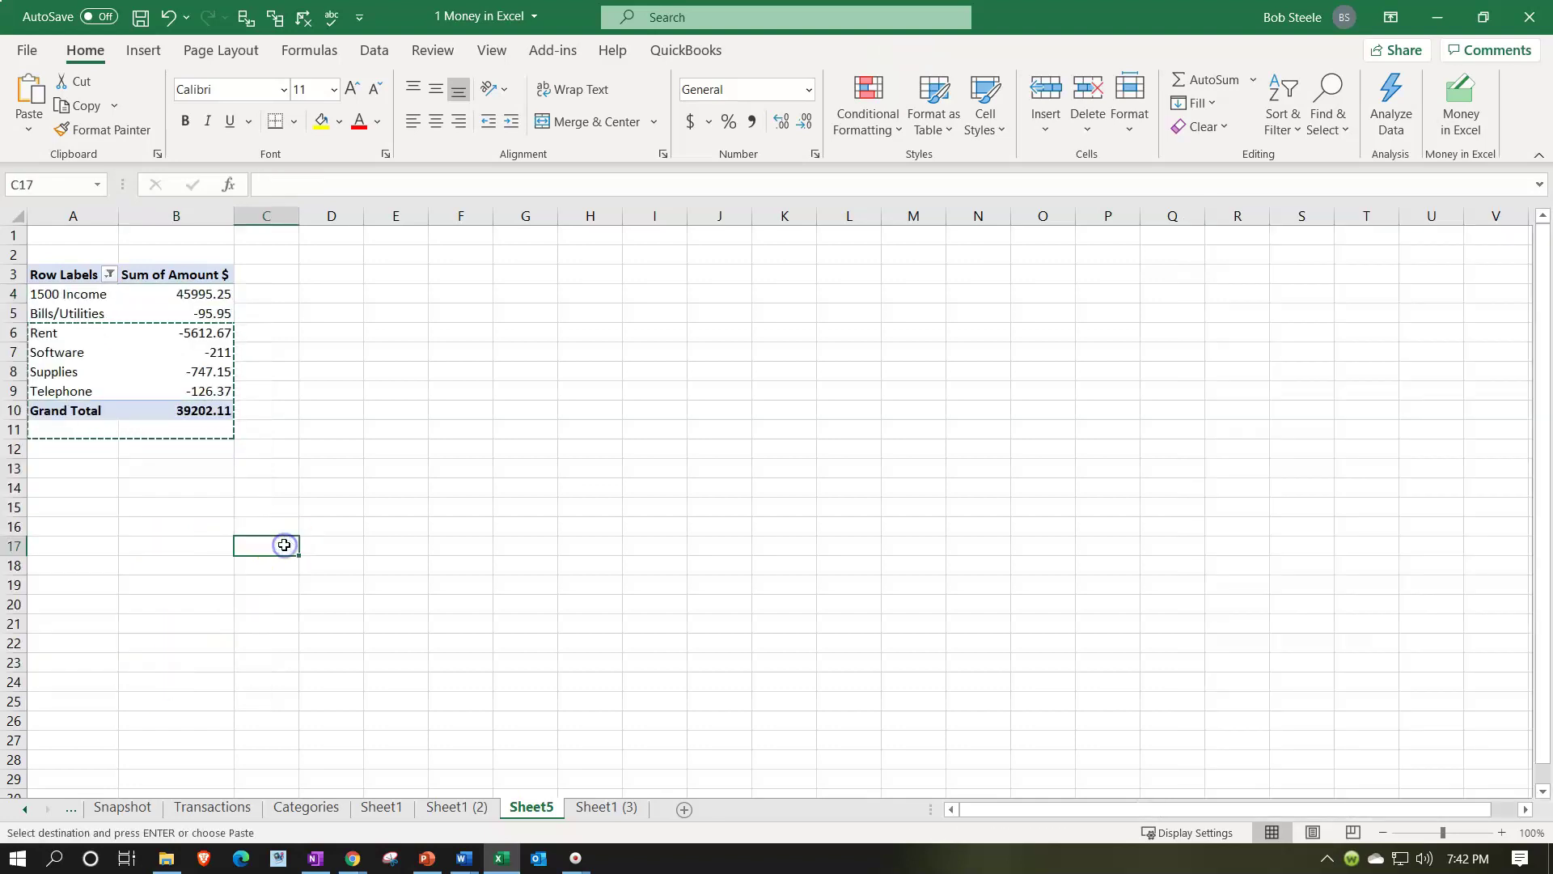
double_click(205, 483)
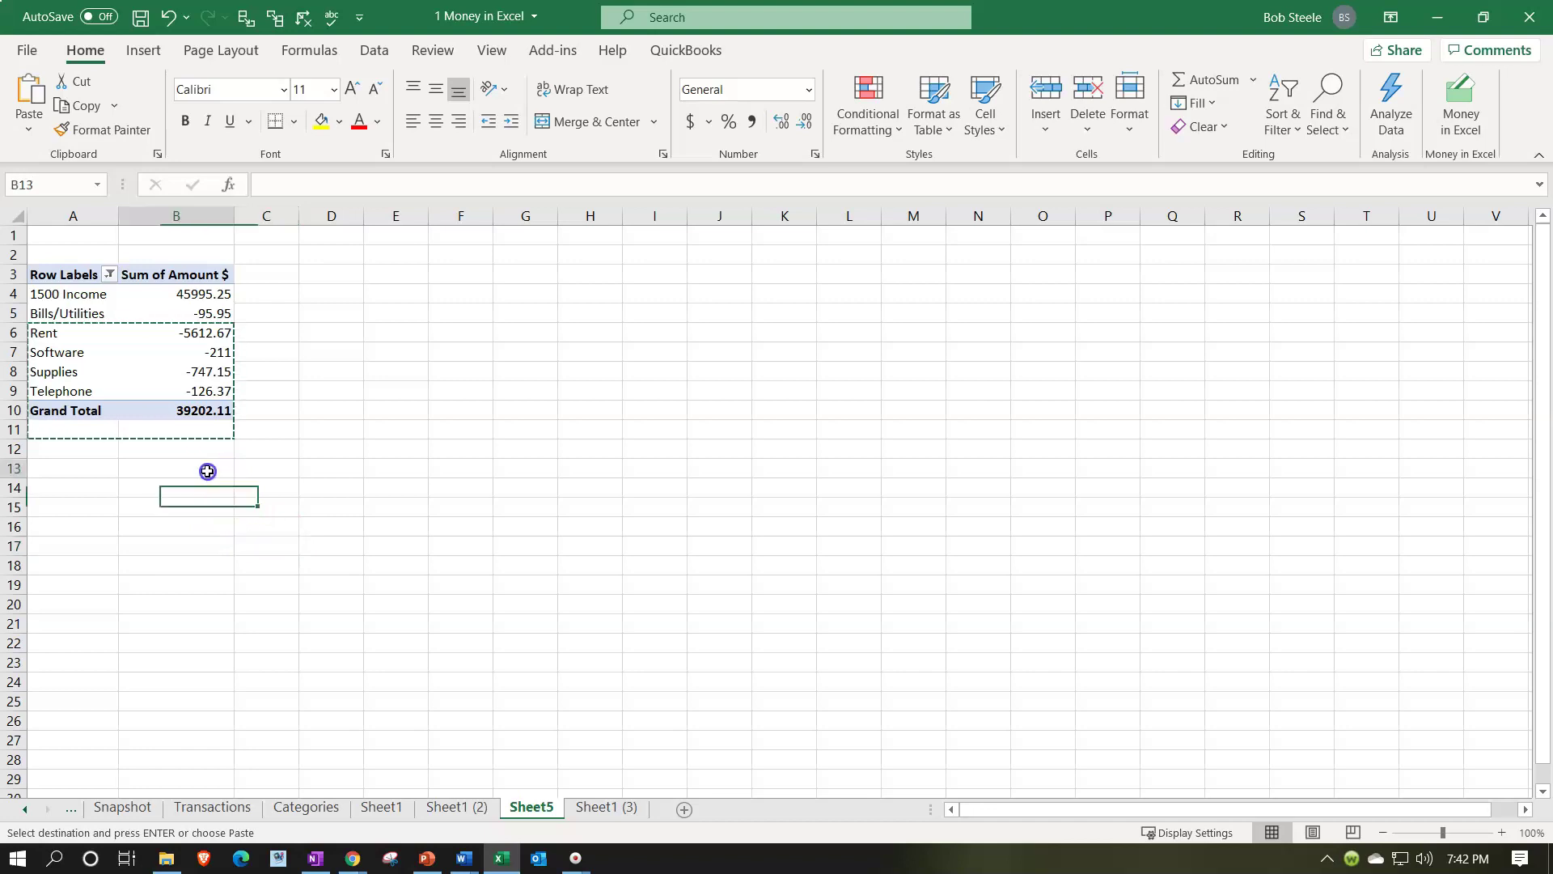
key(Escape)
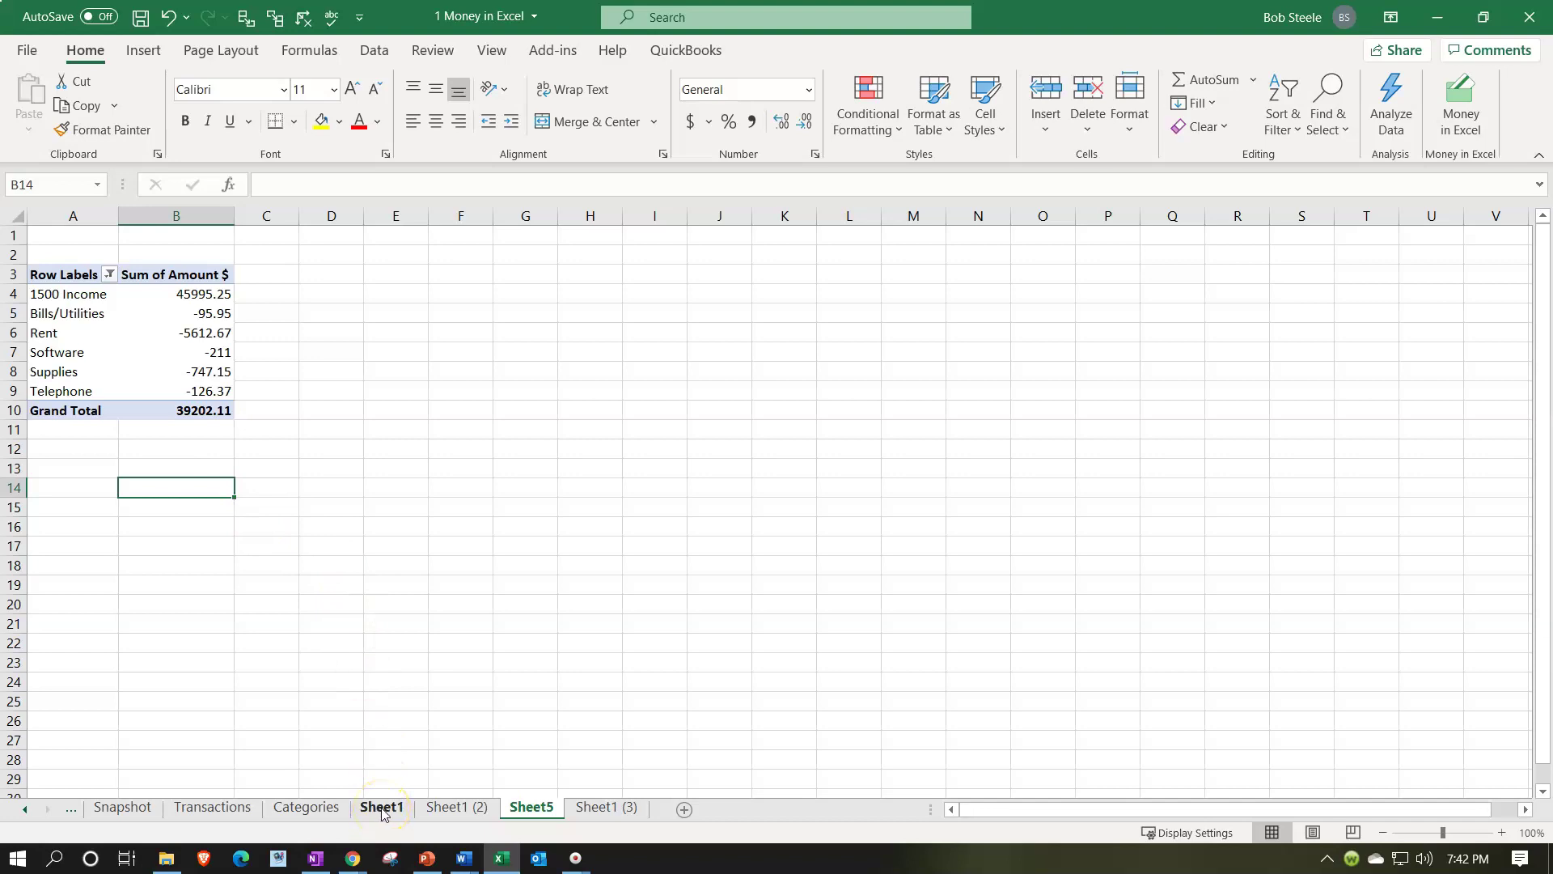
Add the Subcategory field to the PivotTable's rows beneath Category
click(402, 599)
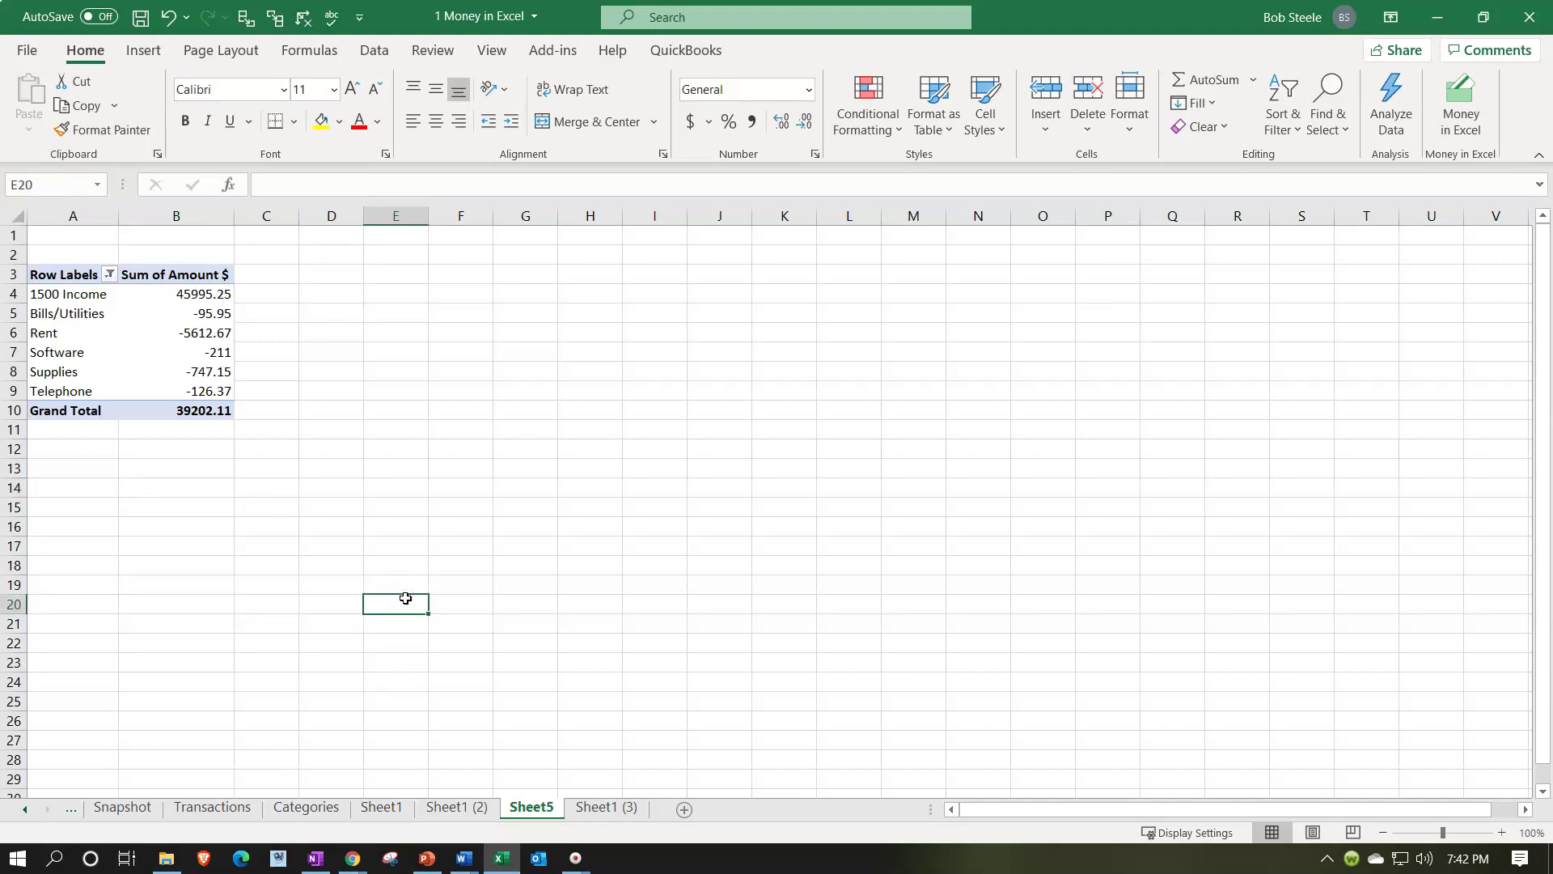
click(226, 412)
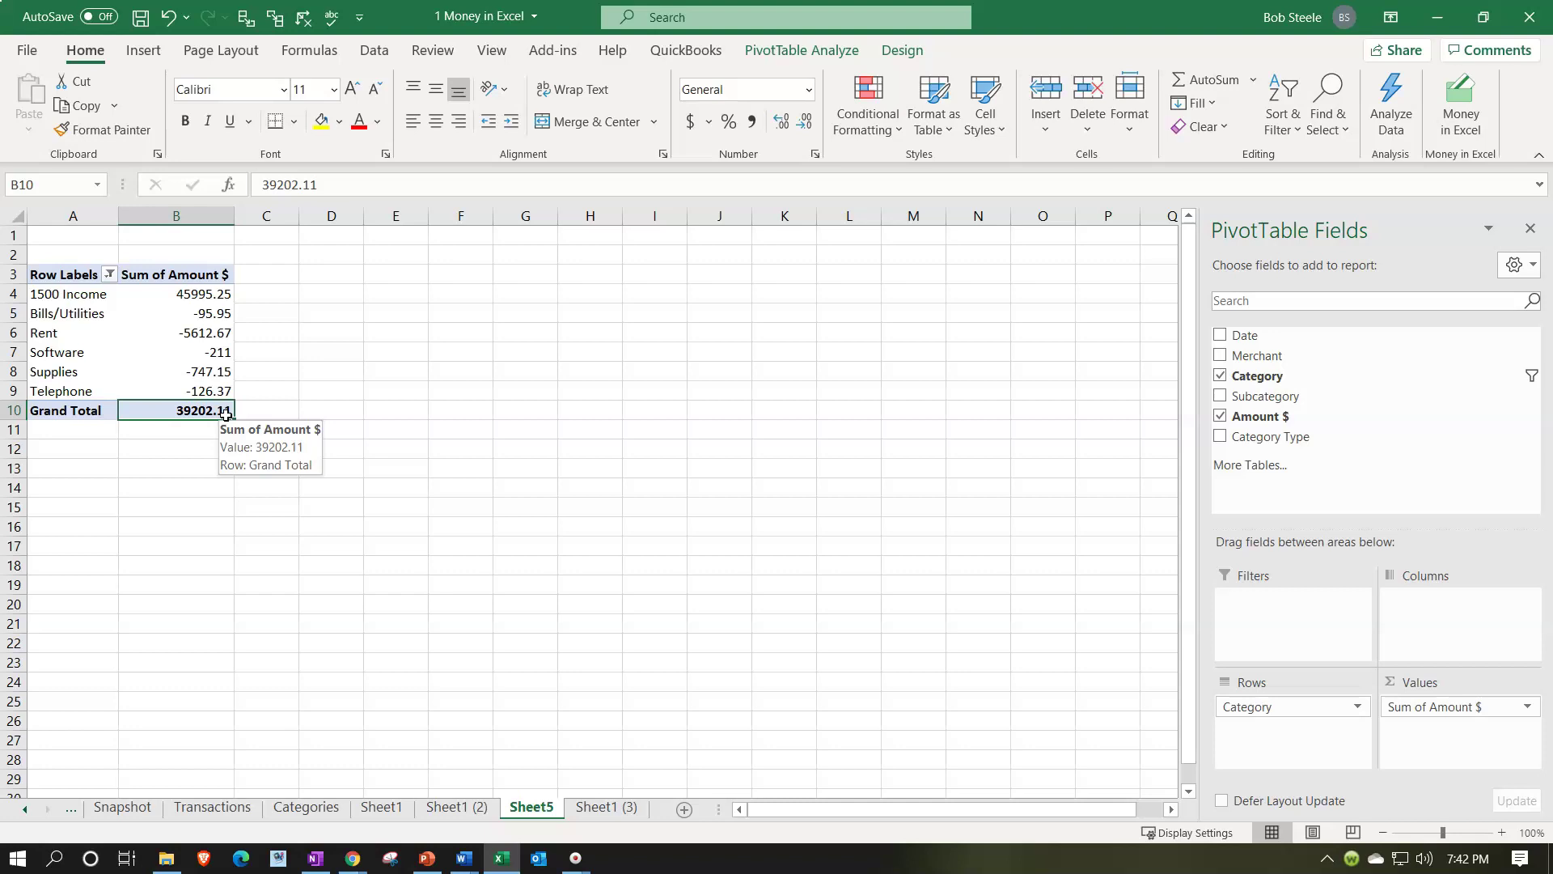
click(207, 414)
click(186, 422)
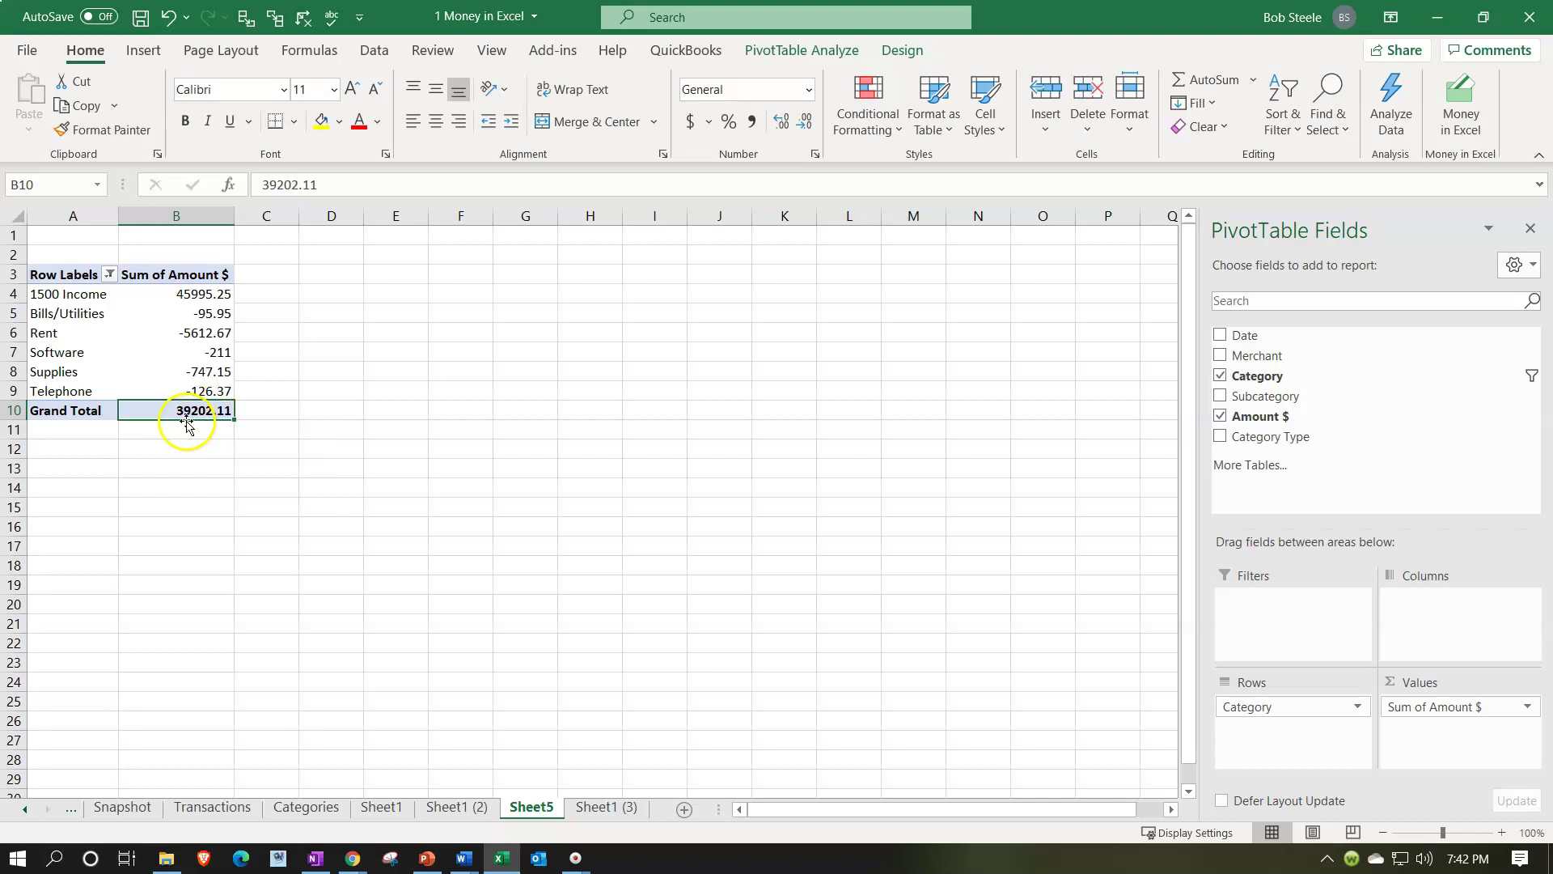
click(1221, 396)
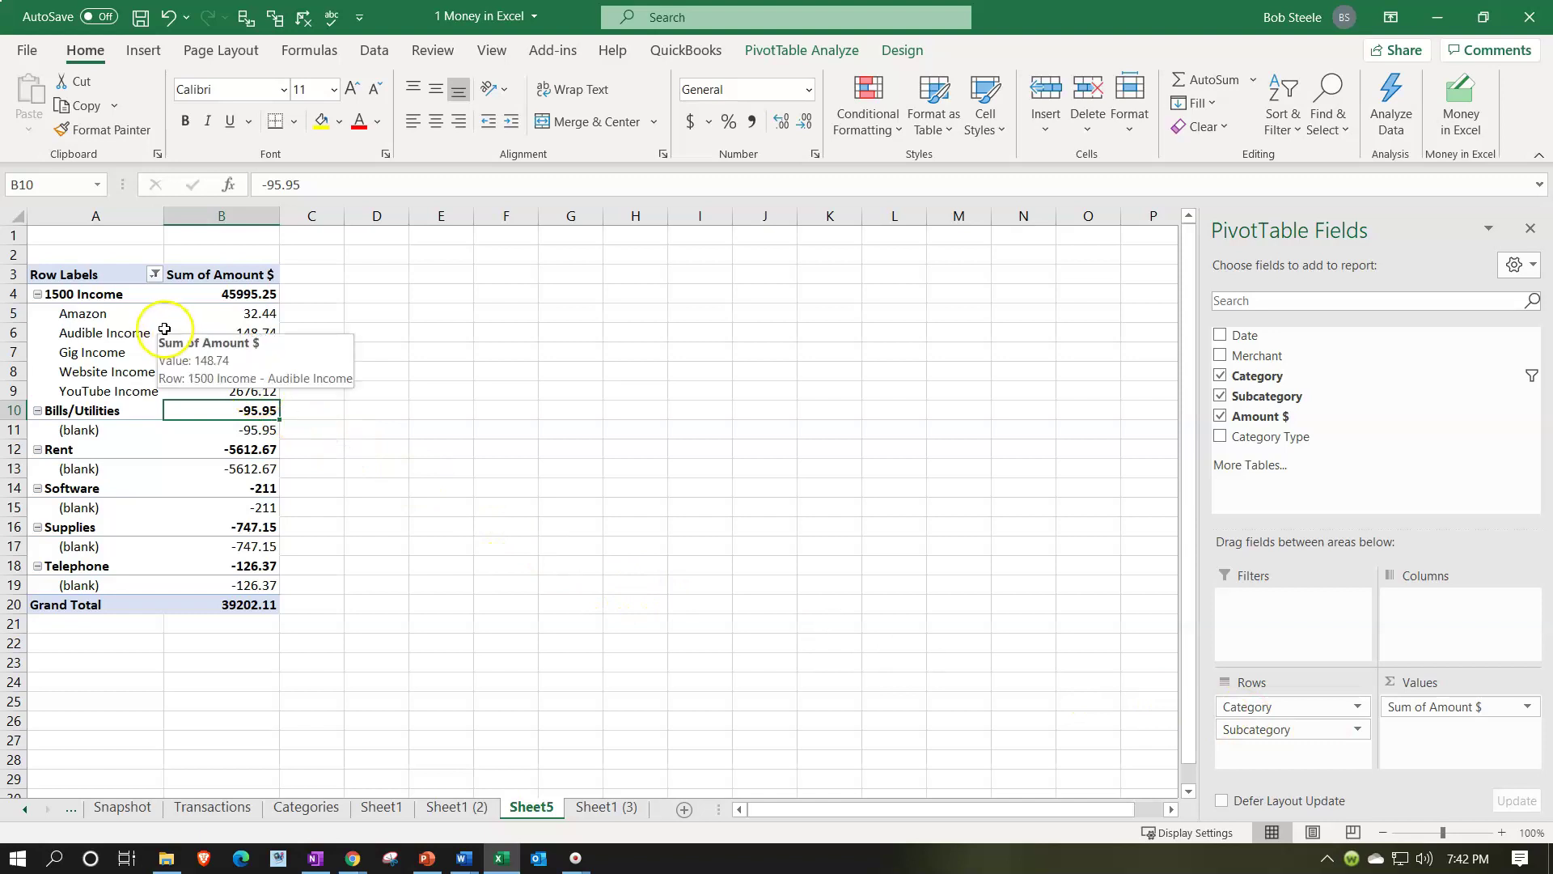
Collapse and re-expand the 1500 Income and Bills/Utilities groups to examine their subcategory breakdown
mouse_move(240, 291)
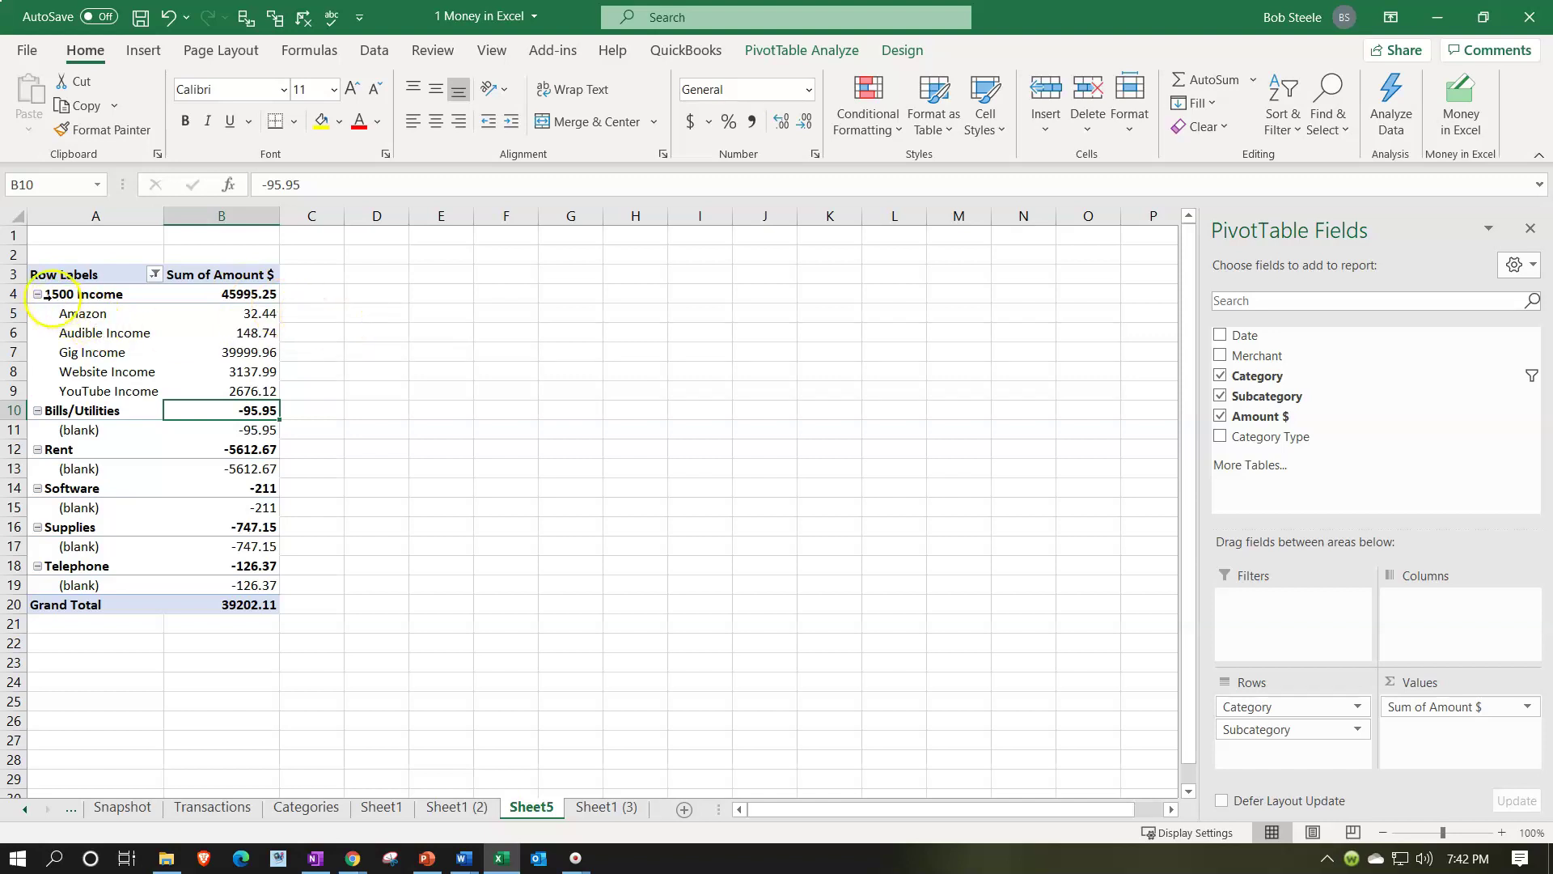
click(37, 294)
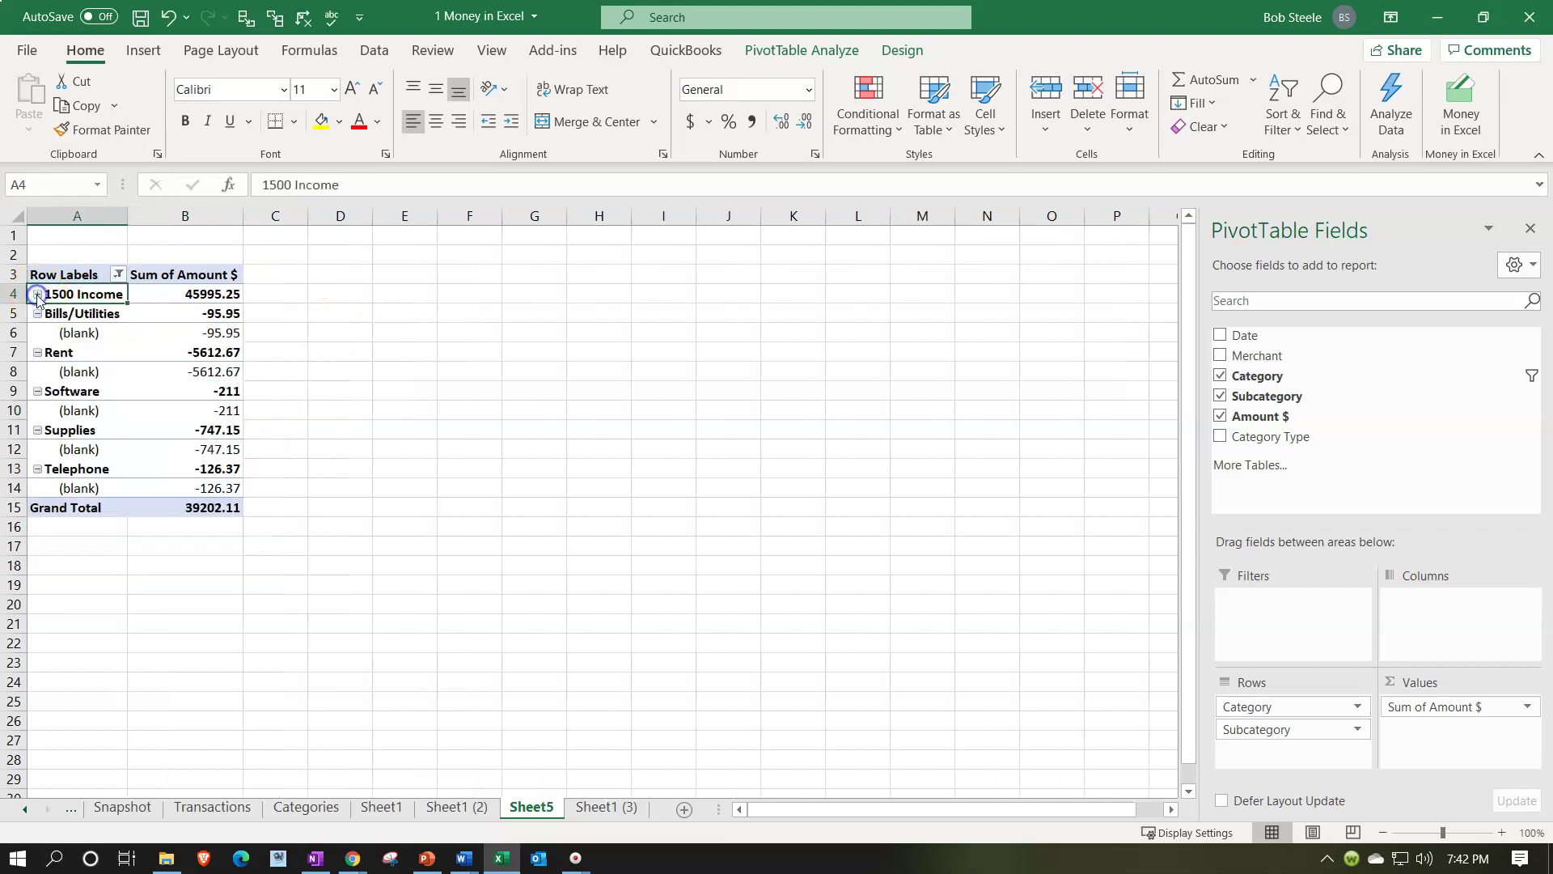
click(37, 294)
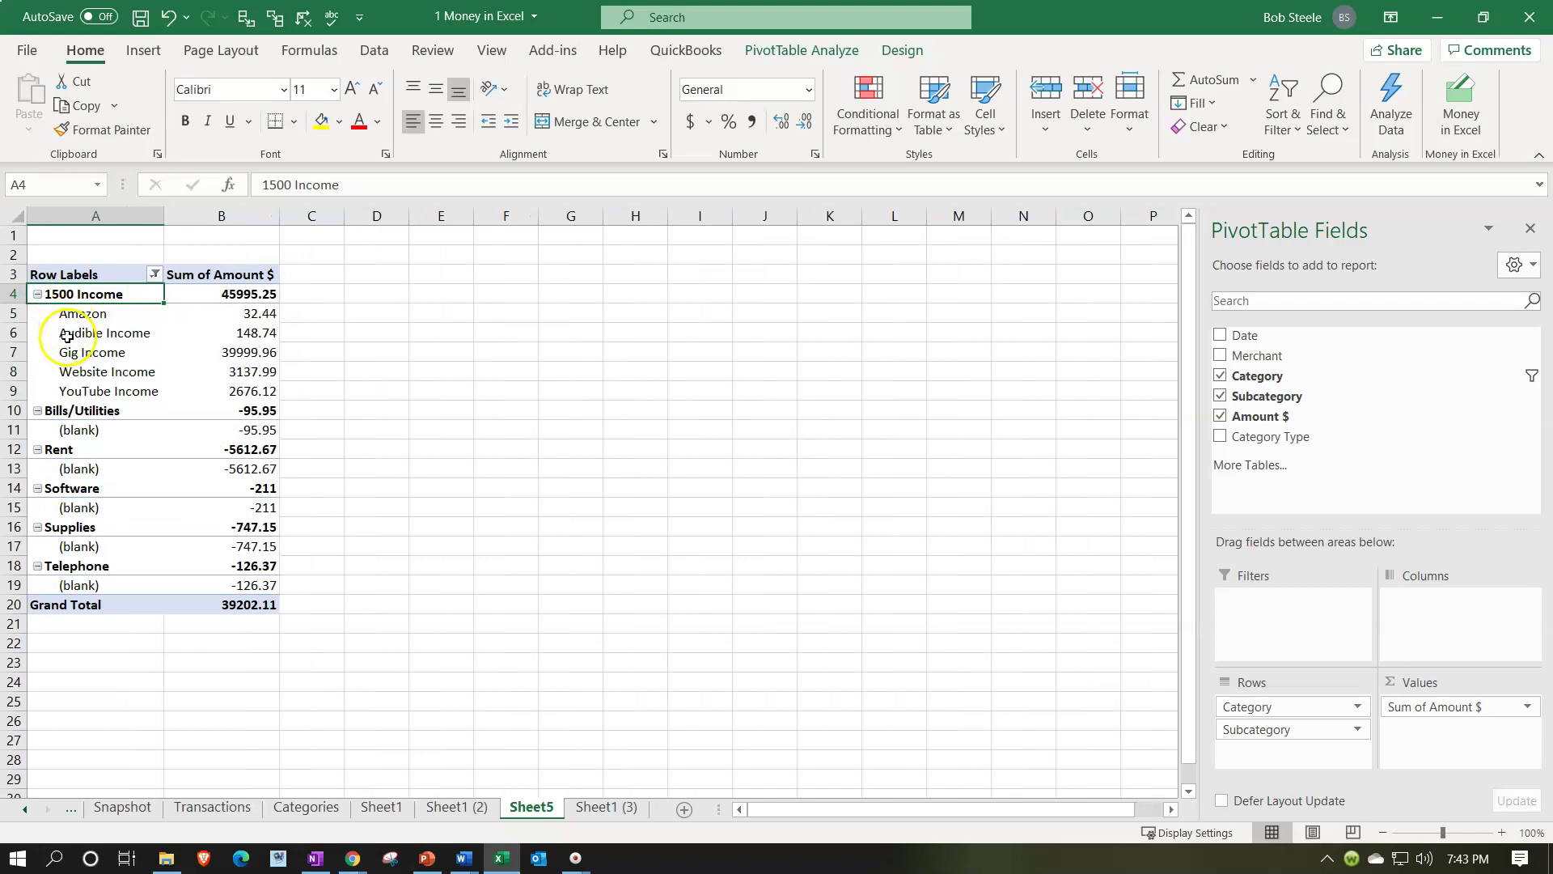
click(37, 410)
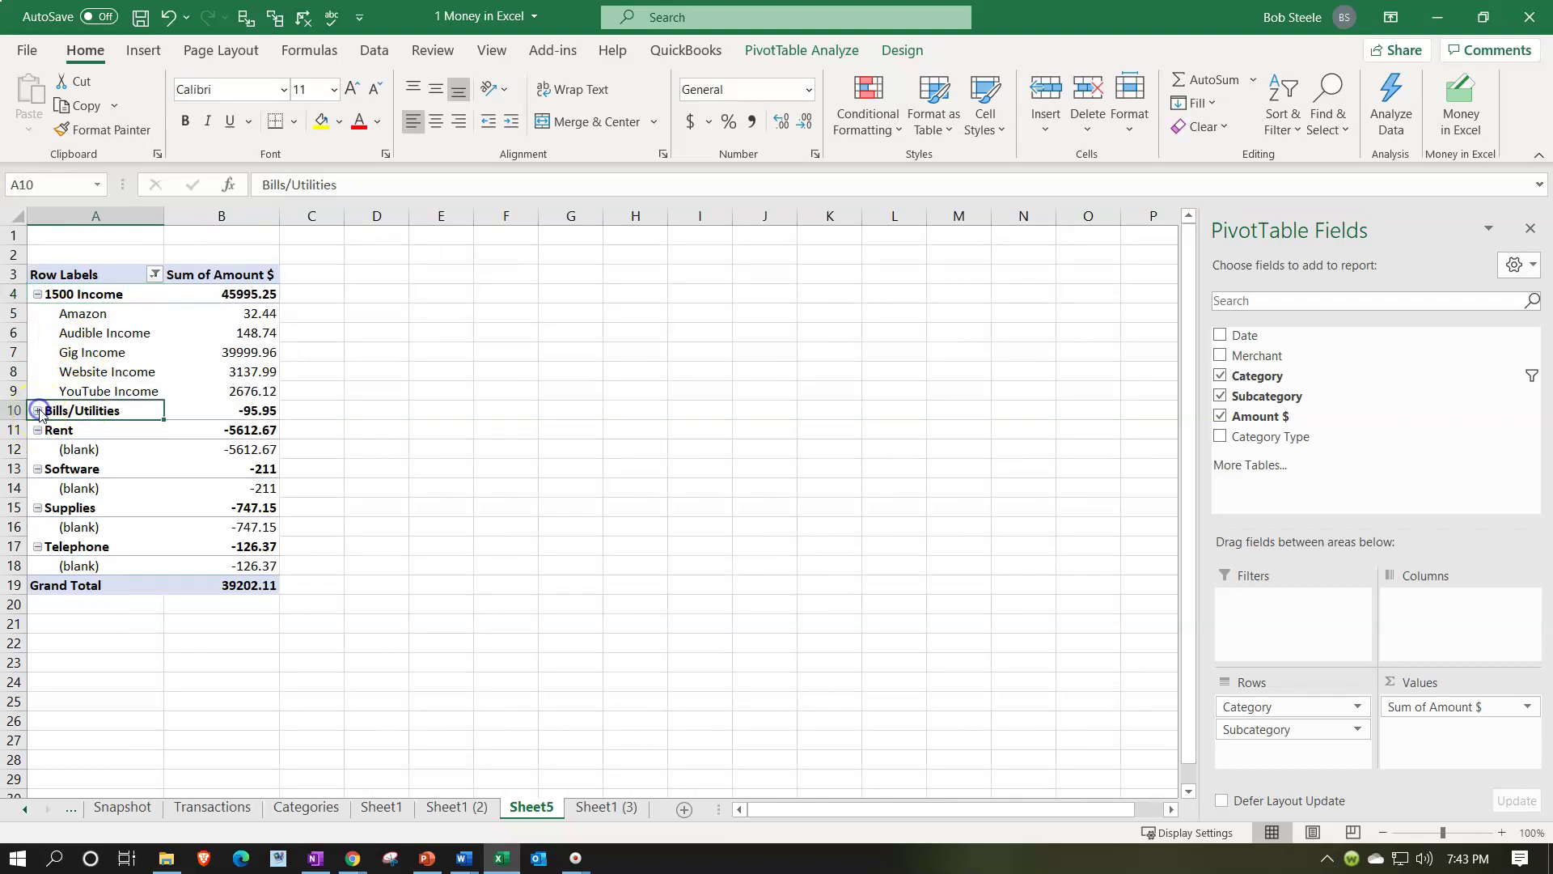
click(37, 411)
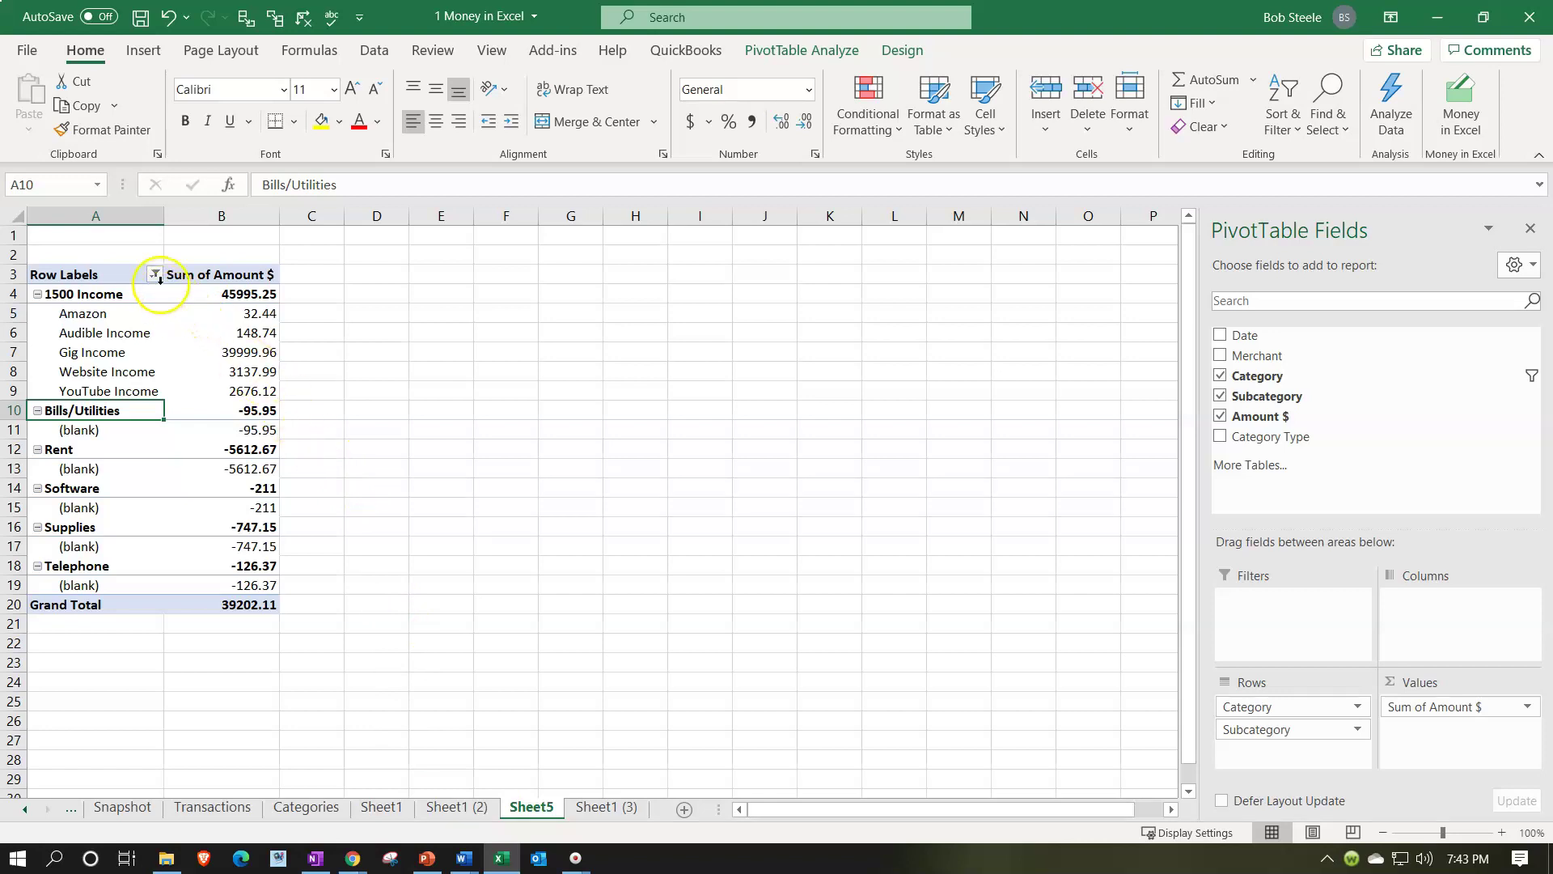
Change the PivotTable's Category filter to include only 1010 Personal
click(154, 276)
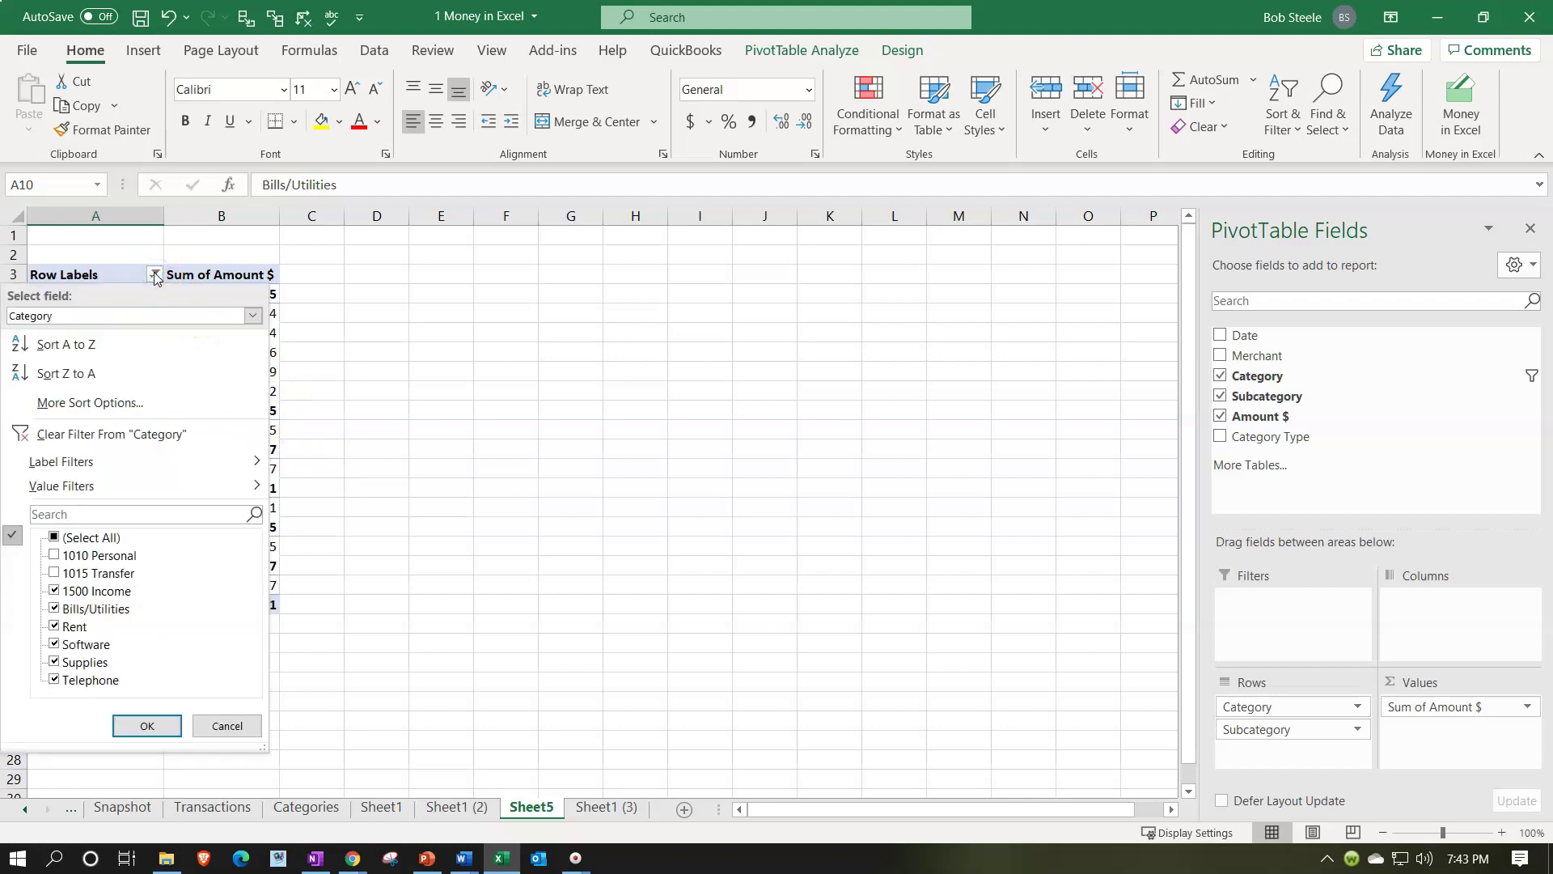
click(54, 591)
click(55, 609)
click(54, 627)
click(54, 644)
click(55, 662)
click(55, 681)
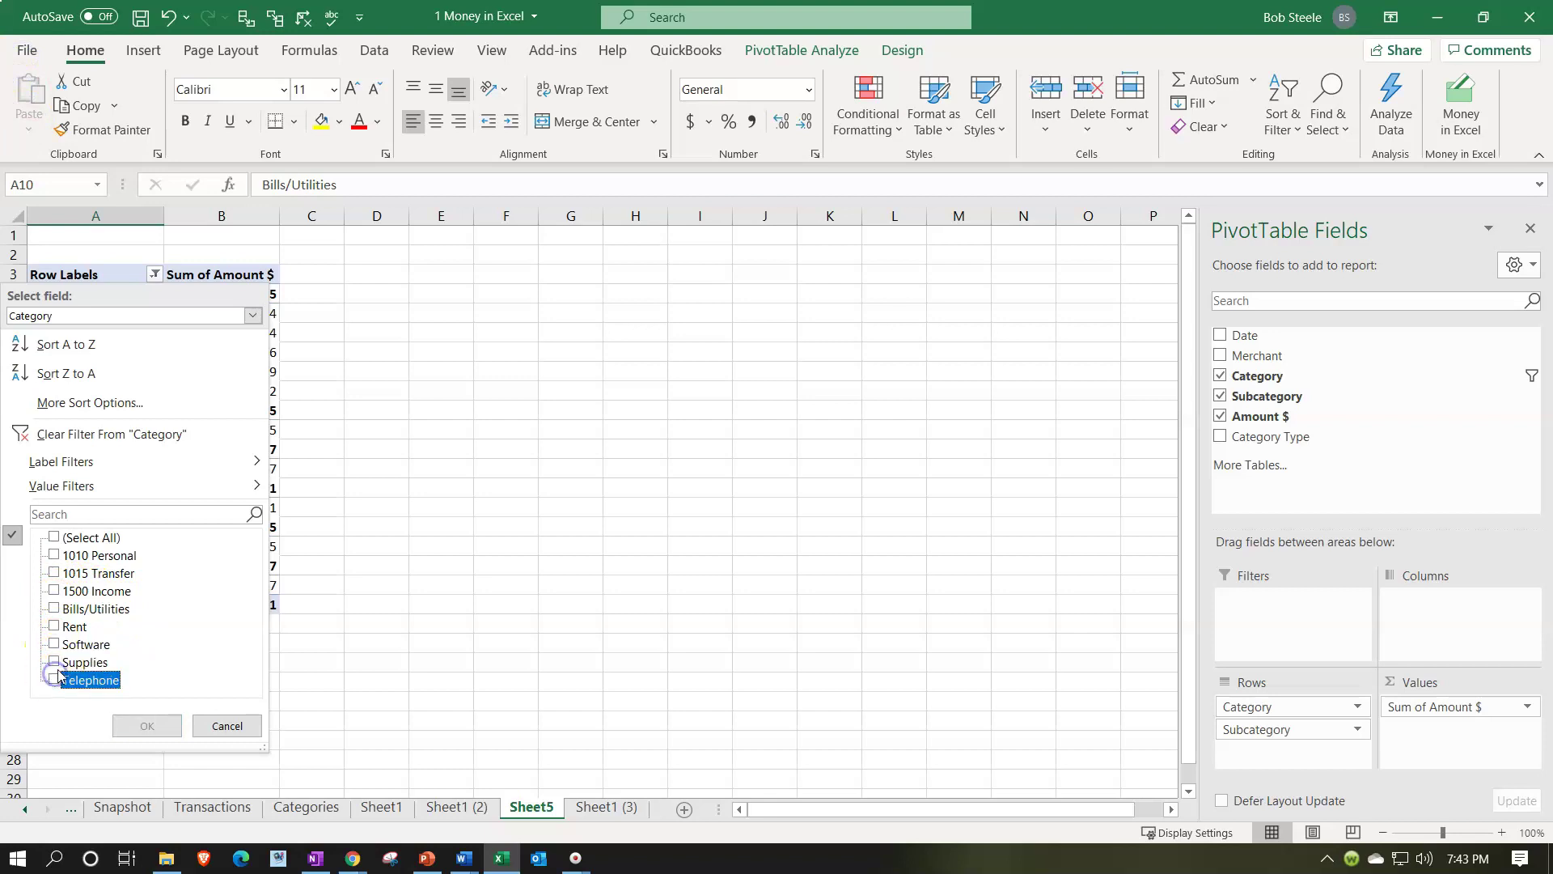
click(55, 556)
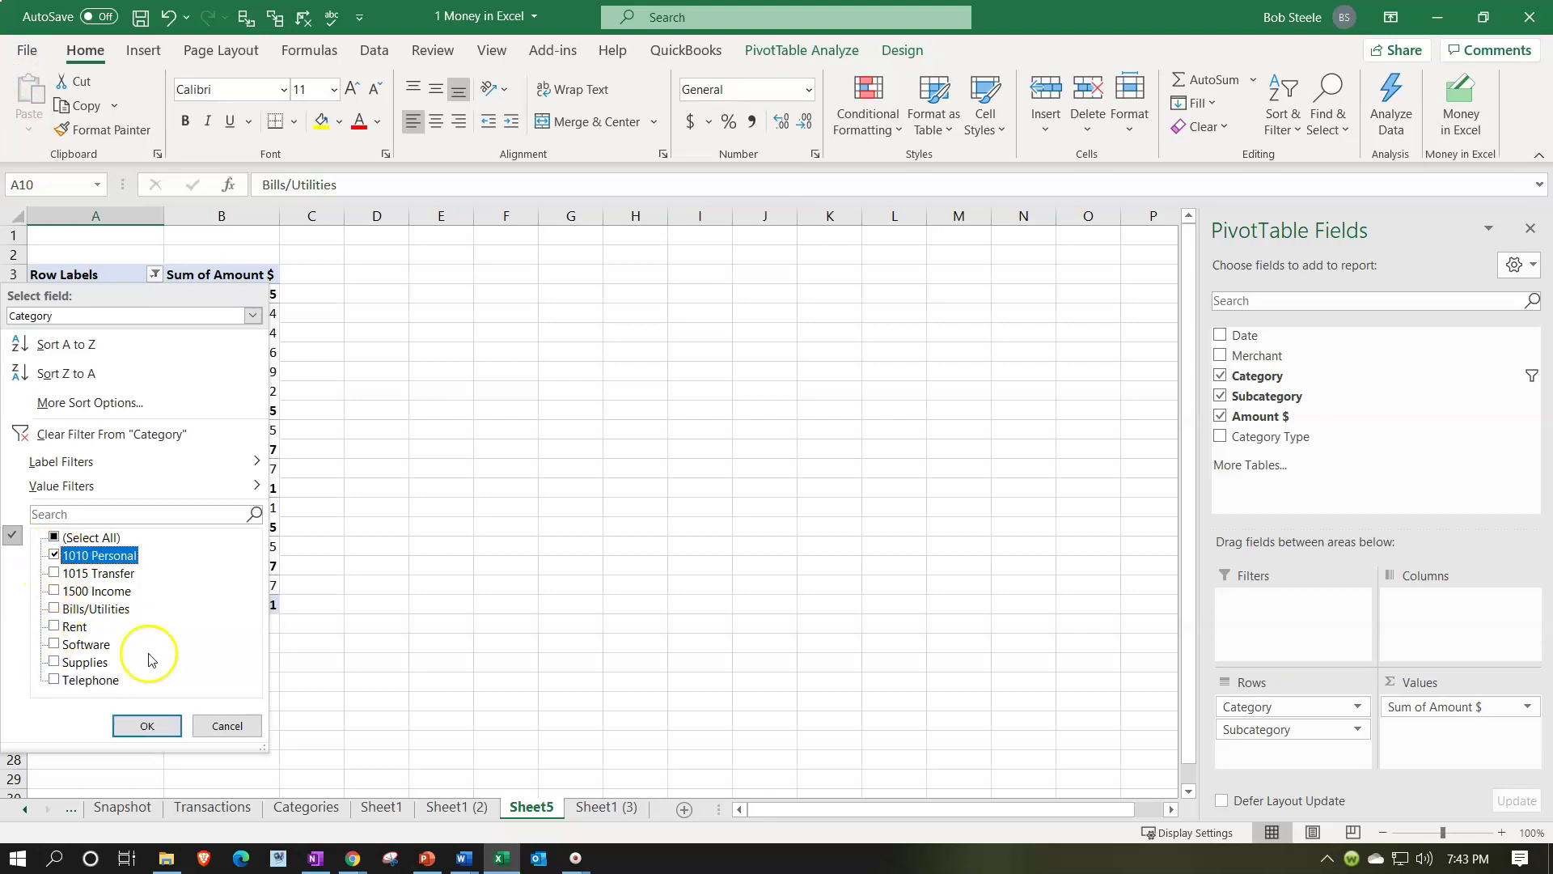
click(148, 726)
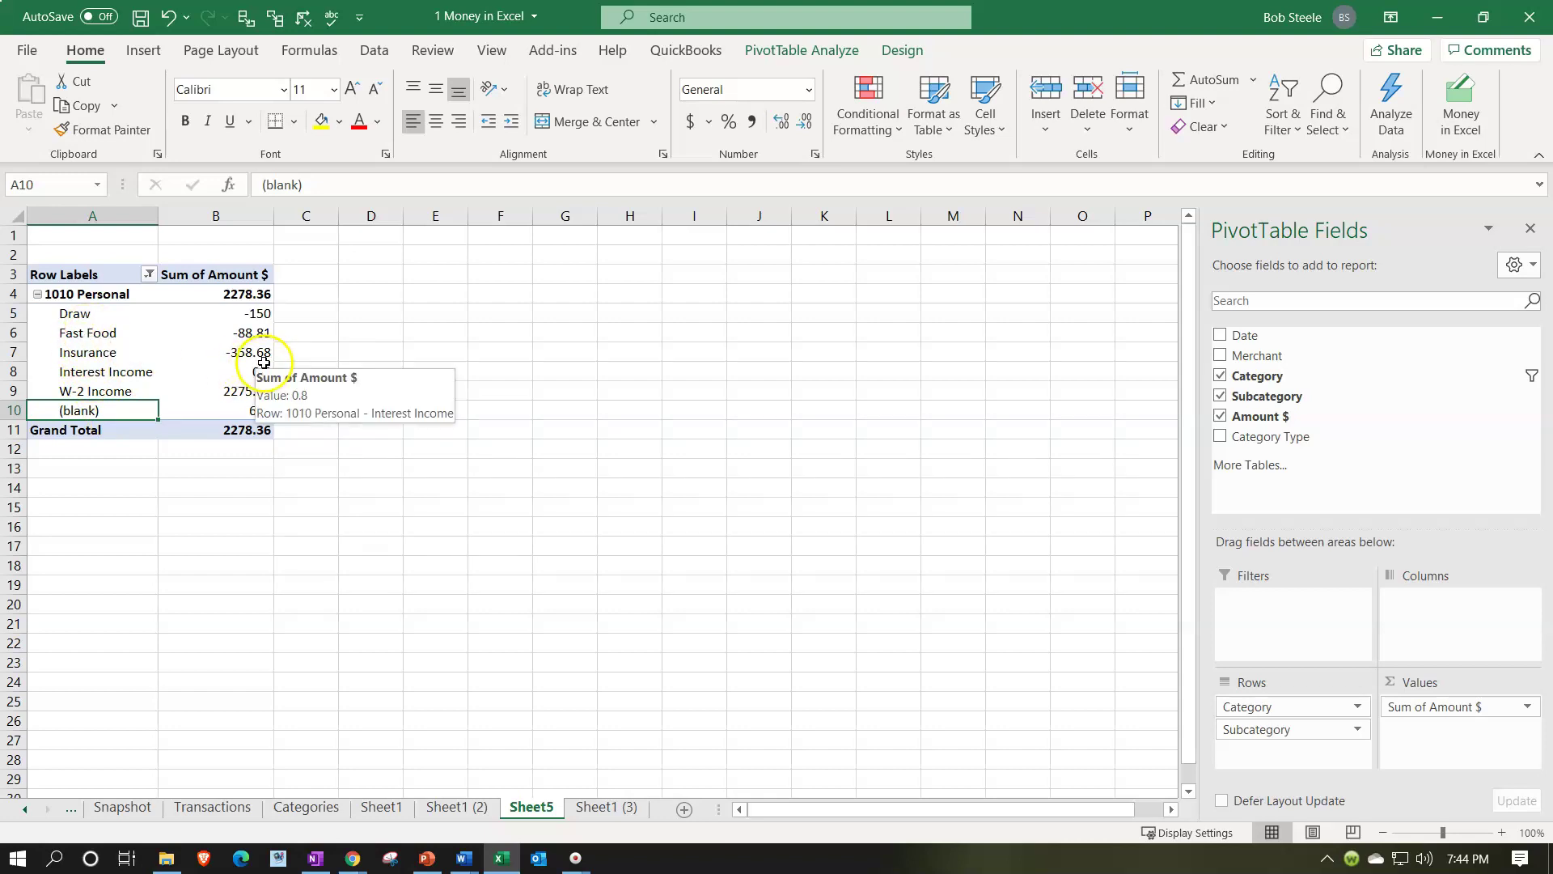
Examine the subcategory amounts under 1010 Personal, from Fast Food through W-2 Income
click(125, 334)
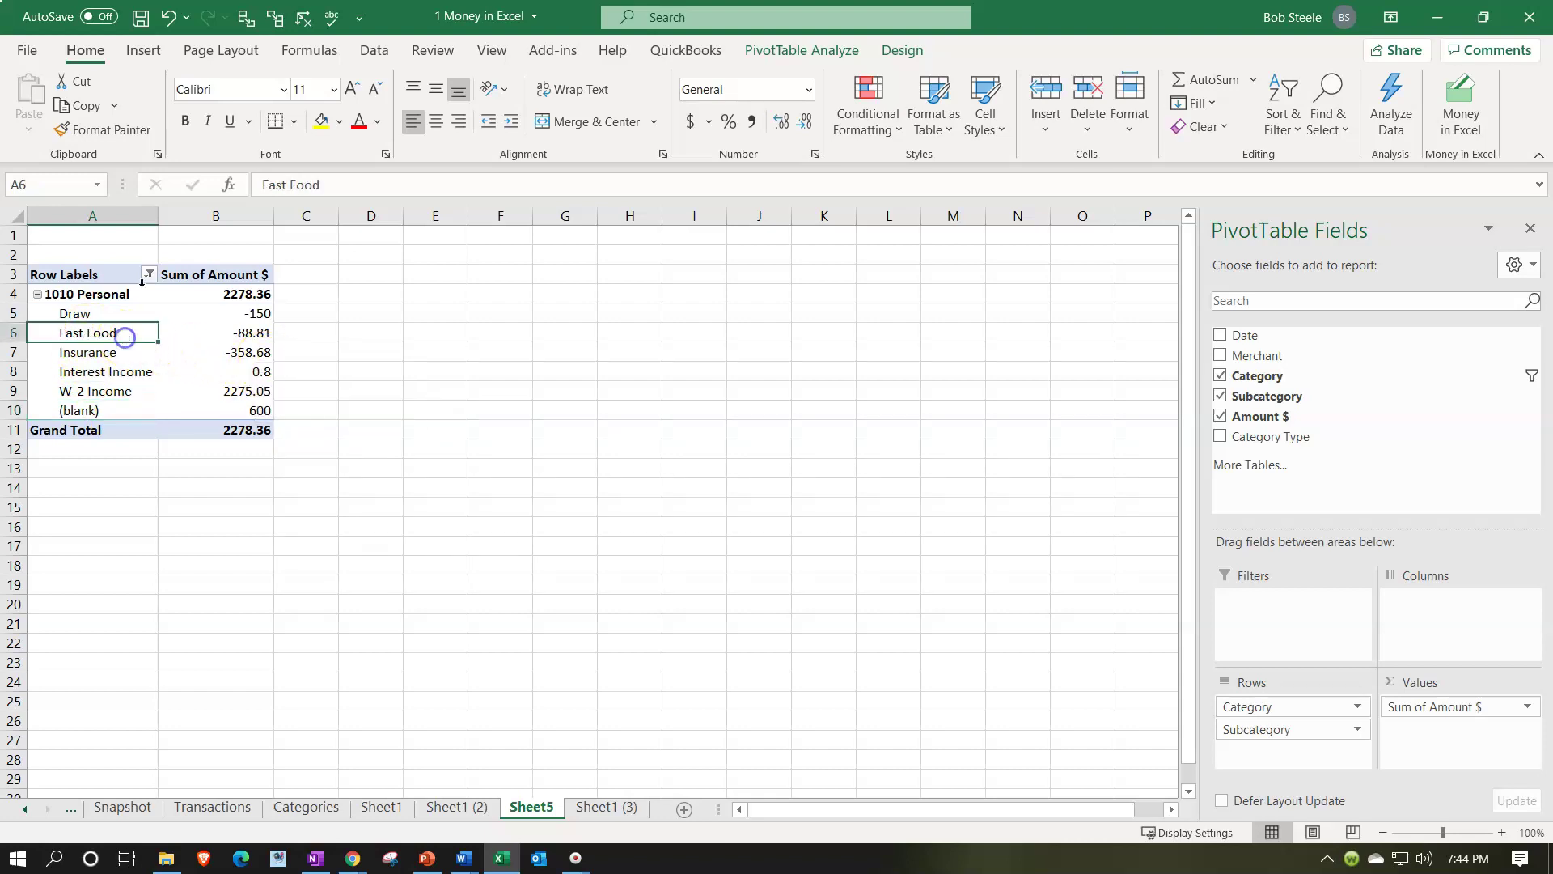
key(Down)
key(Down)
key(Down)
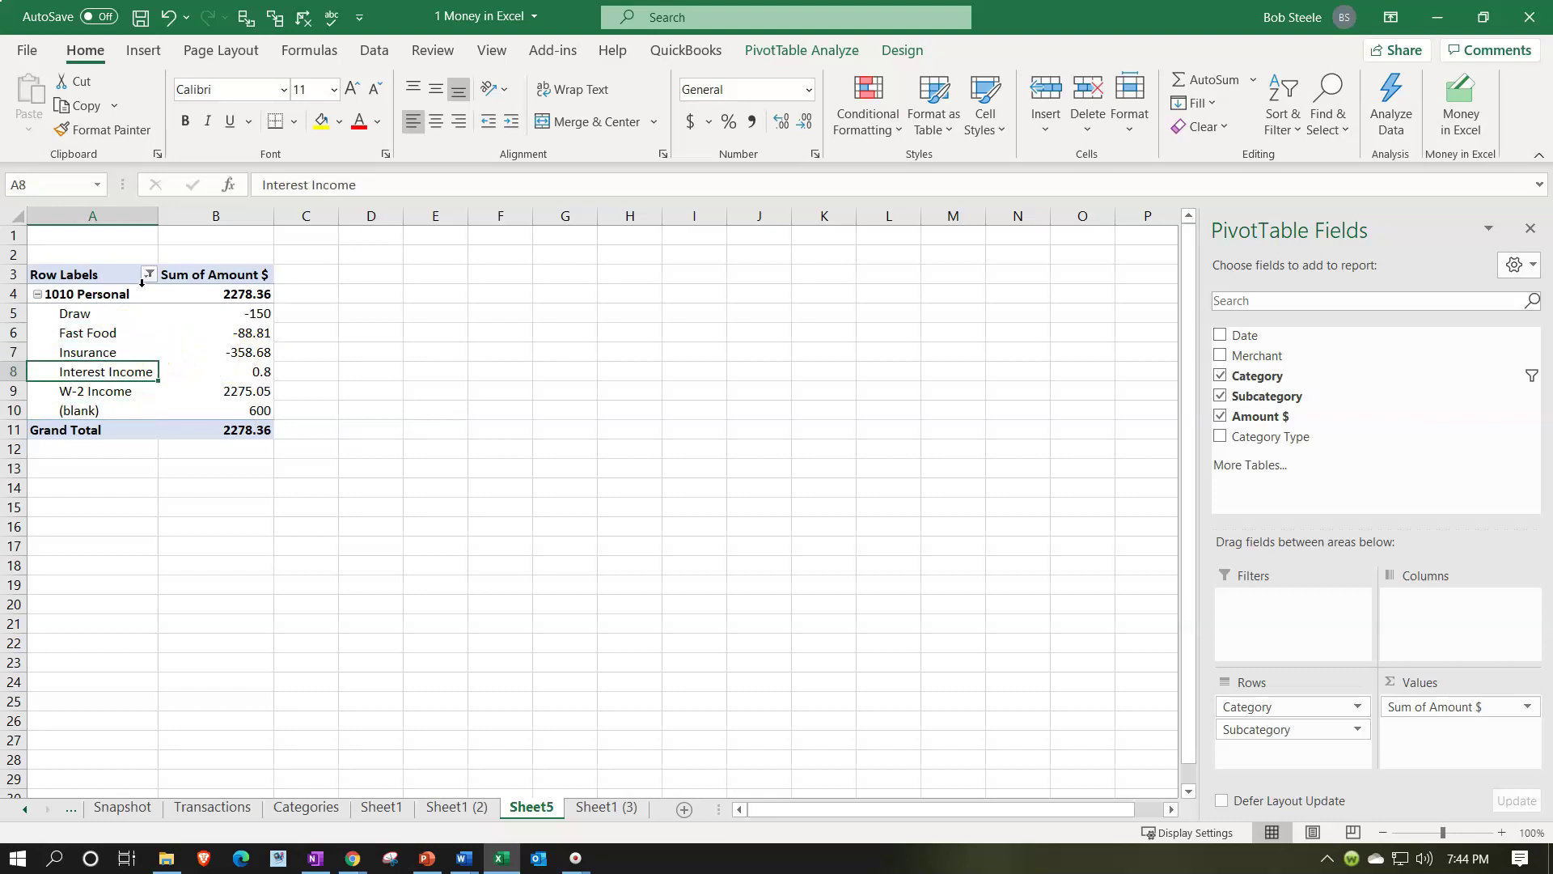
key(Right)
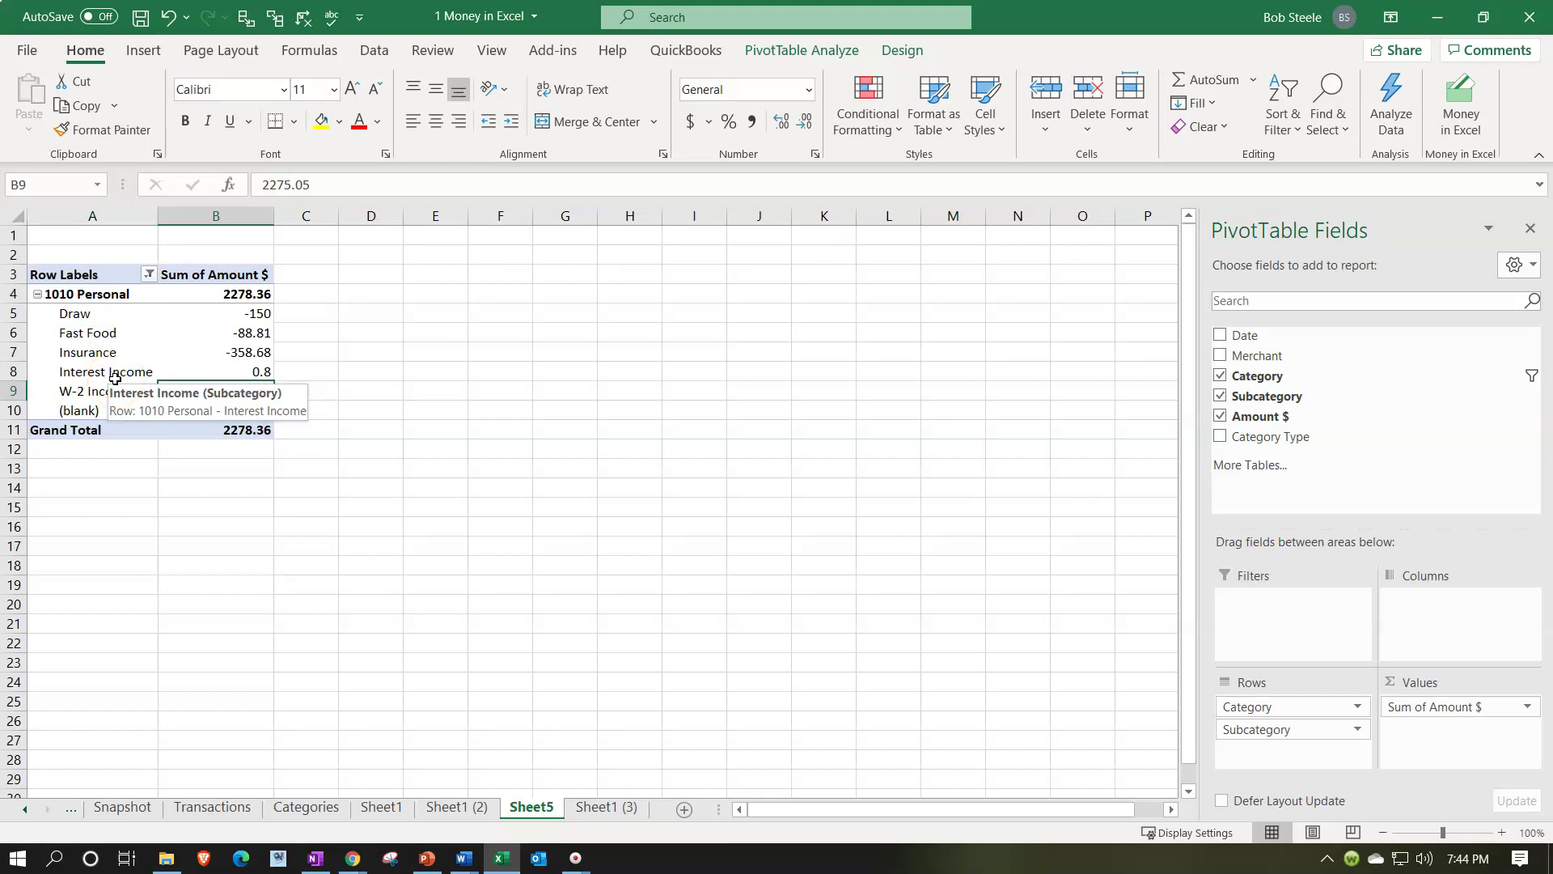
ctrl+scroll(196, 565, up, 3)
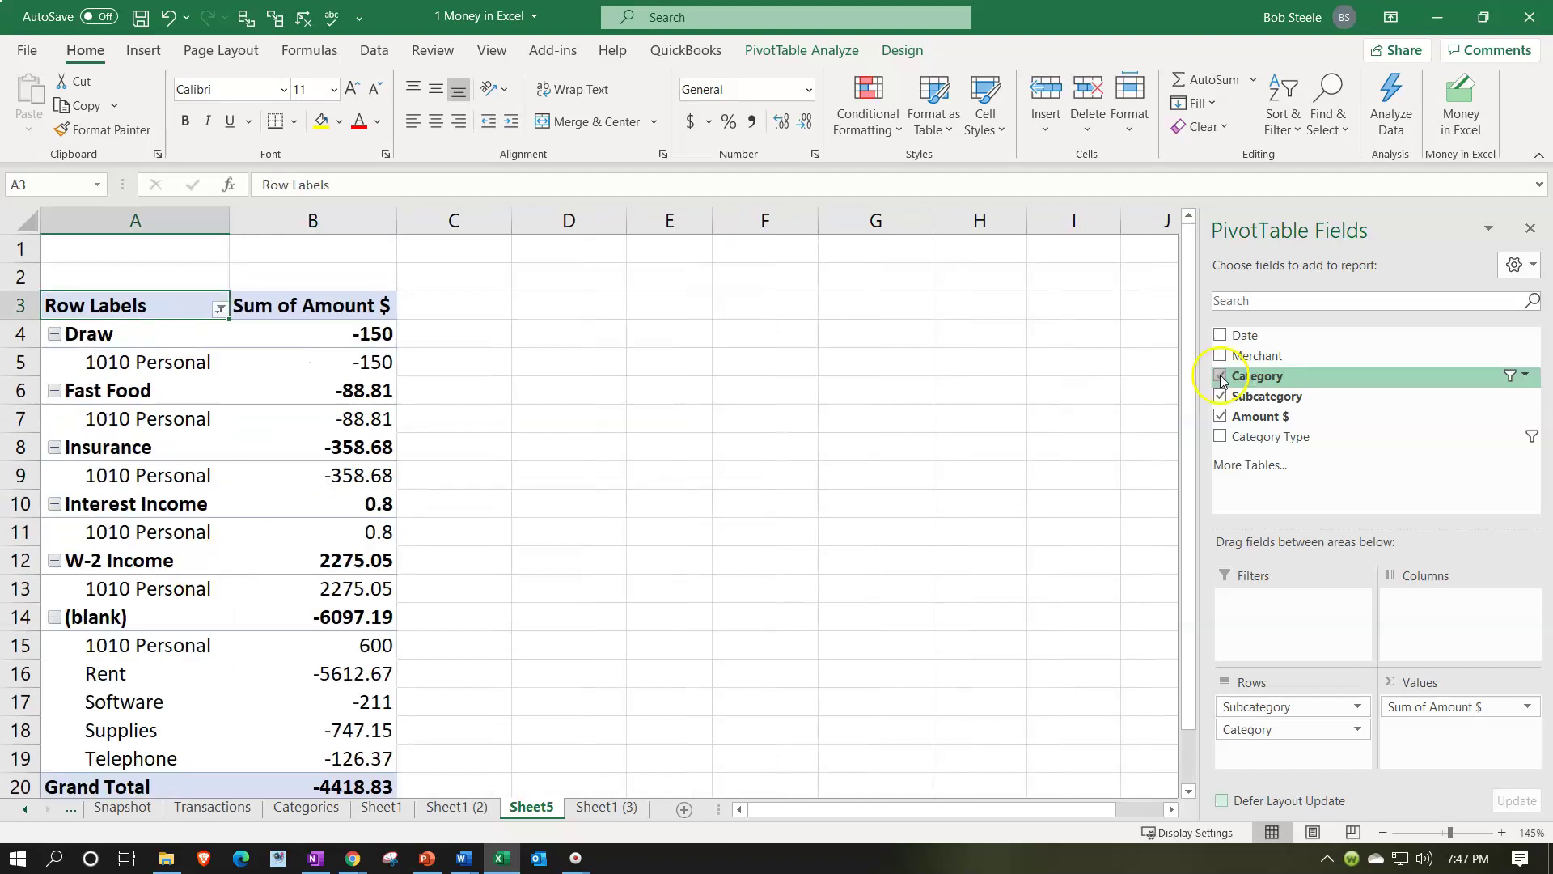
Clear all fields from the PivotTable and rebuild it with Category as rows and Amount $ as summed values
click(1220, 375)
click(1219, 395)
click(1220, 416)
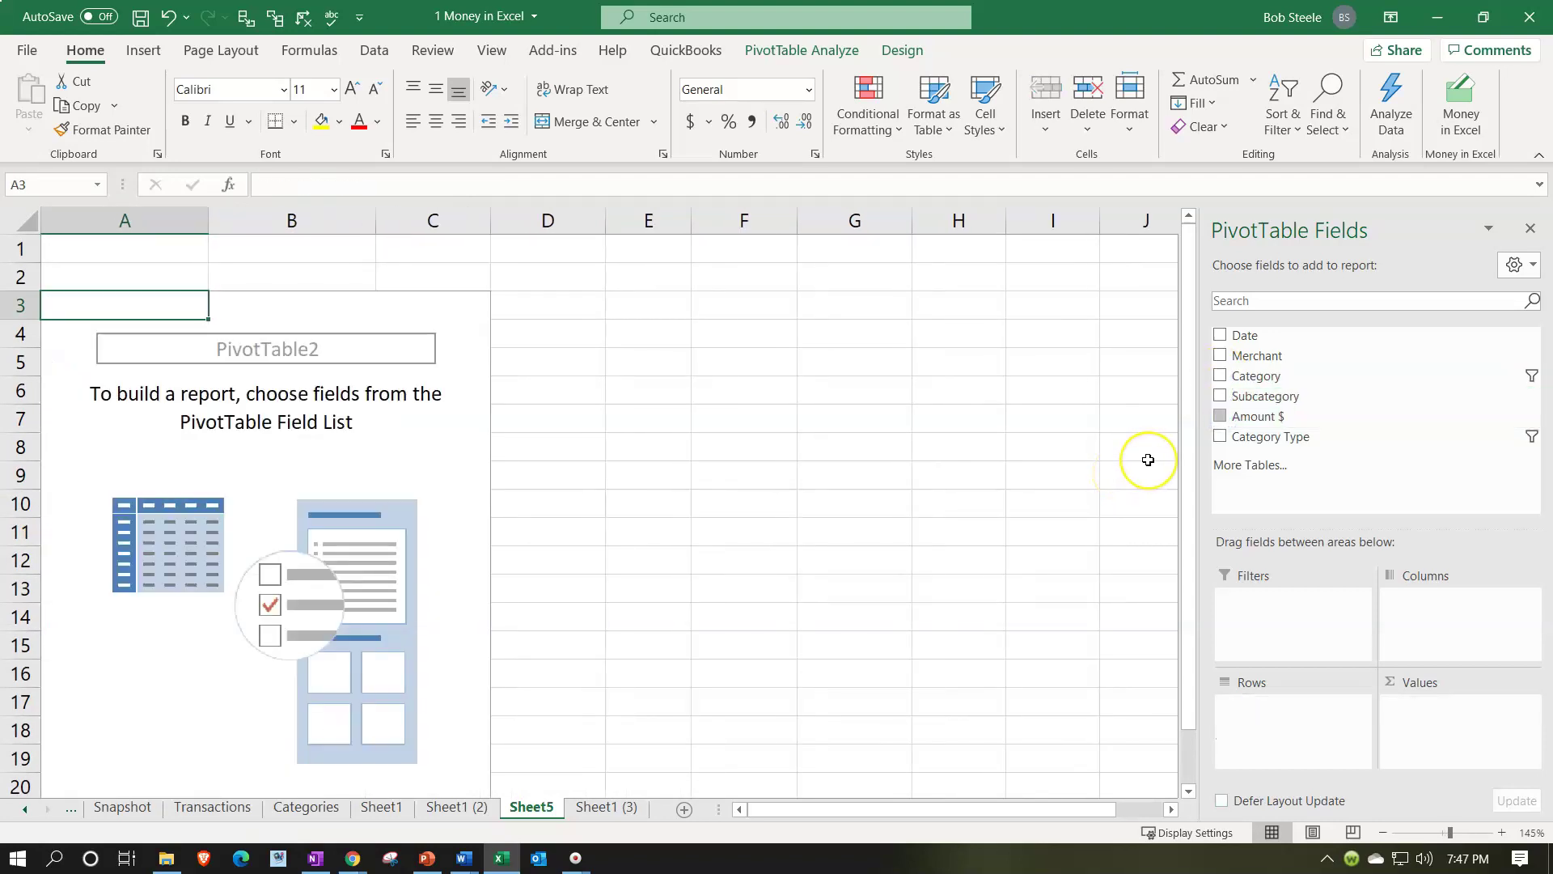
click(1220, 375)
click(1223, 416)
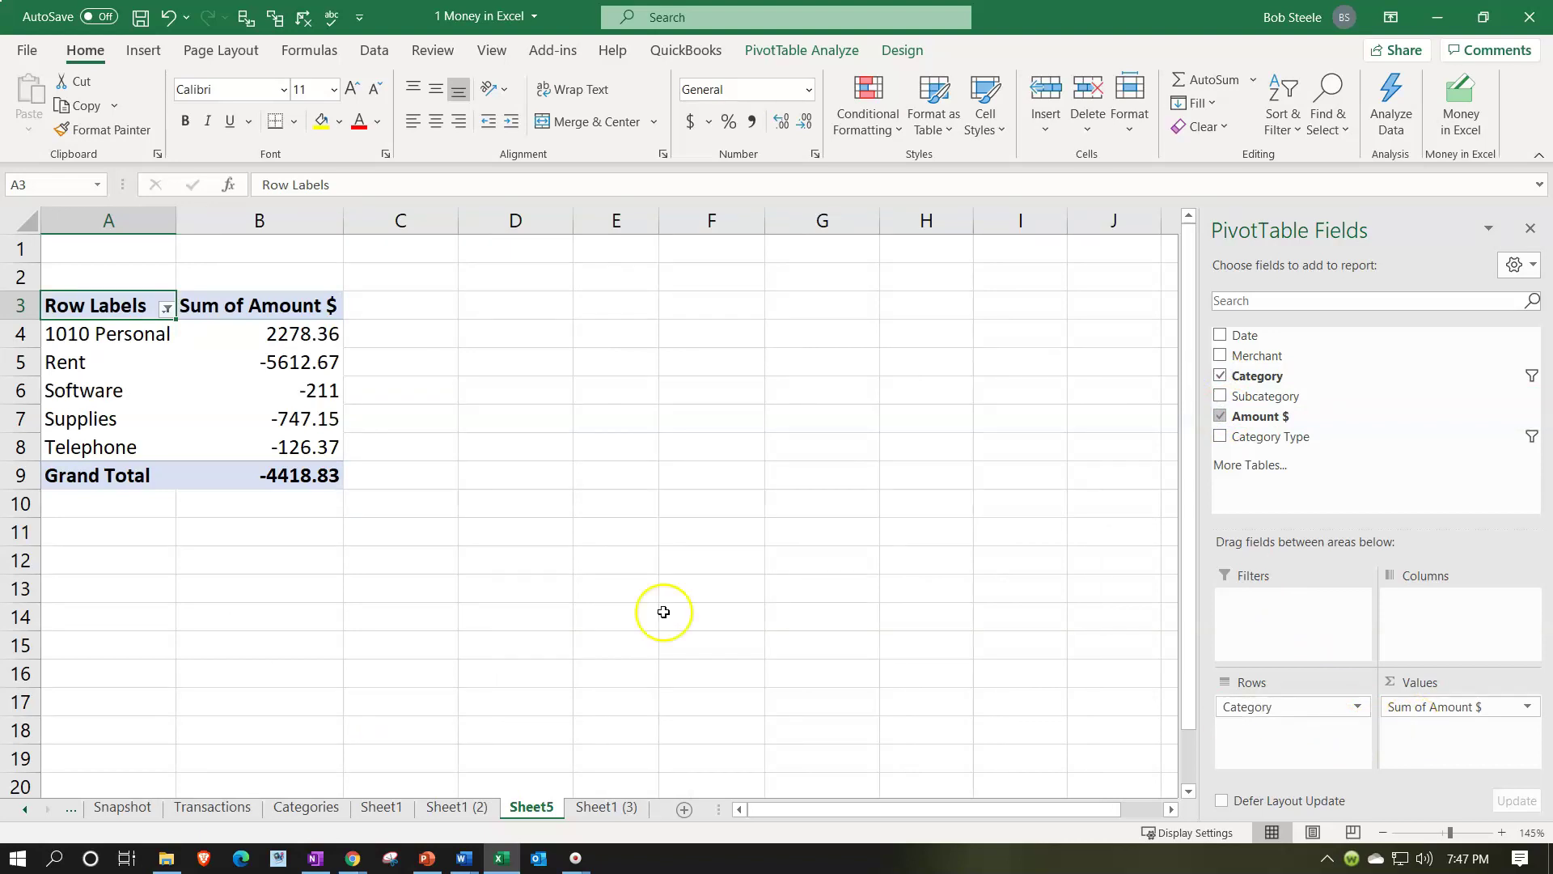
Adjust the Category filter to include 1500 Income and Bills/Utilities and exclude 1010 Personal, keeping 1015 Transfer excluded
click(165, 309)
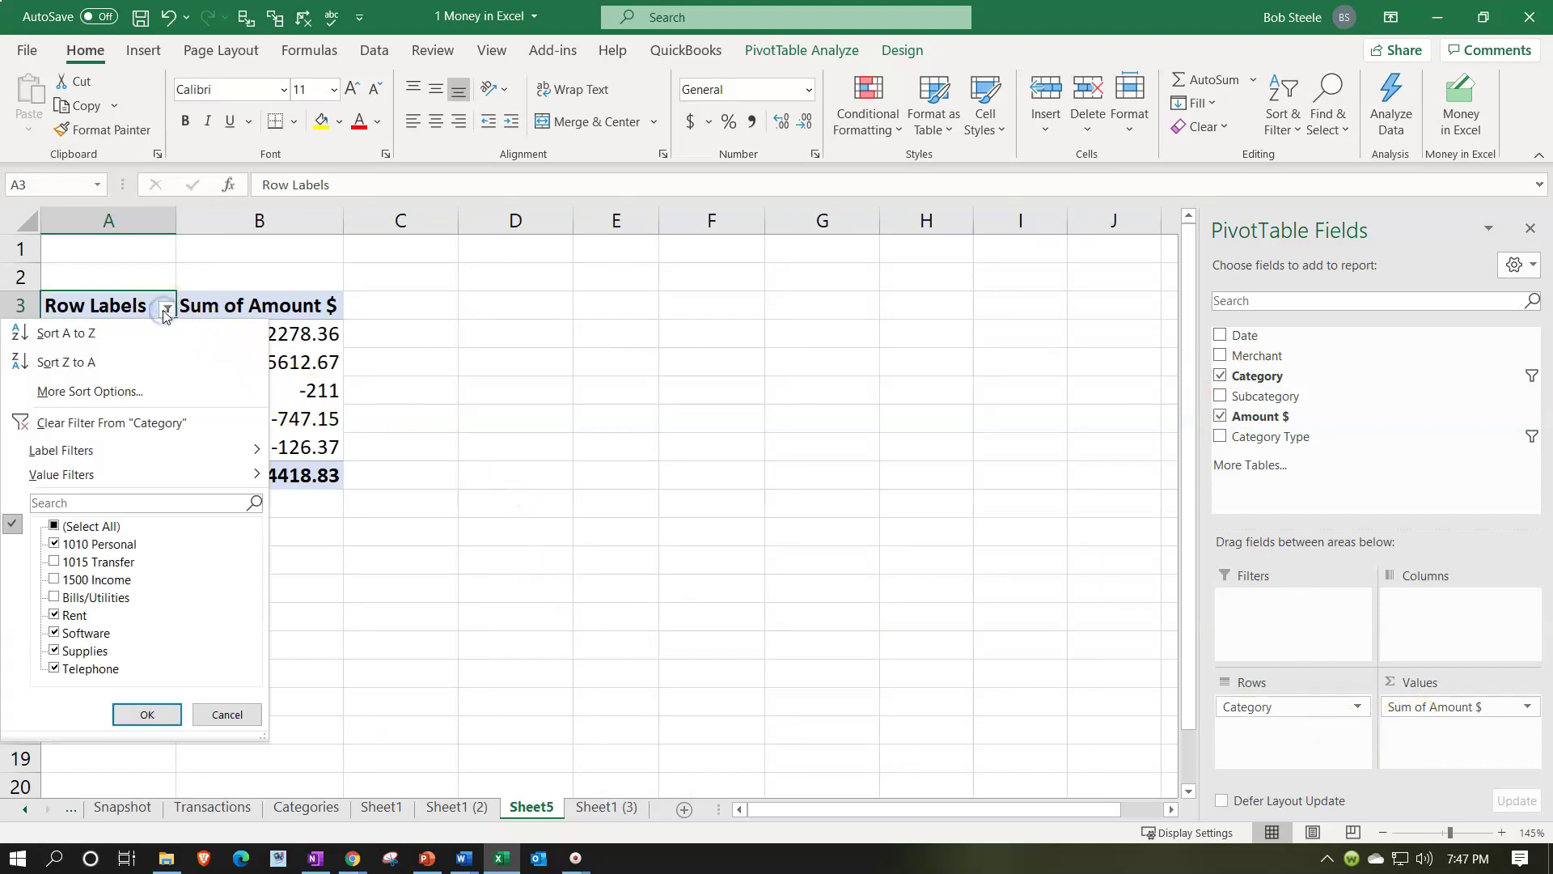
click(55, 599)
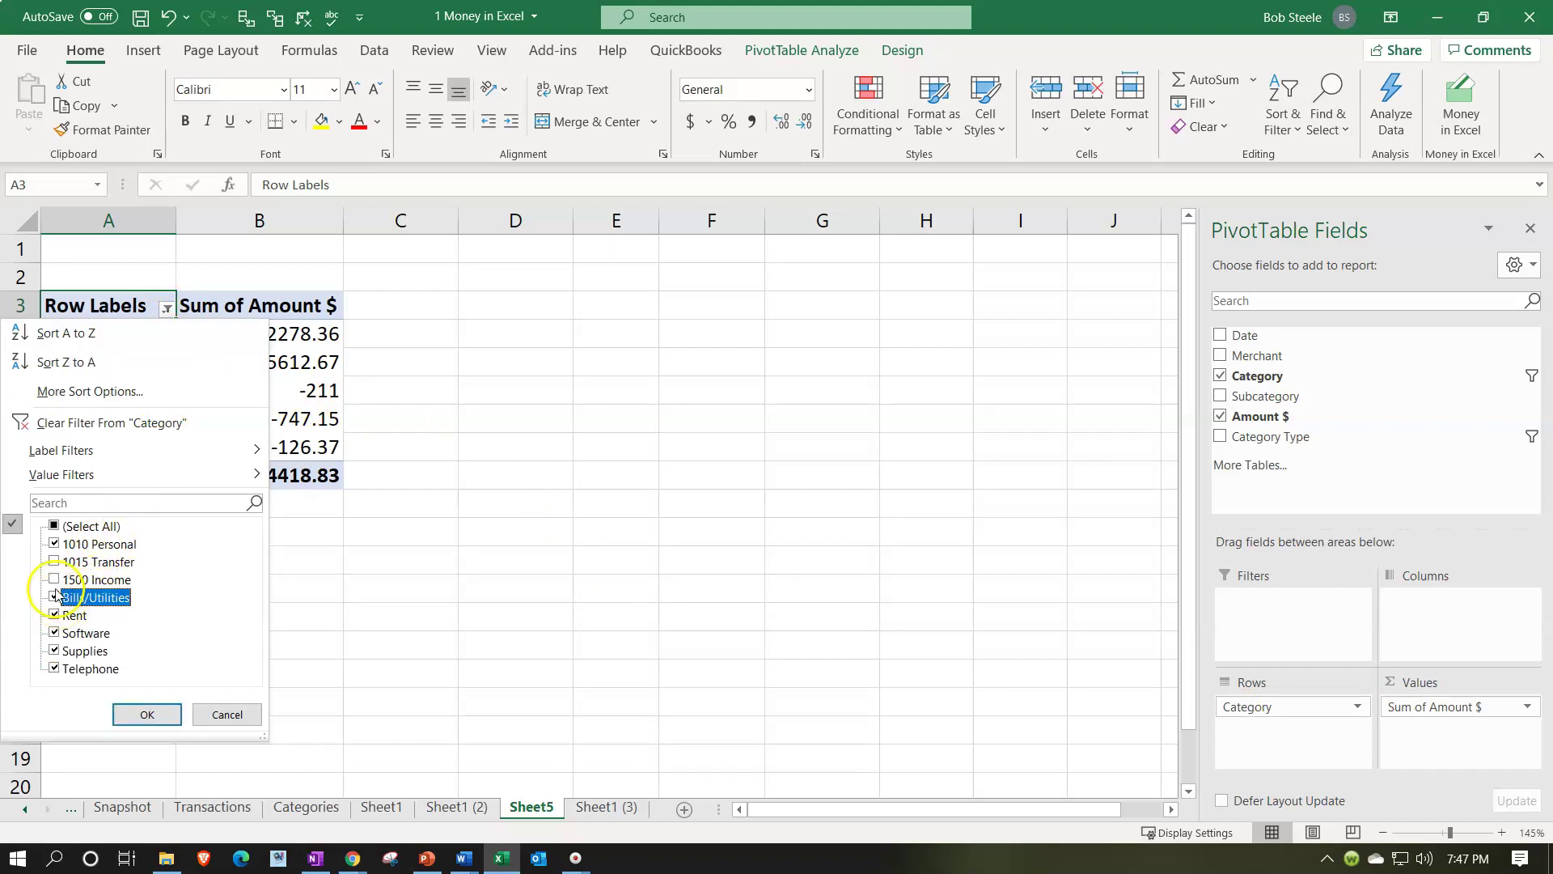
key(Up)
key(space)
key(Up)
key(space)
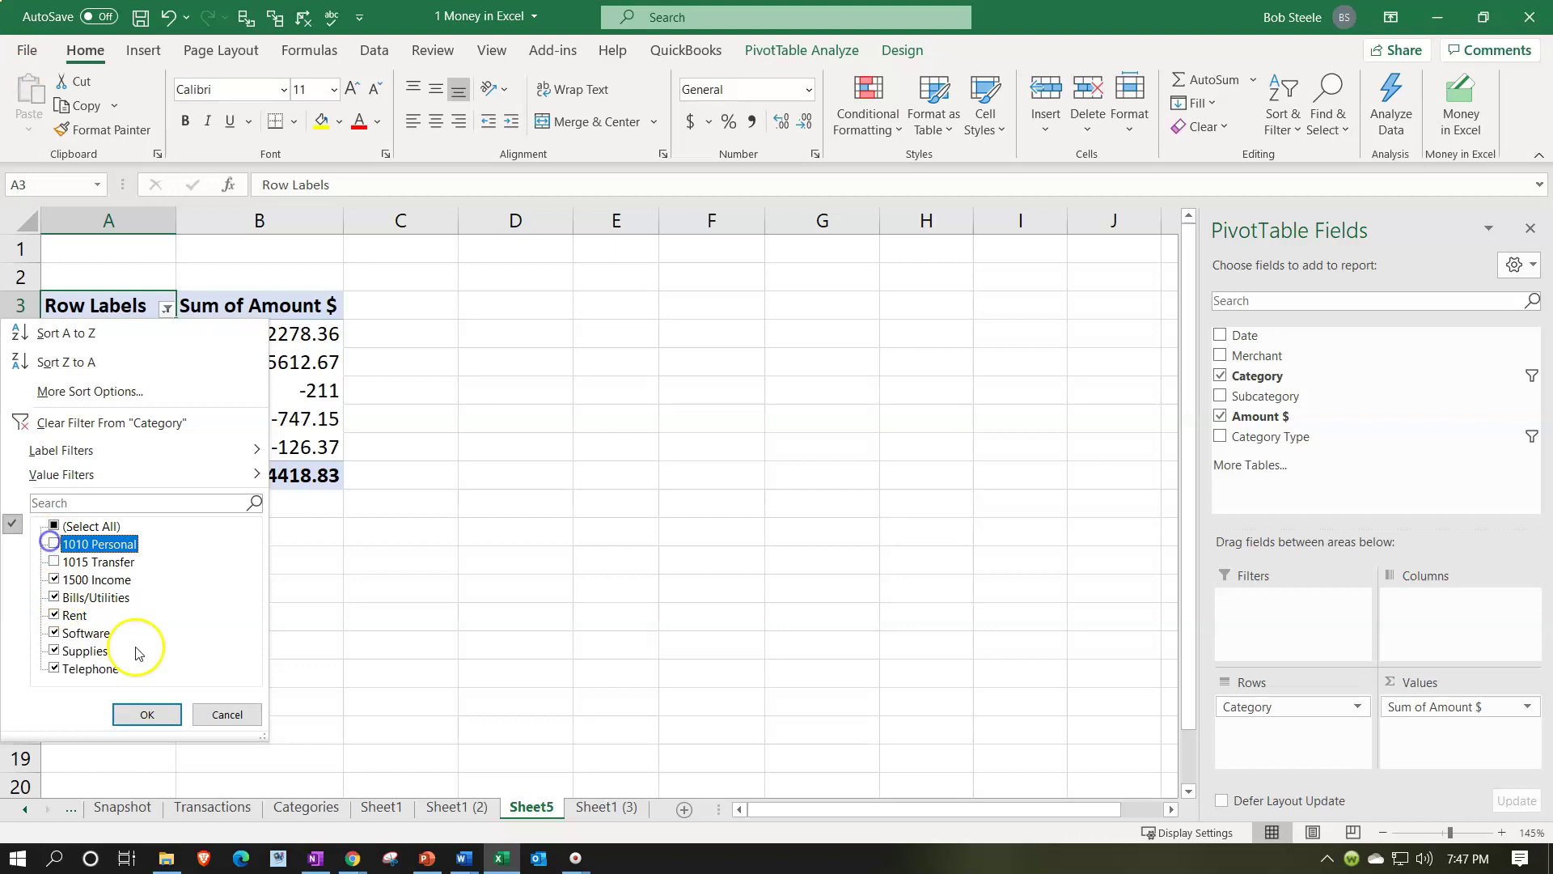
click(148, 714)
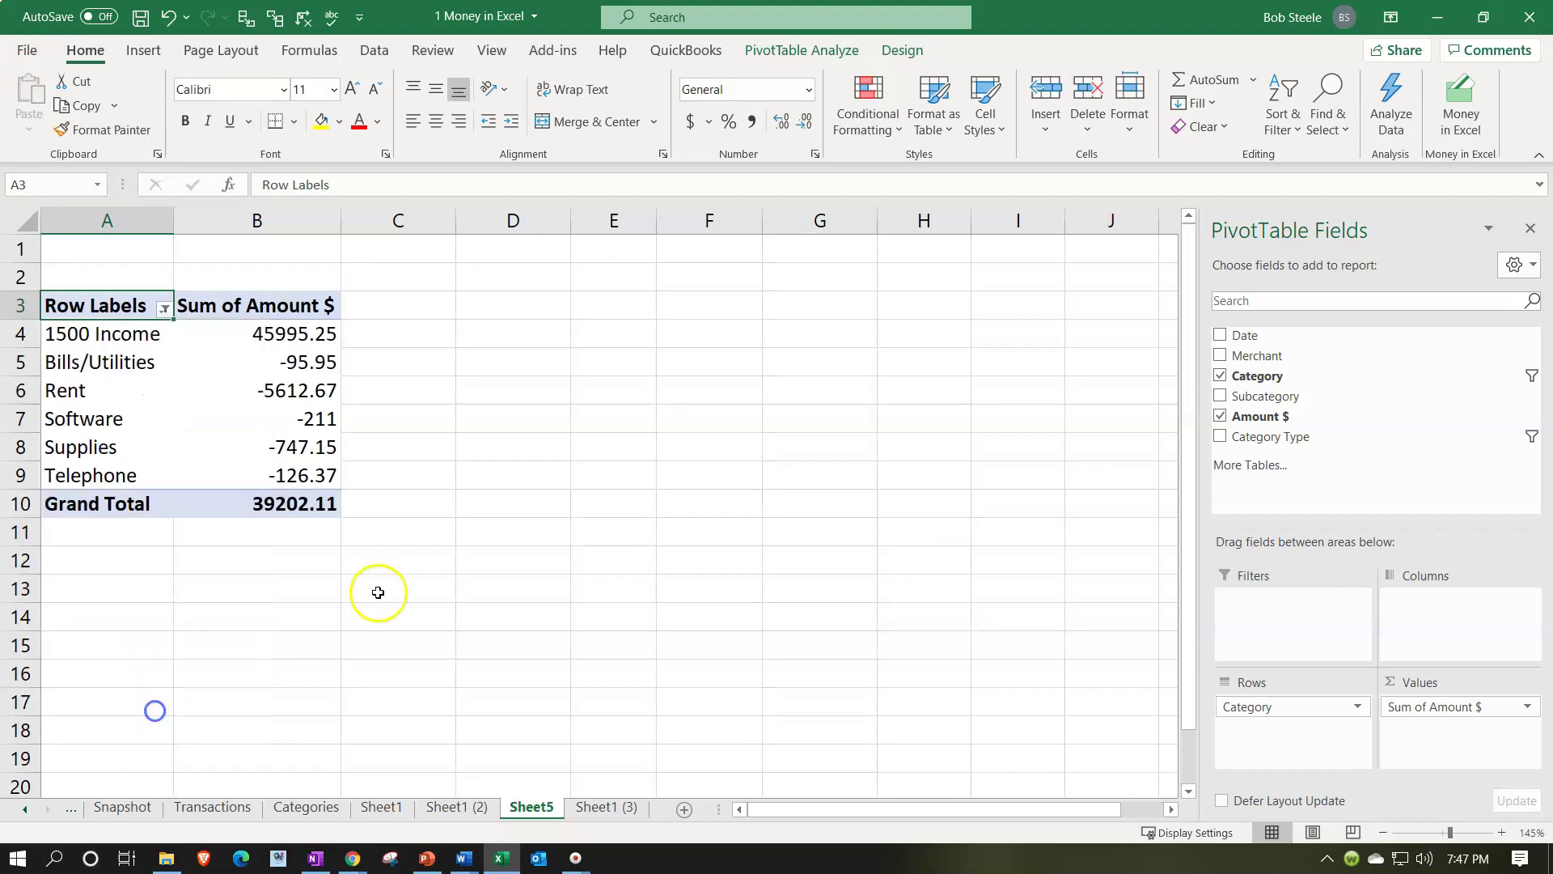
click(162, 308)
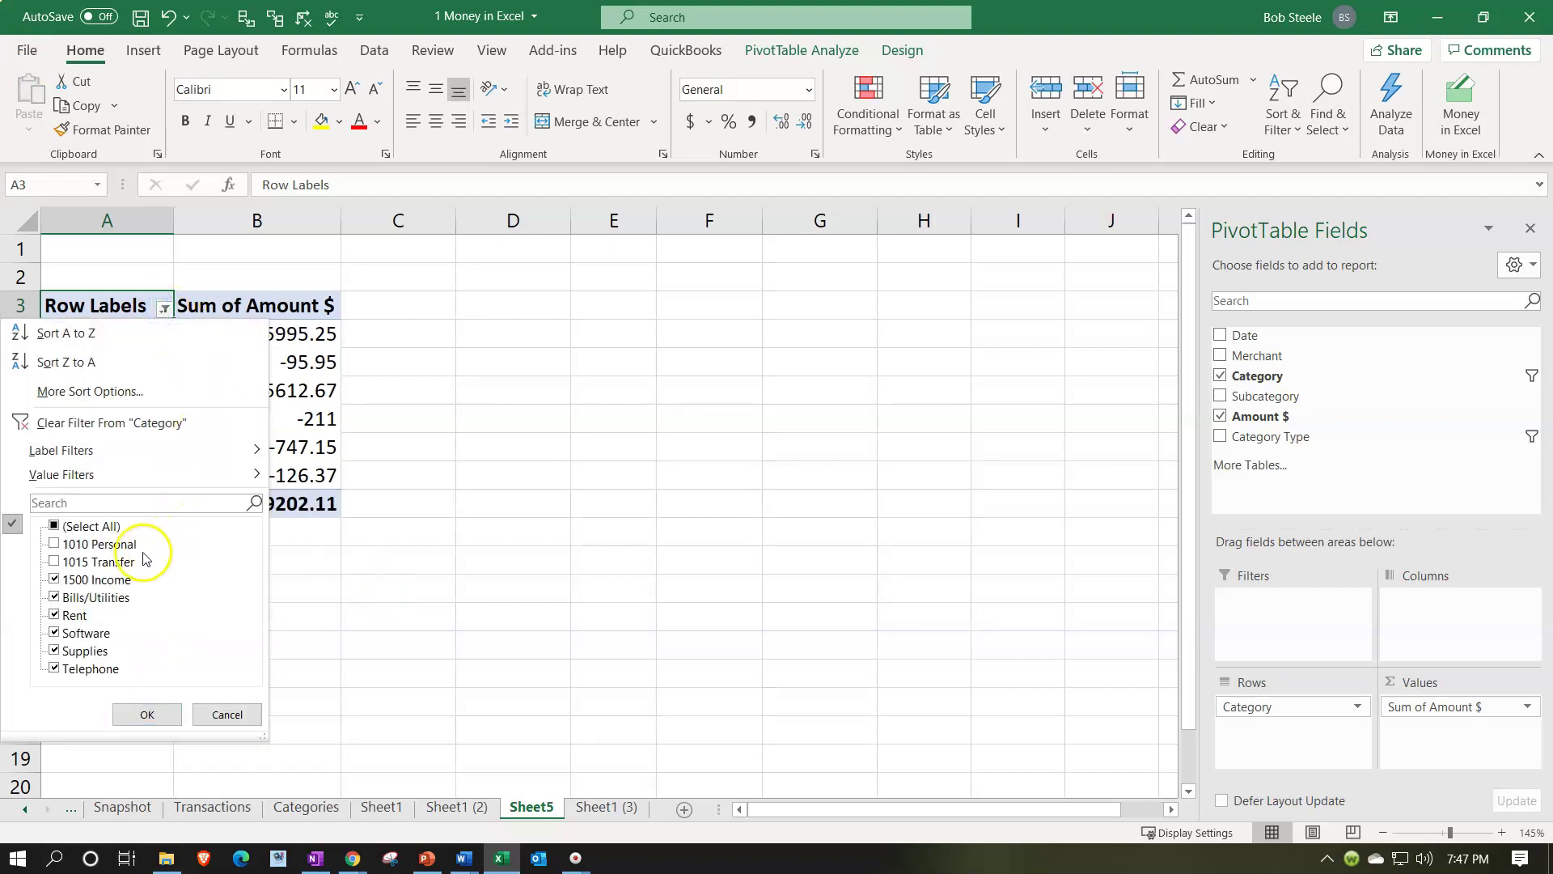
click(166, 714)
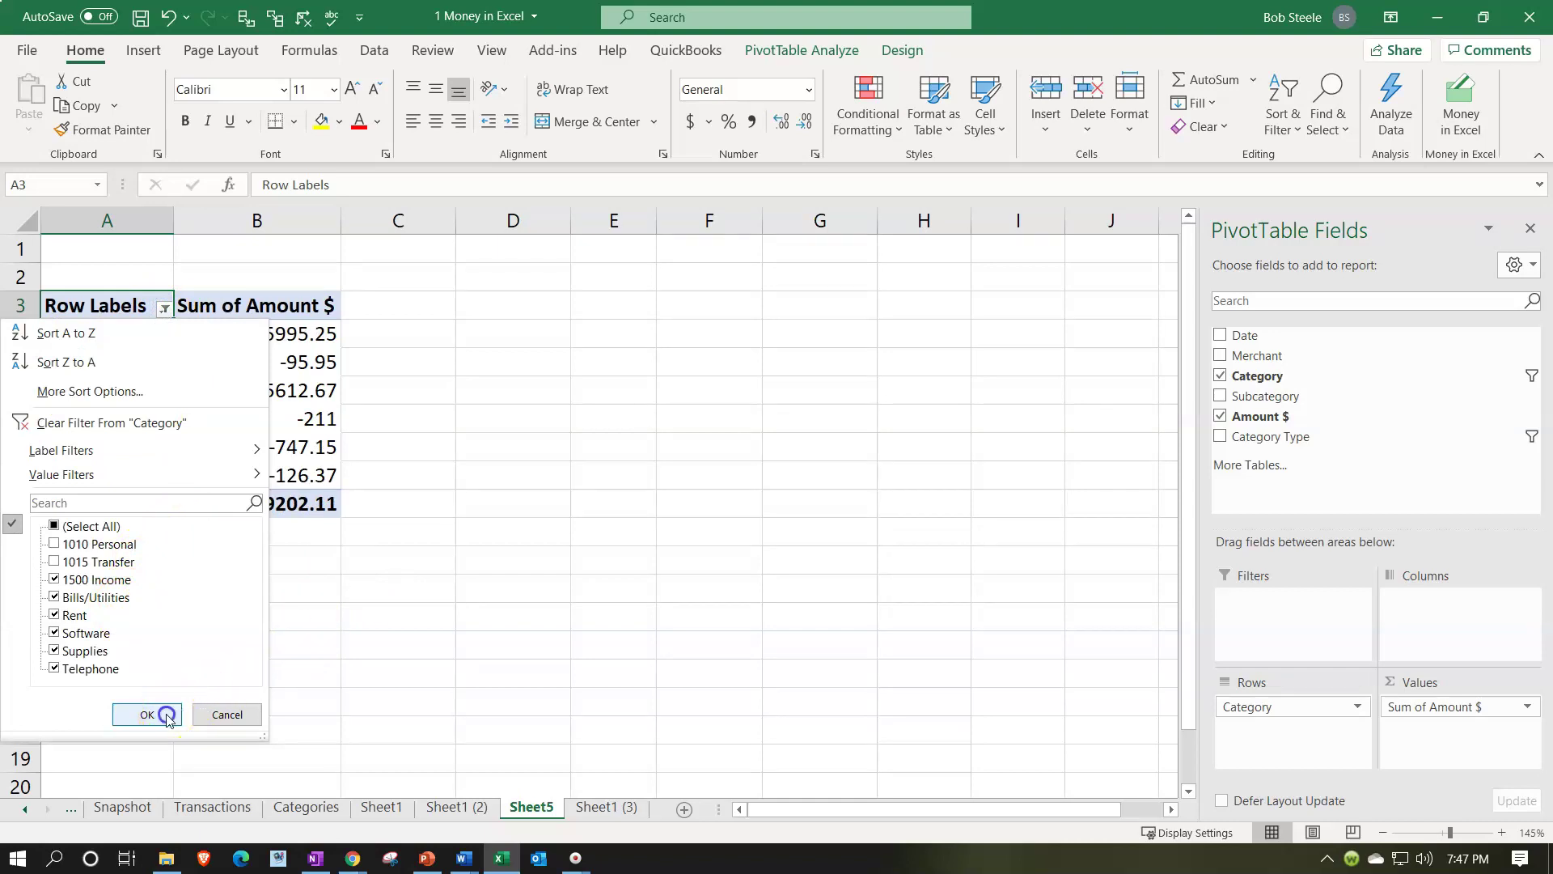
Add Subcategory to the PivotTable rows beneath Category and review the income and expense breakdown down to the grand total
click(1219, 396)
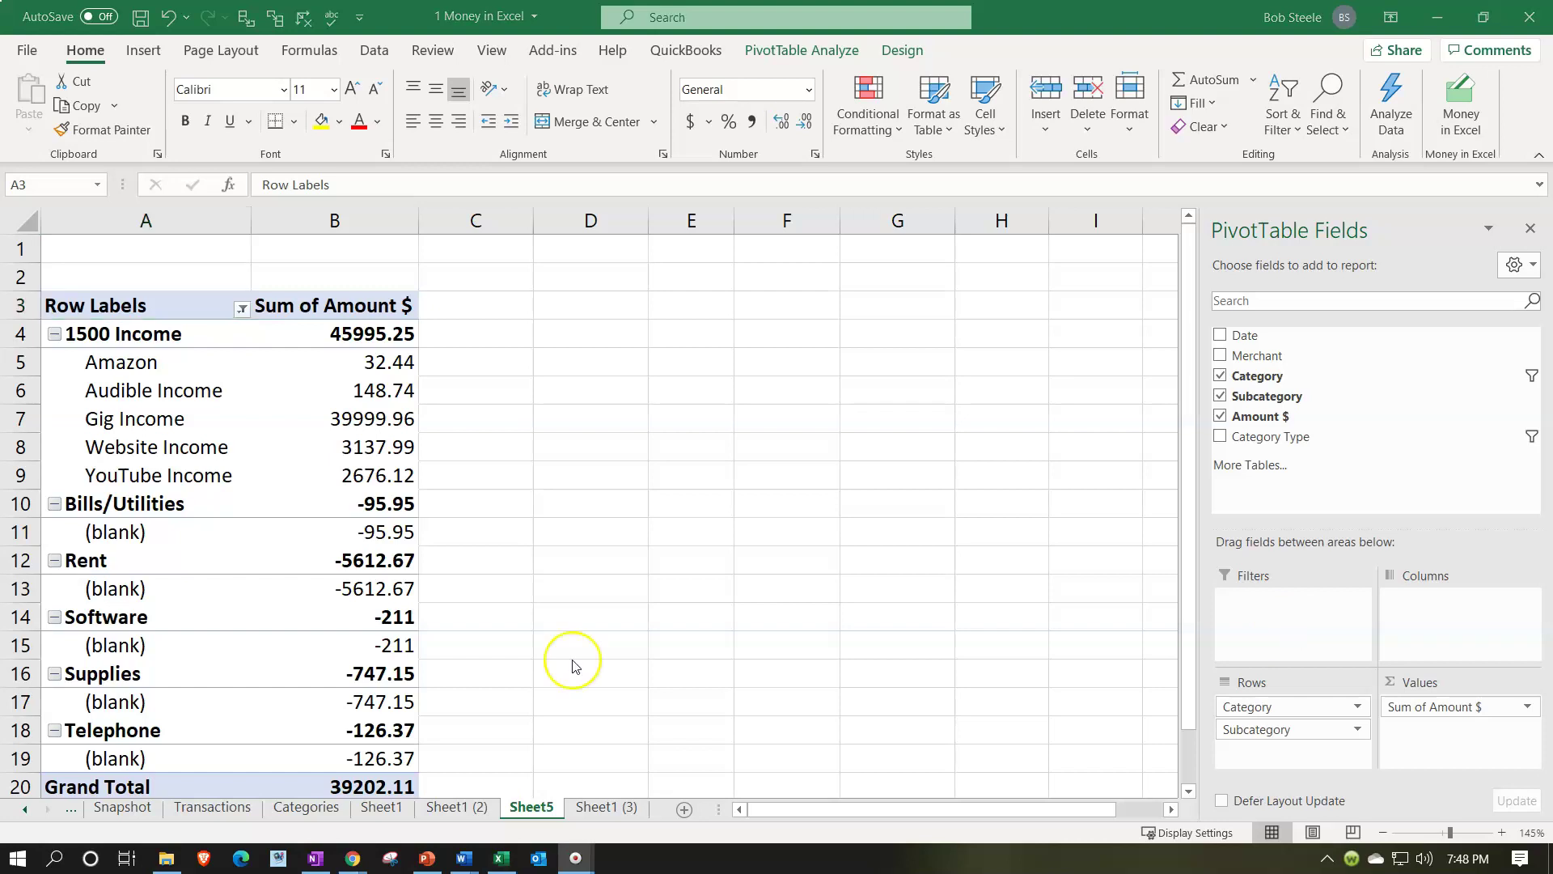
scroll(565, 658, down, 1)
scroll(572, 665, up, 1)
scroll(572, 665, down, 1)
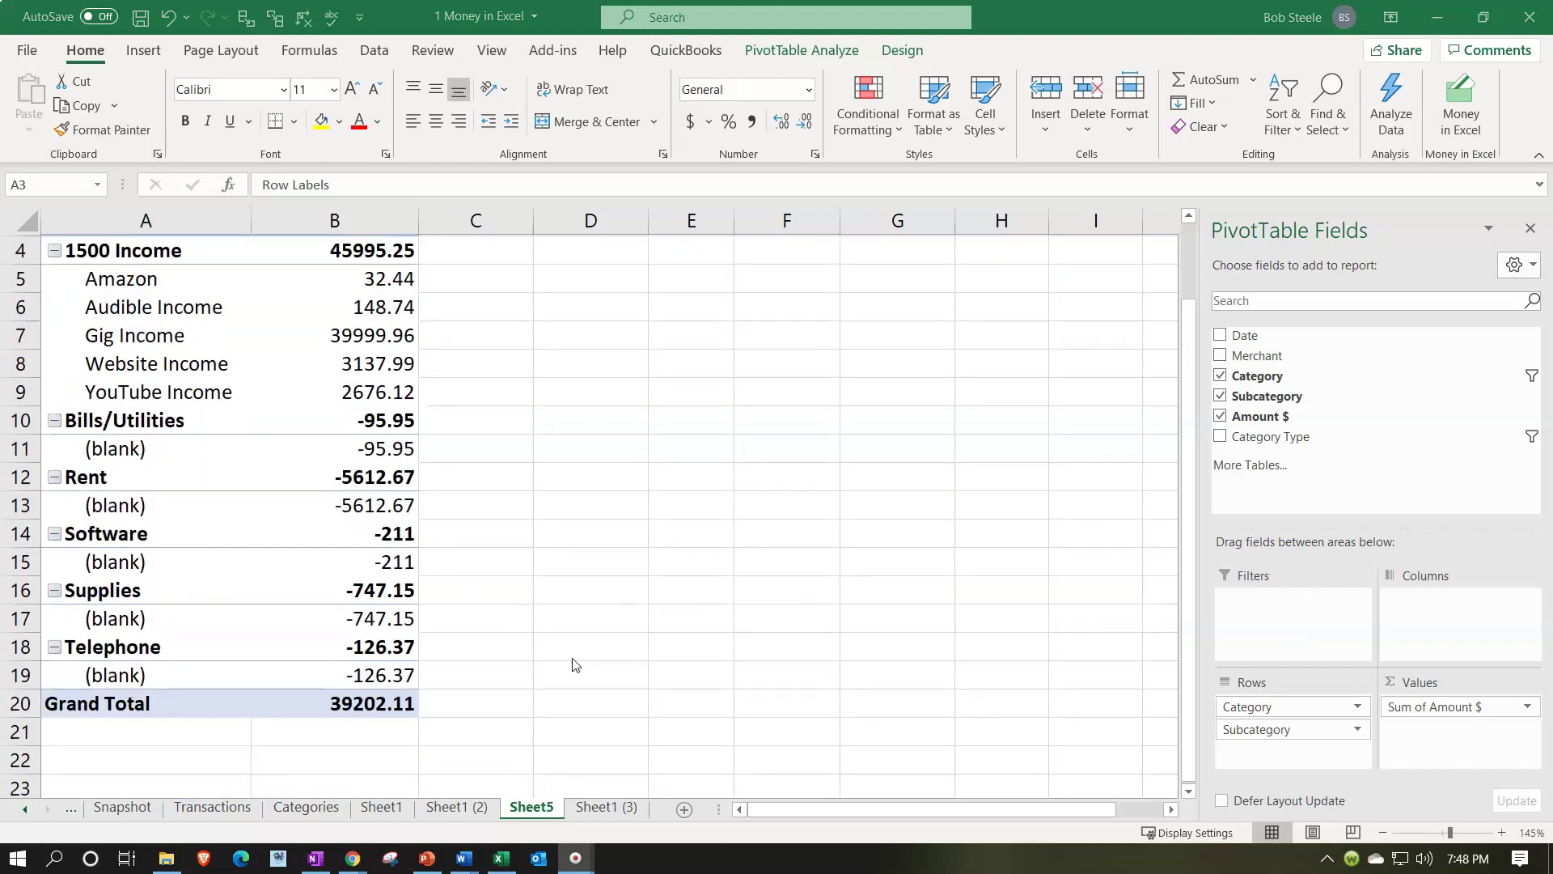
scroll(572, 665, up, 1)
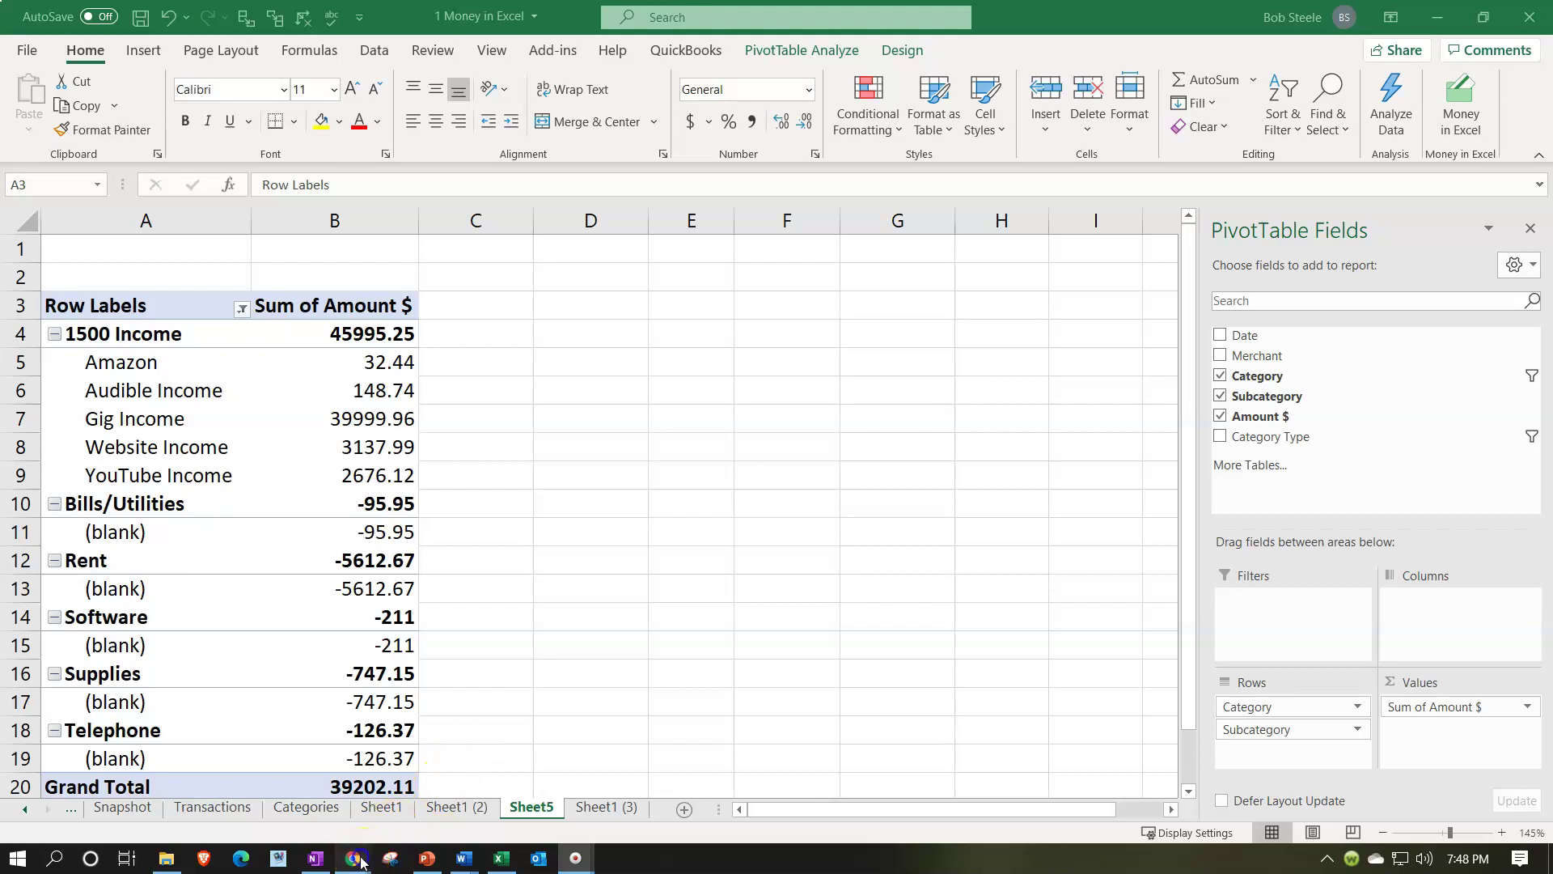
Switch to QuickBooks Online in the browser, view the bank transactions and the 2020 Profit and Loss report, and return to the Excel PivotTable
mouse_move(353, 857)
click(333, 790)
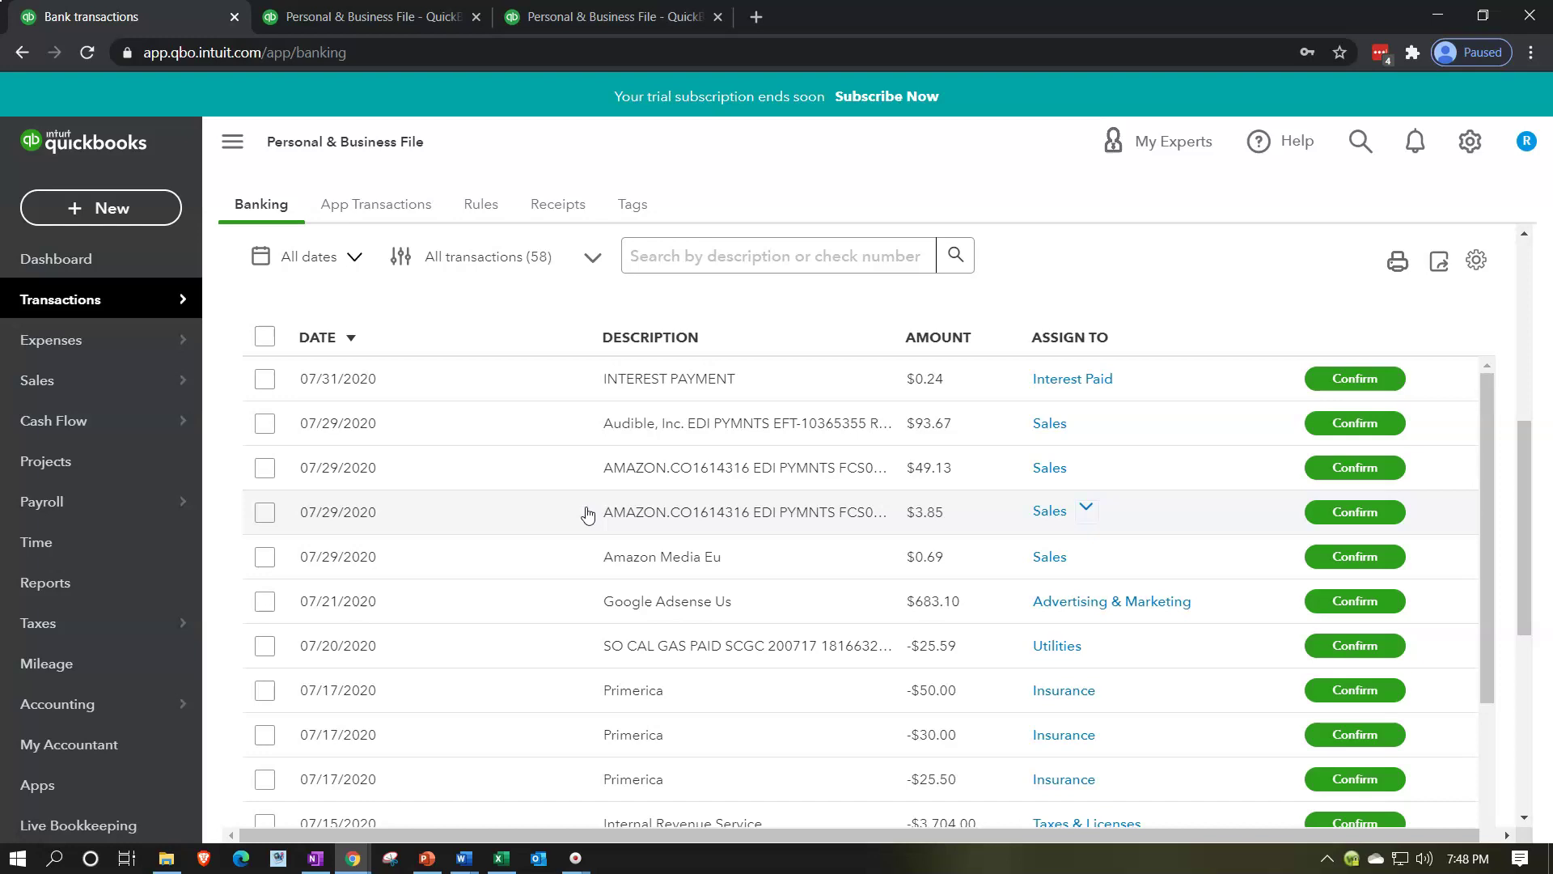
click(395, 17)
click(536, 18)
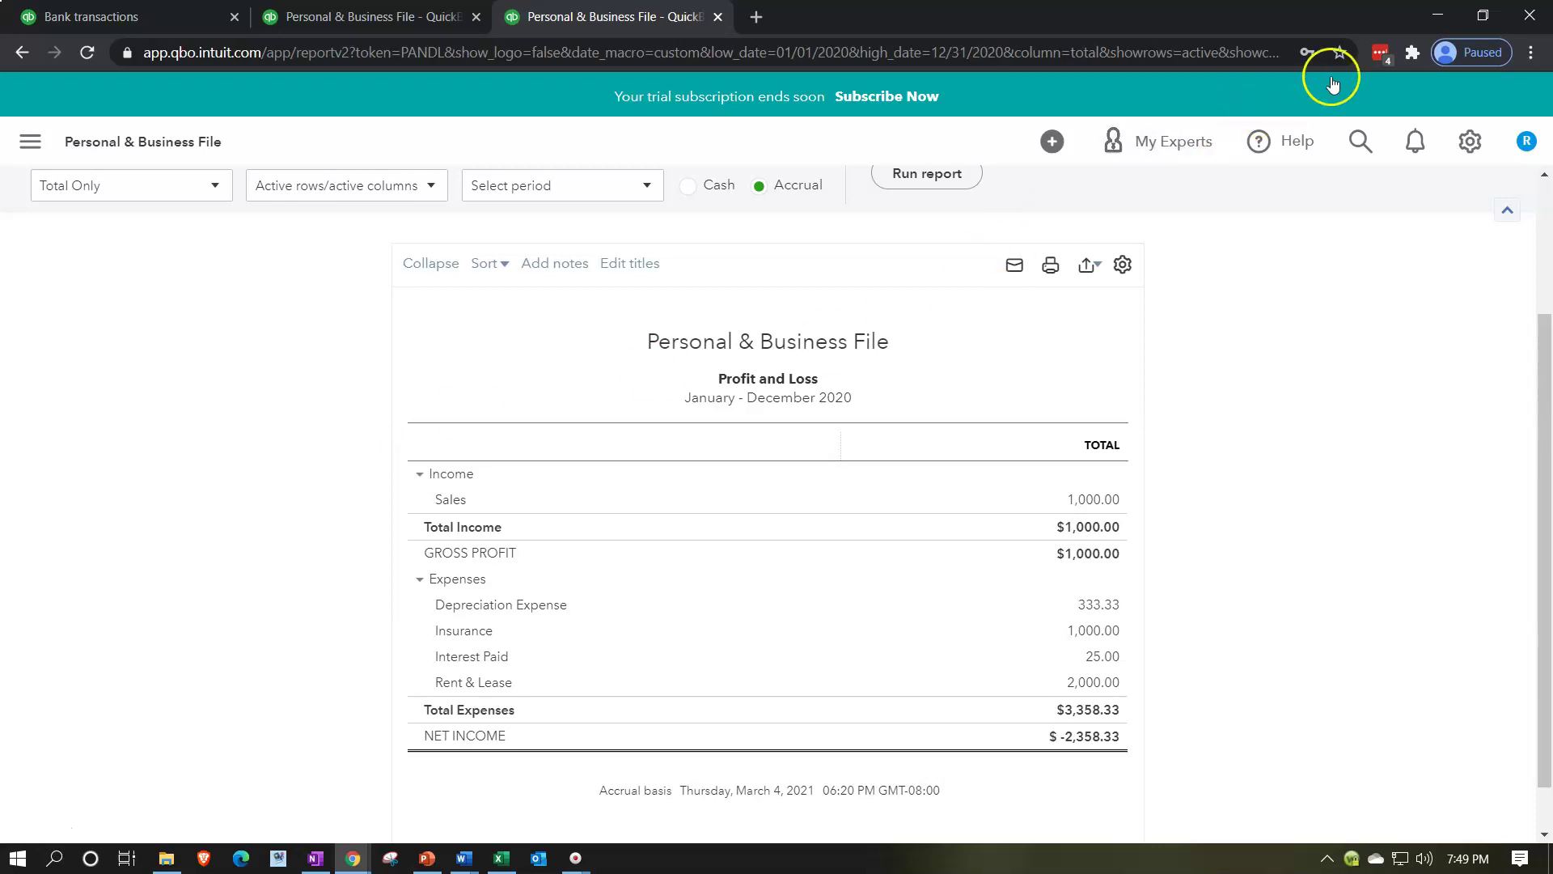
click(1436, 16)
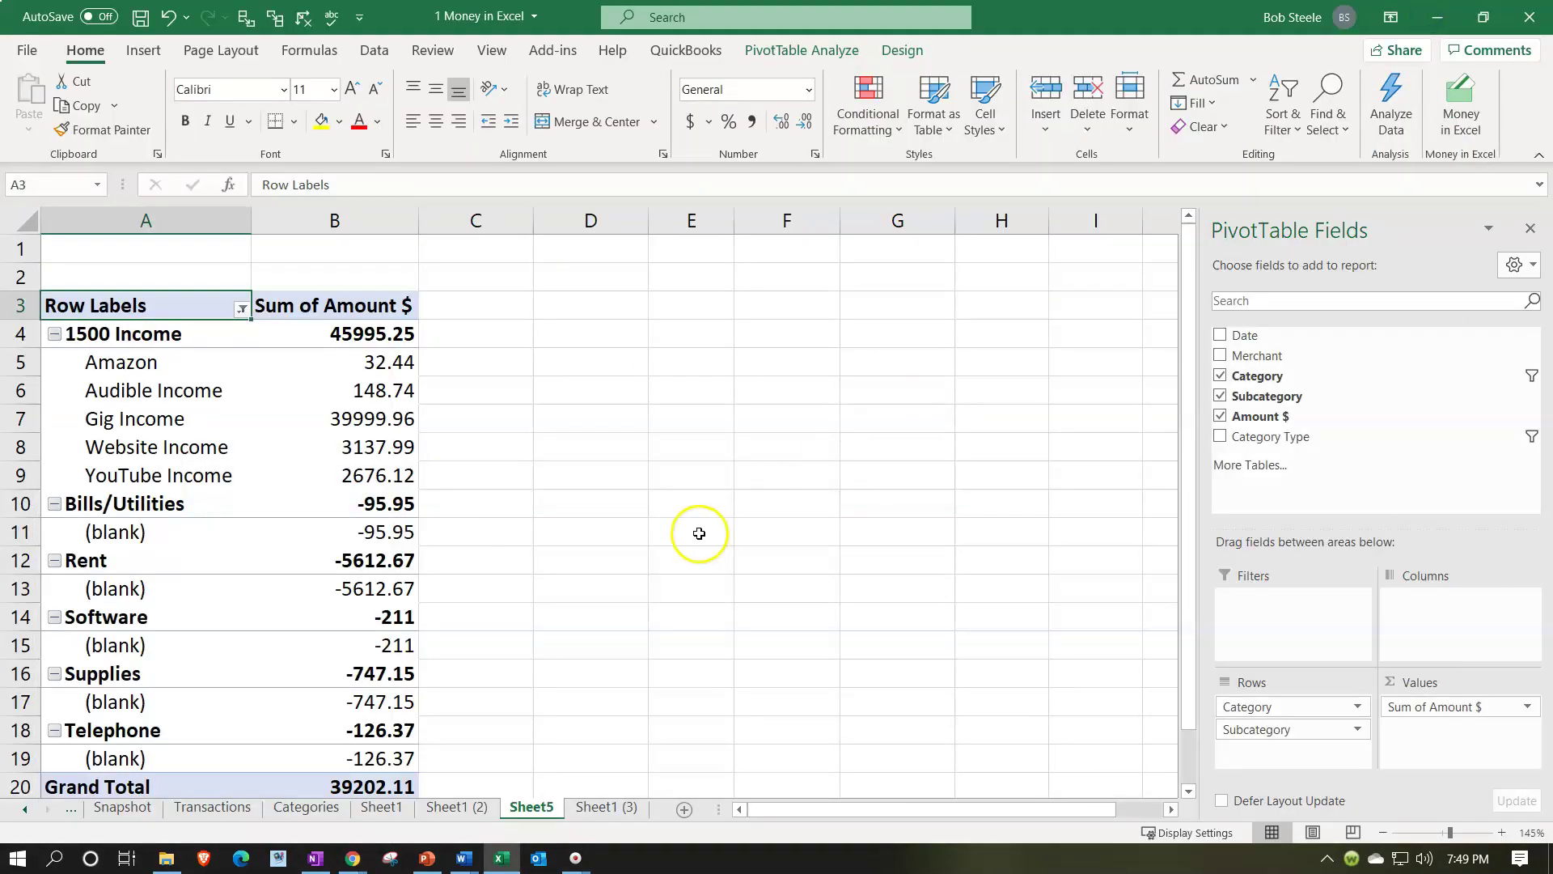